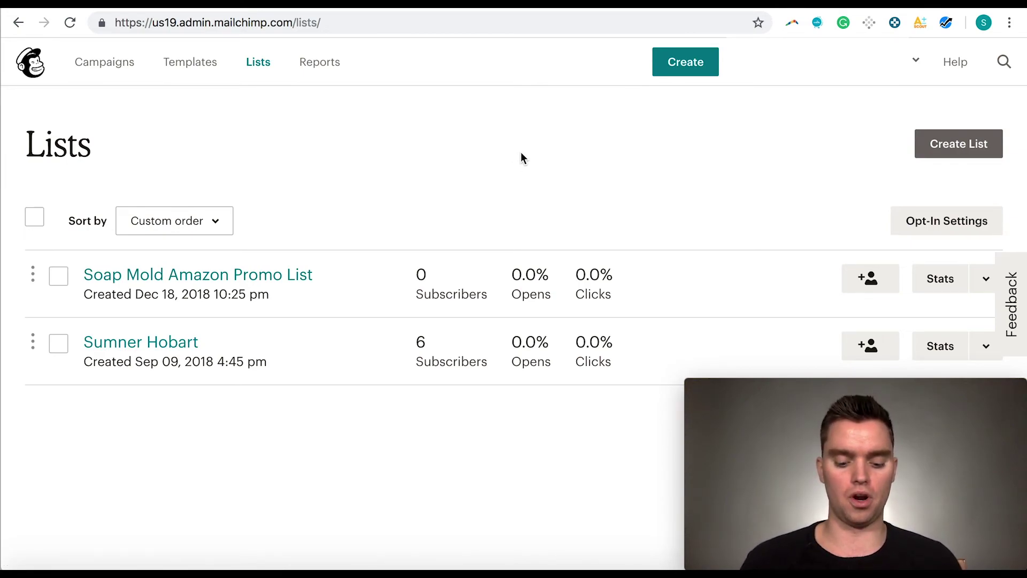
Open the list name and campaign defaults settings of the Soap Mold Amazon Promo List
{"action": "left_click", "coordinate": [983, 278]}
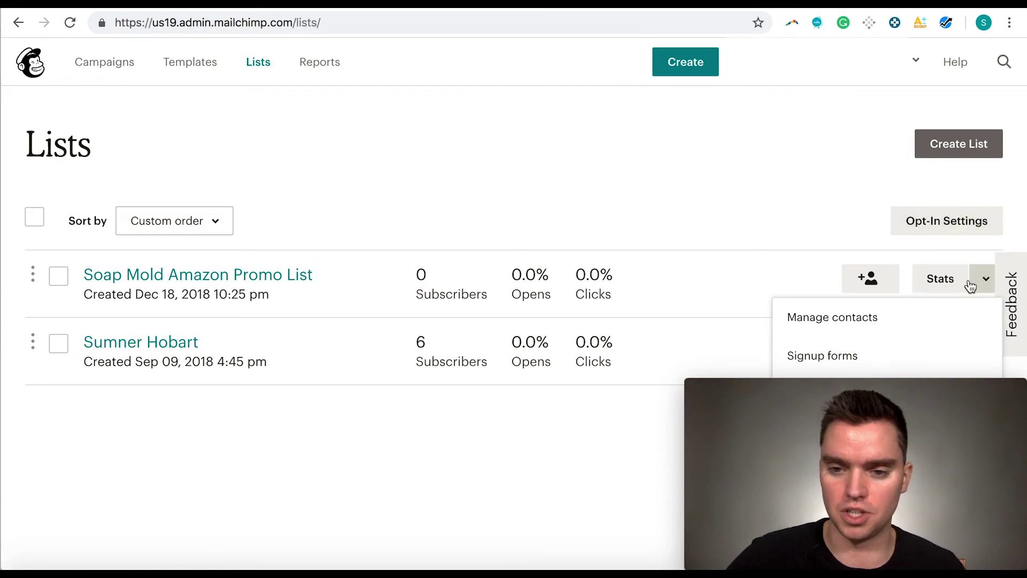
{"action": "left_click_drag", "start_coordinate": [952, 387], "coordinate": [689, 380]}
{"action": "left_click", "coordinate": [984, 278]}
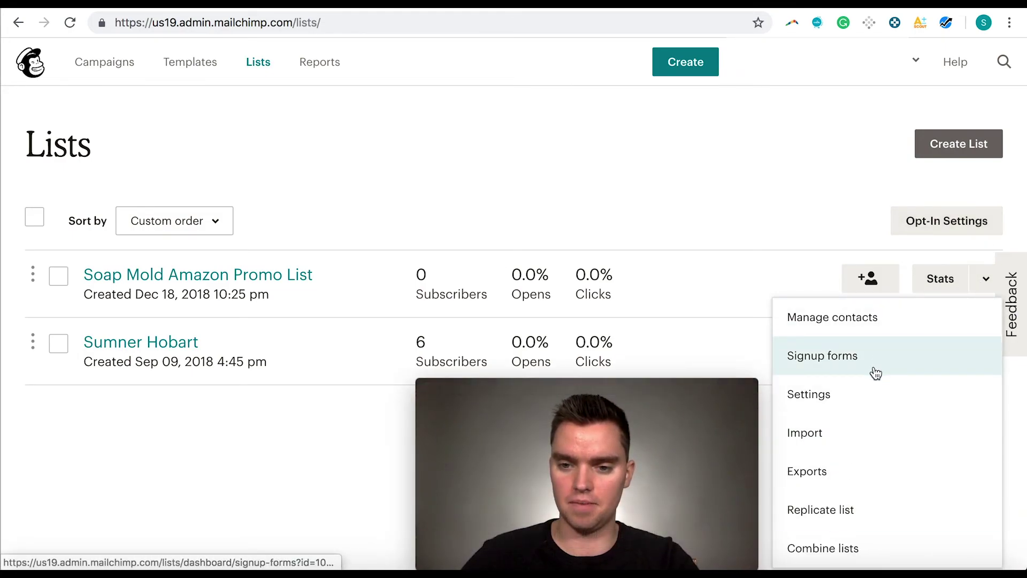
{"action": "left_click", "coordinate": [954, 393]}
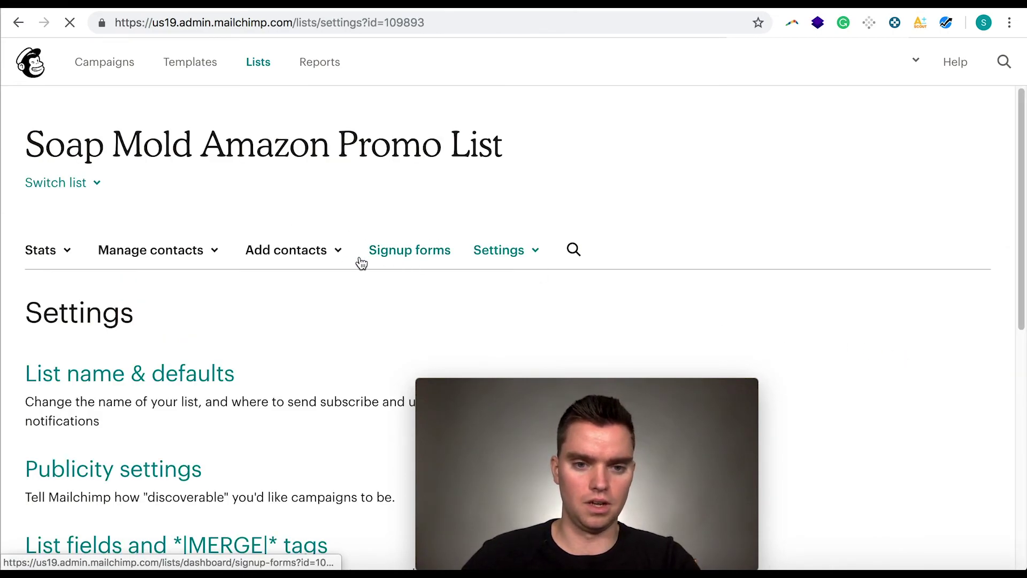
{"action": "left_click", "coordinate": [481, 250]}
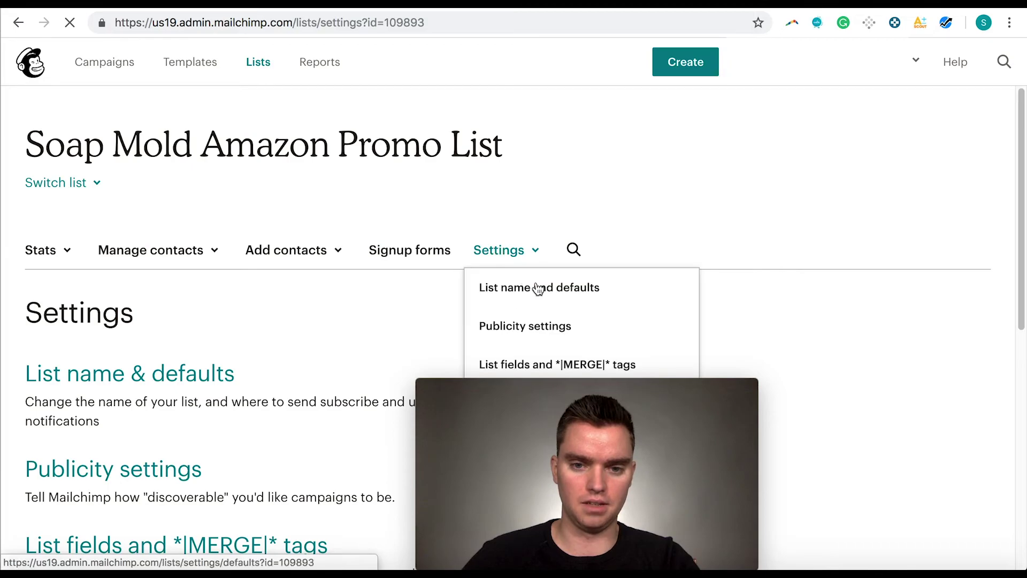
{"action": "left_click", "coordinate": [527, 289]}
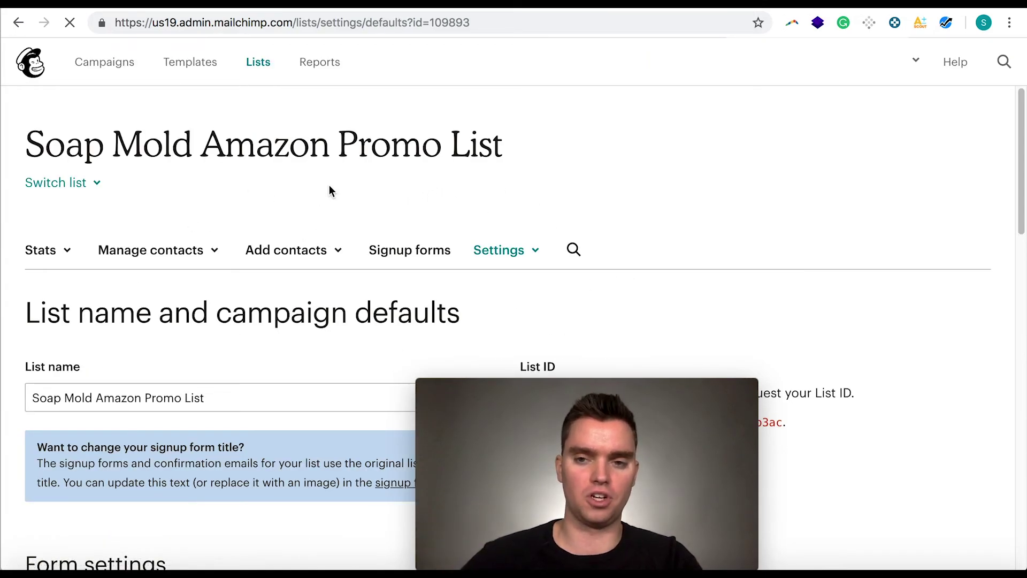
Review the list's form settings, campaign defaults such as From name and From email address, and new subscriber notification options
{"action": "scroll", "coordinate": [294, 214], "scroll_direction": "down", "scroll_amount": 7}
{"action": "scroll", "coordinate": [276, 197], "scroll_direction": "up", "scroll_amount": 3}
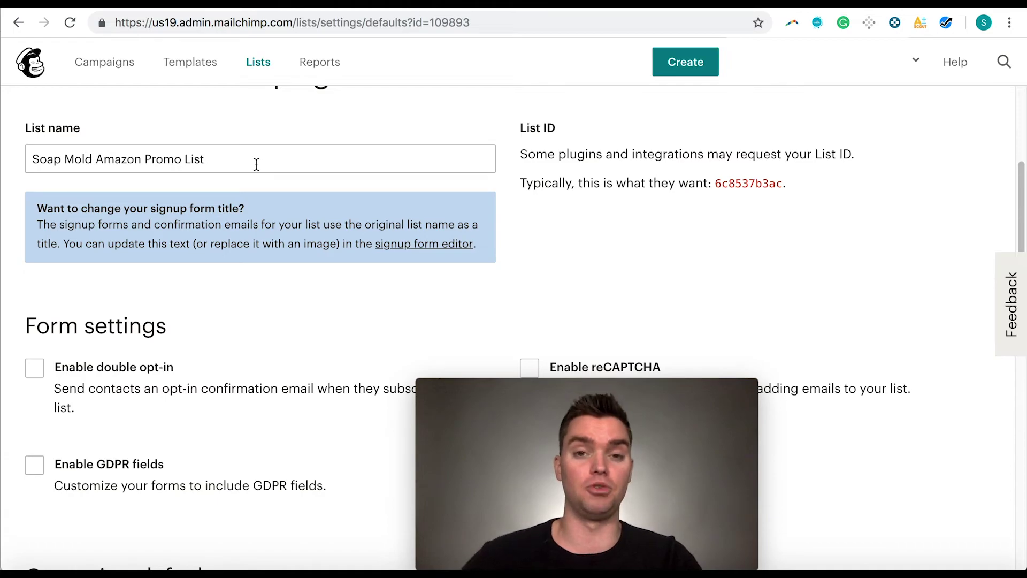
{"action": "scroll", "coordinate": [244, 178], "scroll_direction": "down", "scroll_amount": 8}
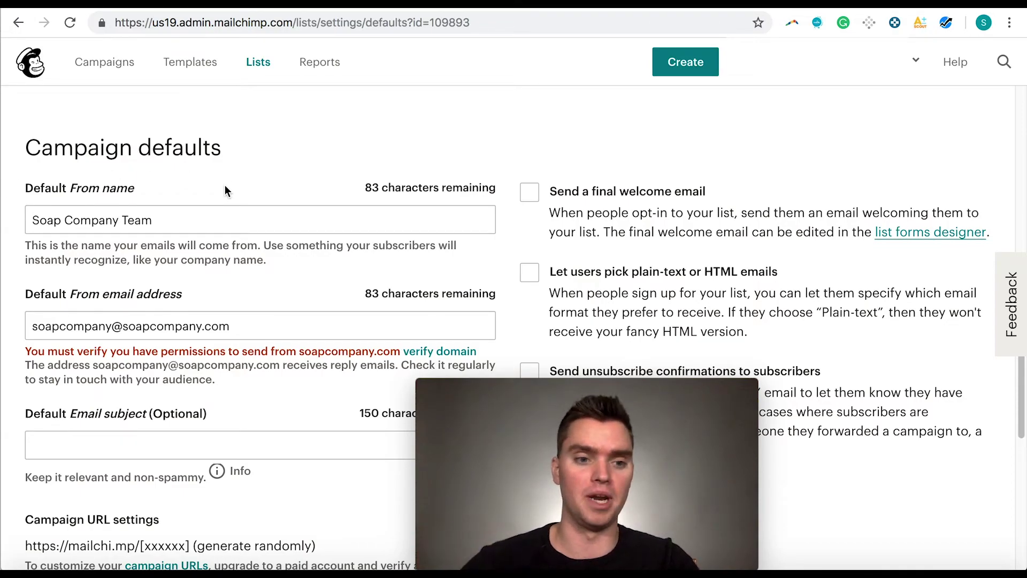
{"action": "scroll", "coordinate": [225, 185], "scroll_direction": "down", "scroll_amount": 1}
{"action": "scroll", "coordinate": [162, 309], "scroll_direction": "down", "scroll_amount": 1}
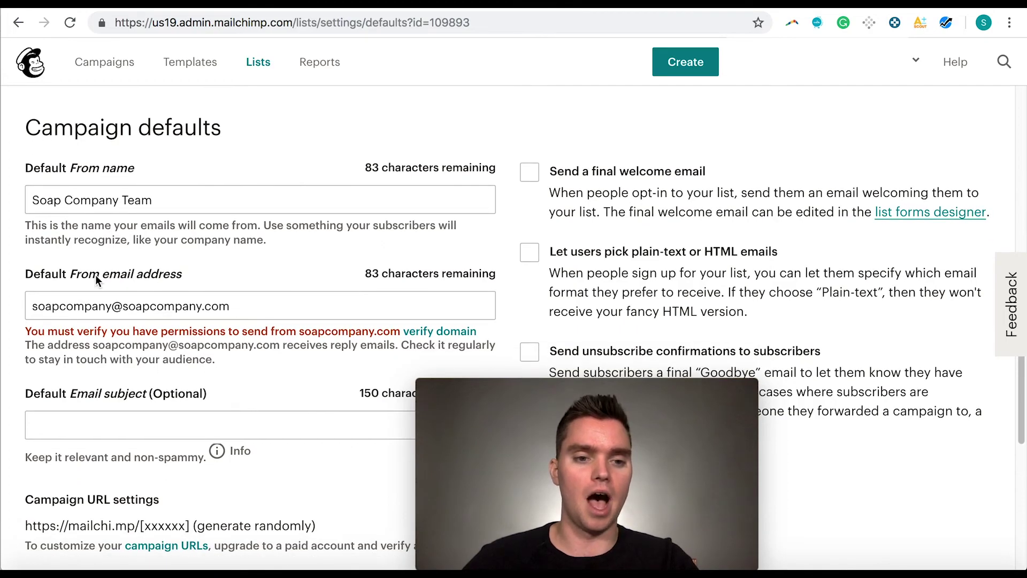
{"action": "left_click", "coordinate": [199, 279]}
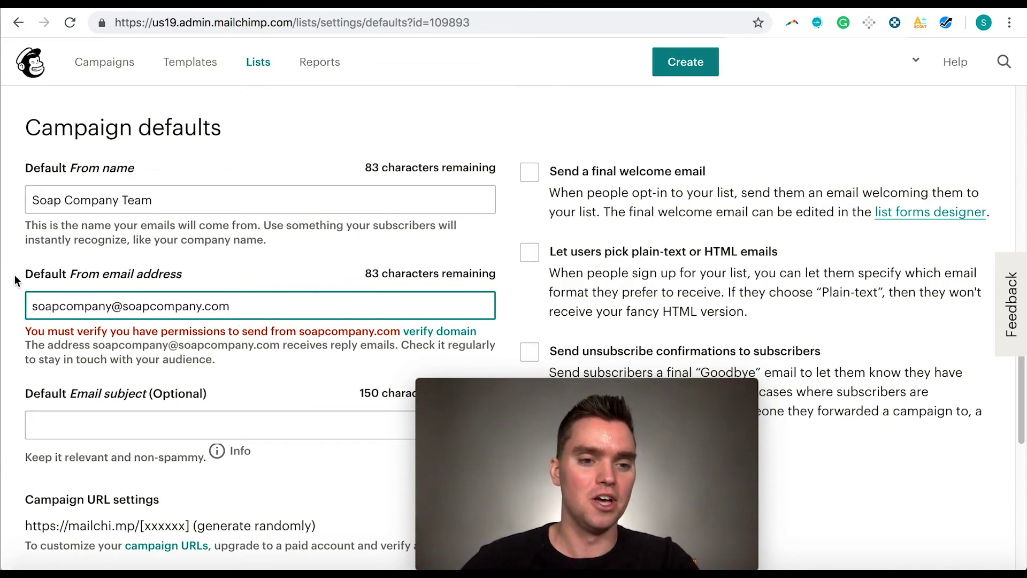
{"action": "scroll", "coordinate": [212, 281], "scroll_direction": "down", "scroll_amount": 1}
{"action": "scroll", "coordinate": [212, 281], "scroll_direction": "down", "scroll_amount": 7}
{"action": "scroll", "coordinate": [255, 263], "scroll_direction": "up", "scroll_amount": 7}
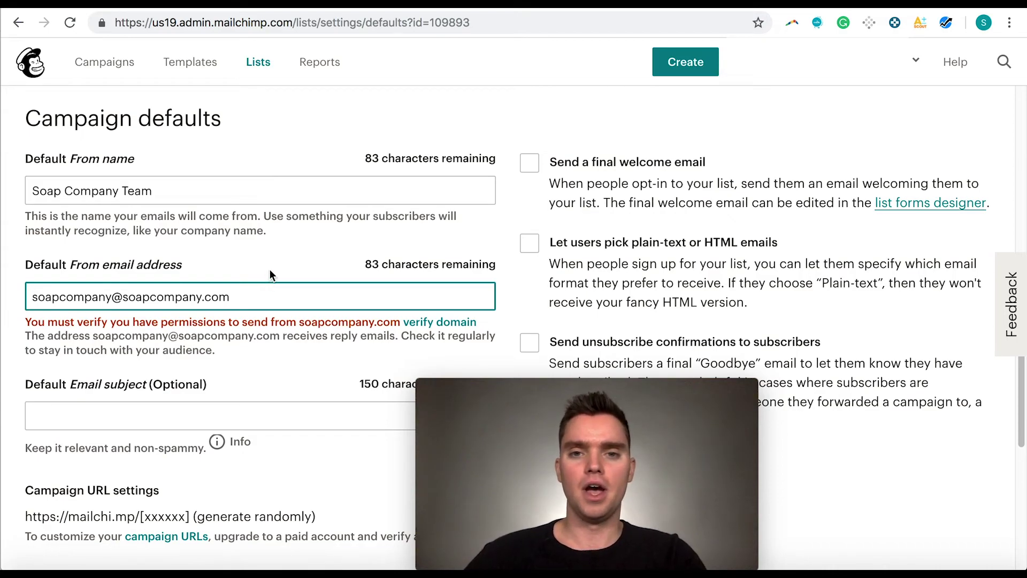
{"action": "scroll", "coordinate": [270, 270], "scroll_direction": "down", "scroll_amount": 1}
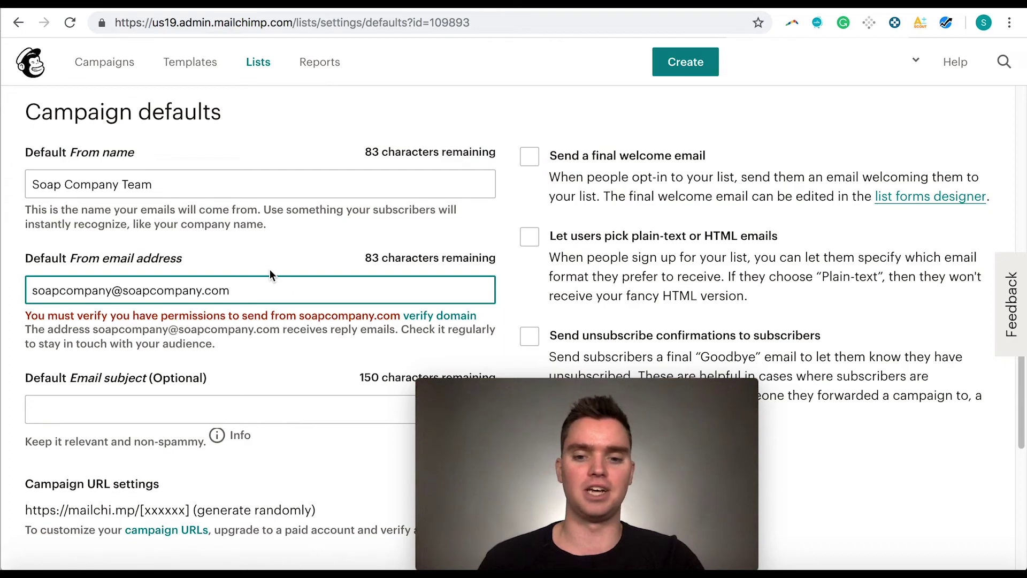
{"action": "scroll", "coordinate": [300, 300], "scroll_direction": "down", "scroll_amount": 3}
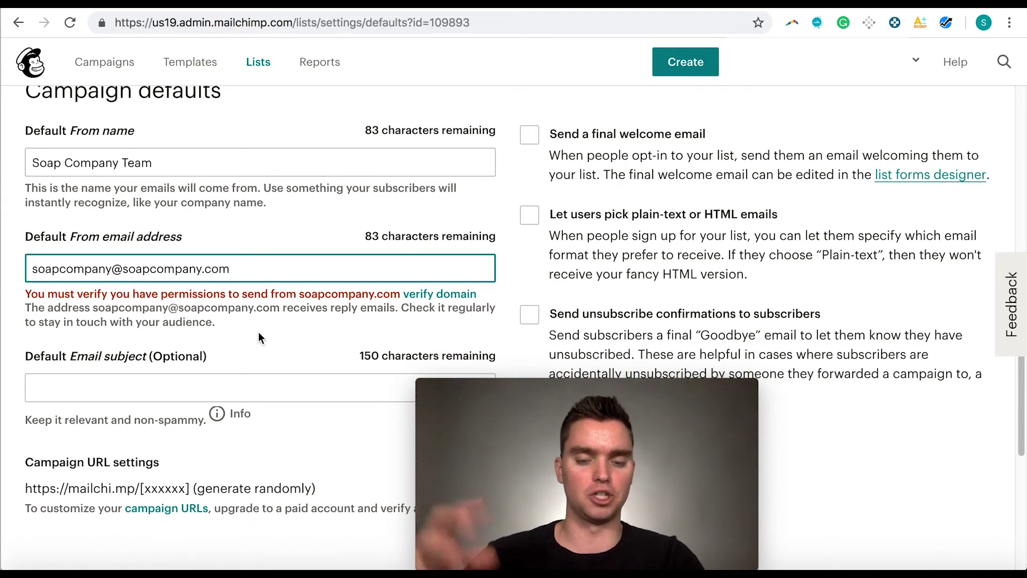
{"action": "scroll", "coordinate": [246, 345], "scroll_direction": "down", "scroll_amount": 7}
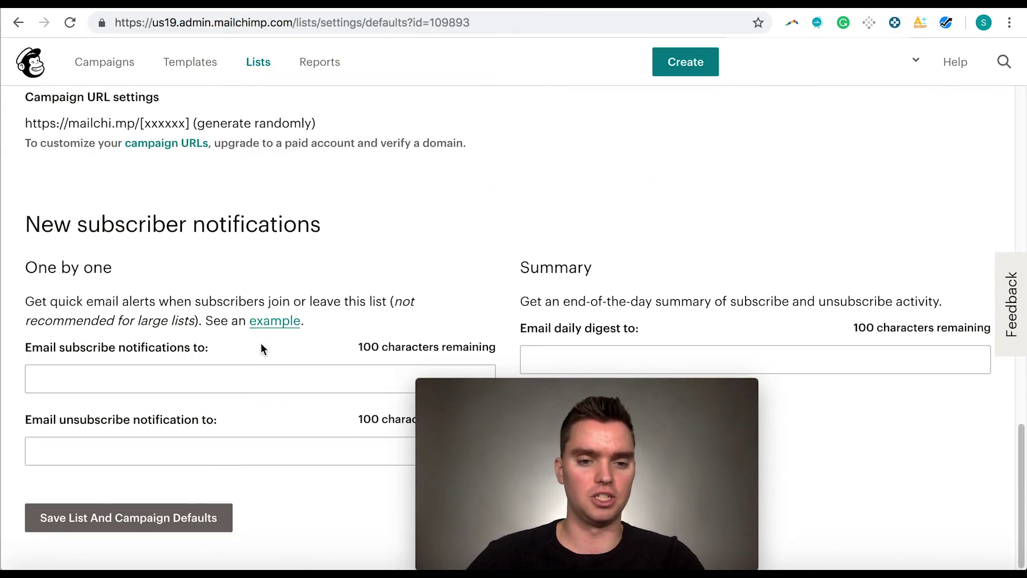
Save the list and campaign defaults, and return to the overview of all lists
{"action": "left_click", "coordinate": [163, 529]}
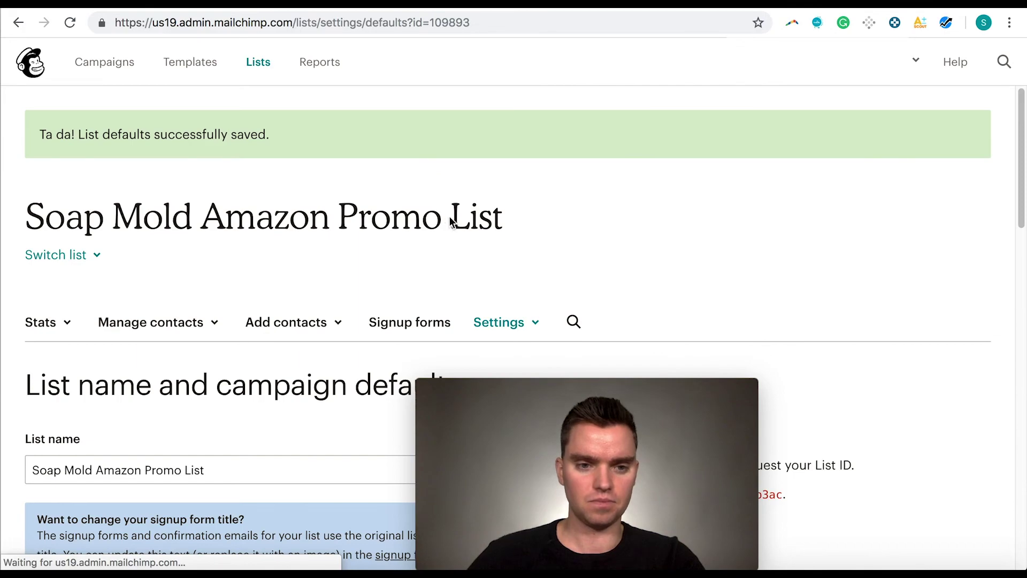
{"action": "left_click", "coordinate": [245, 75]}
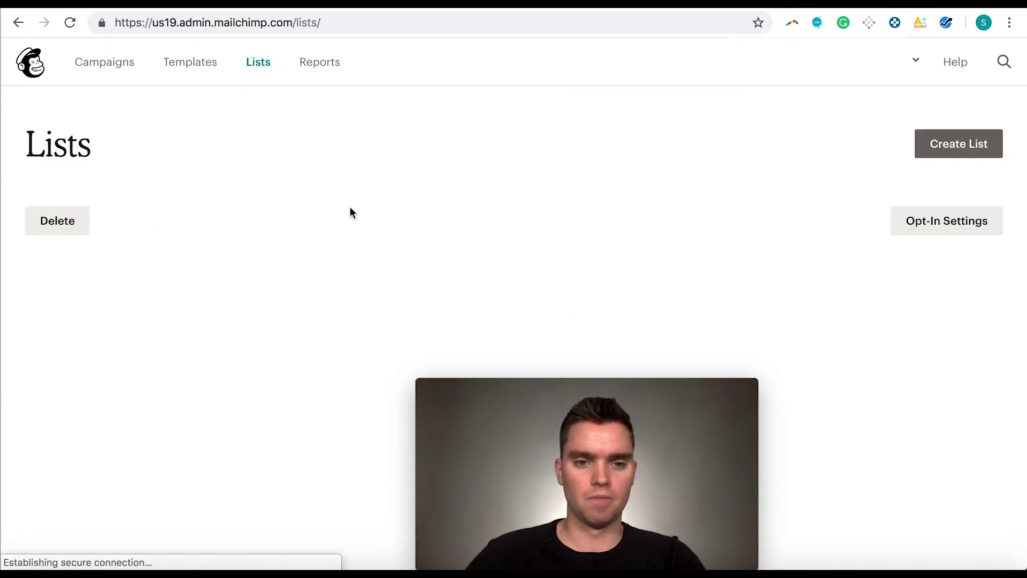
{"action": "left_click_drag", "start_coordinate": [674, 387], "coordinate": [978, 393]}
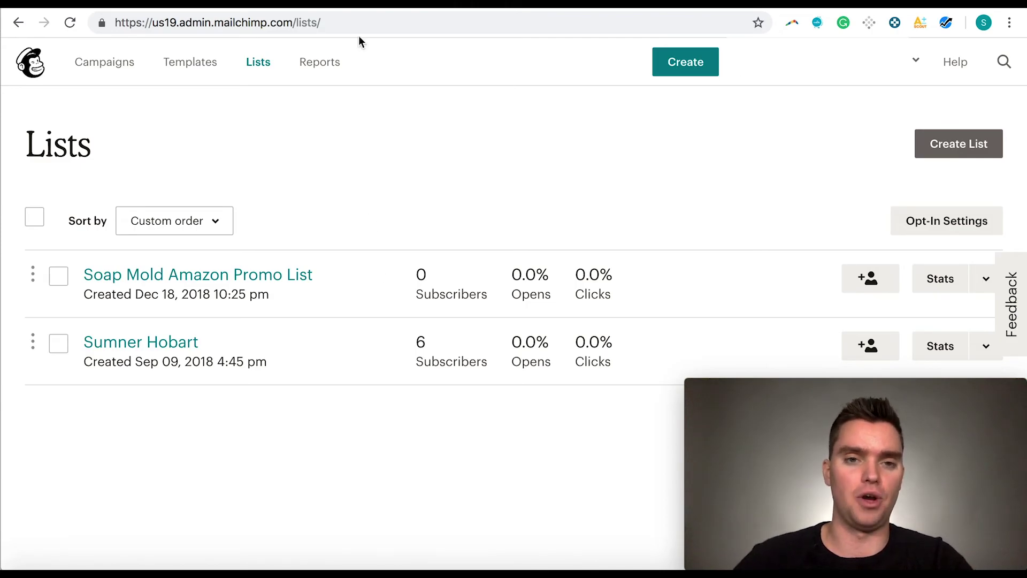
Switch to ZonPages and review the pricing settings of the Ozera silicone soap mold landing page
{"action": "left_click", "coordinate": [356, 8]}
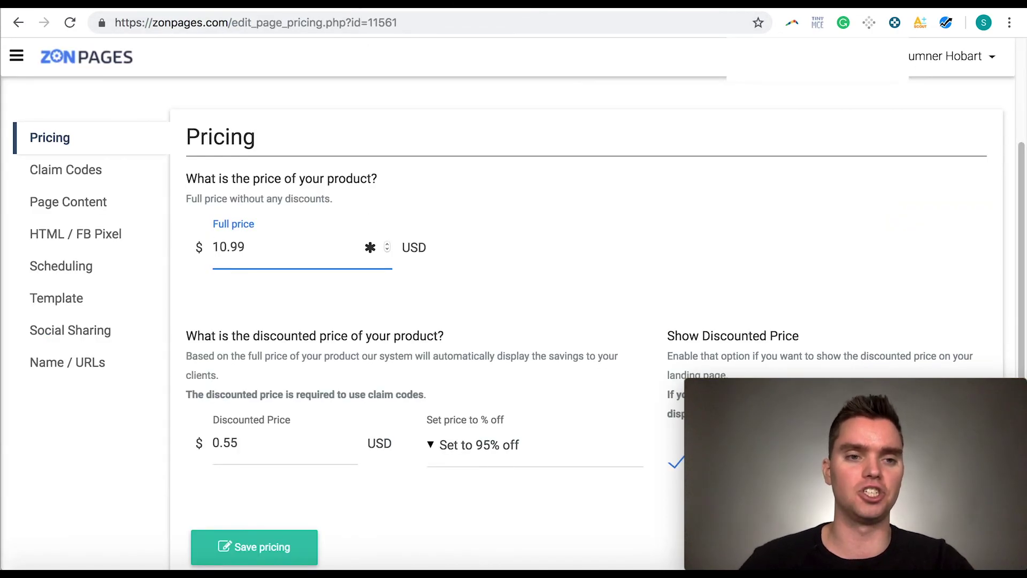
{"action": "left_click", "coordinate": [17, 56]}
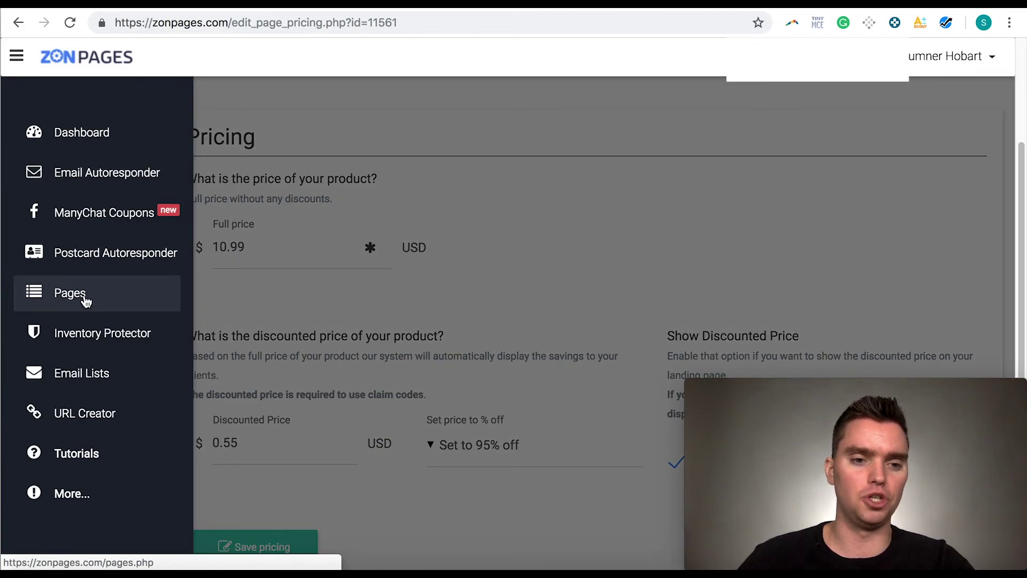
{"action": "left_click", "coordinate": [336, 98]}
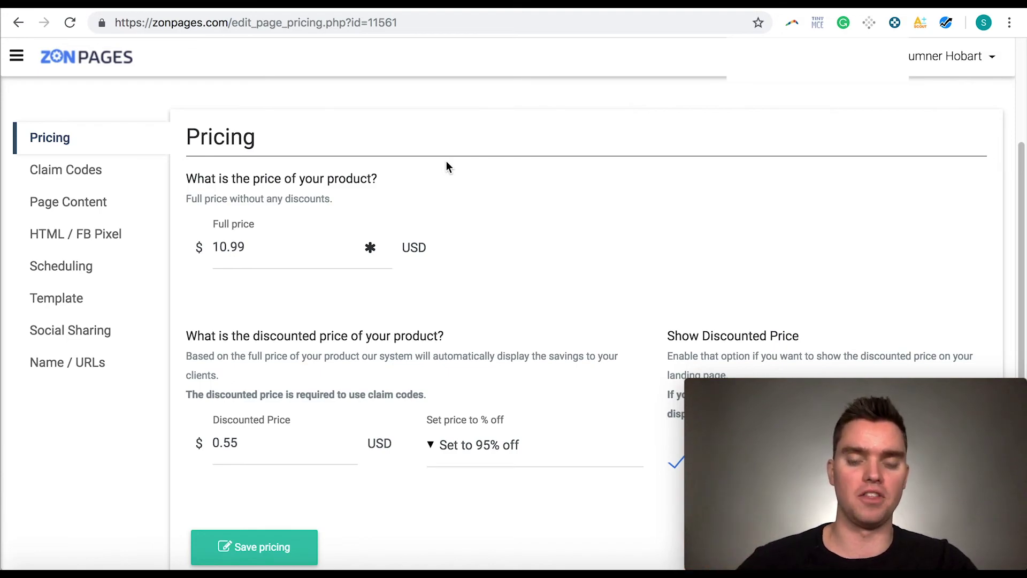
{"action": "scroll", "coordinate": [461, 302], "scroll_direction": "down", "scroll_amount": 1}
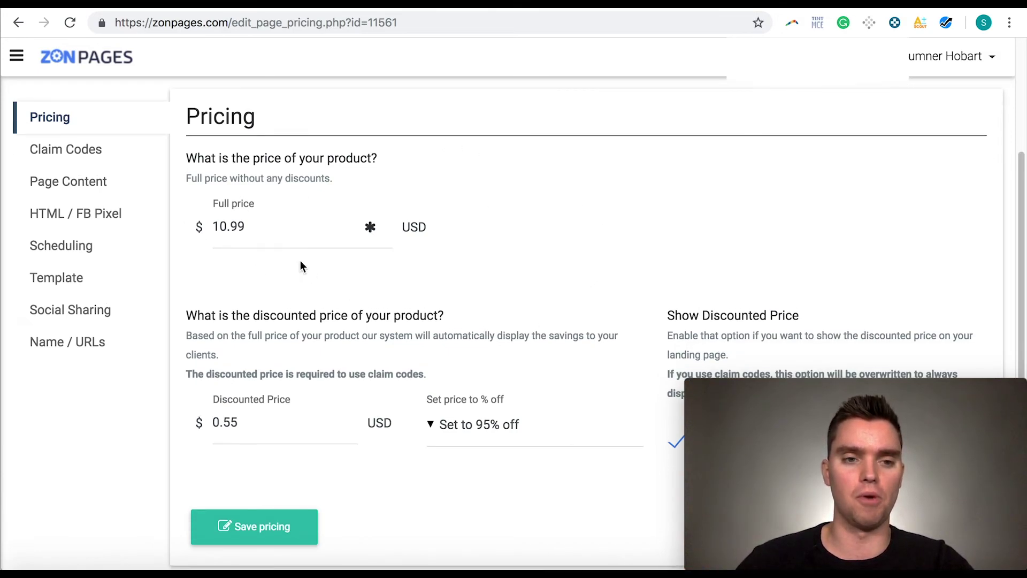
{"action": "scroll", "coordinate": [510, 246], "scroll_direction": "down", "scroll_amount": 5}
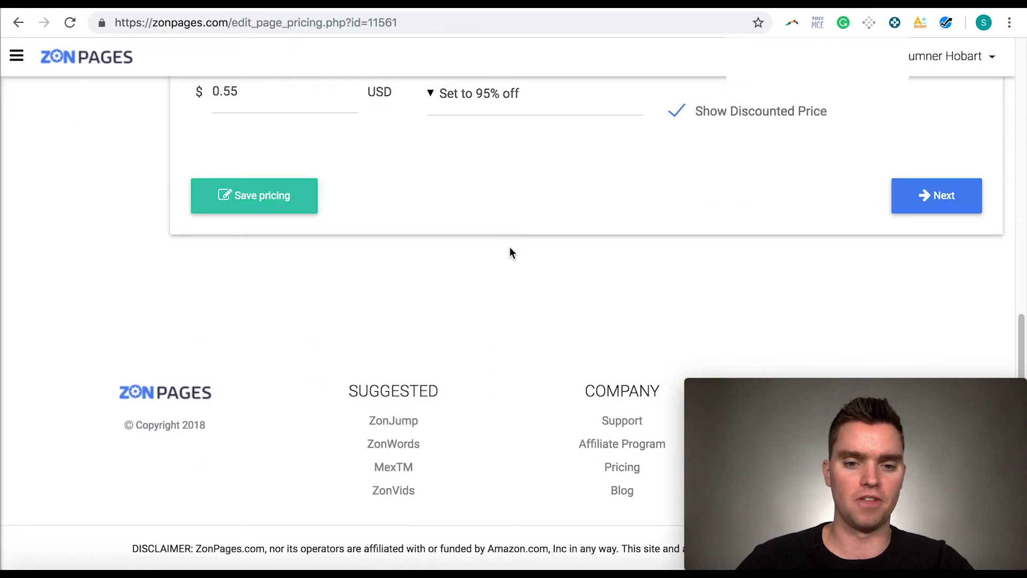
{"action": "scroll", "coordinate": [498, 257], "scroll_direction": "up", "scroll_amount": 10}
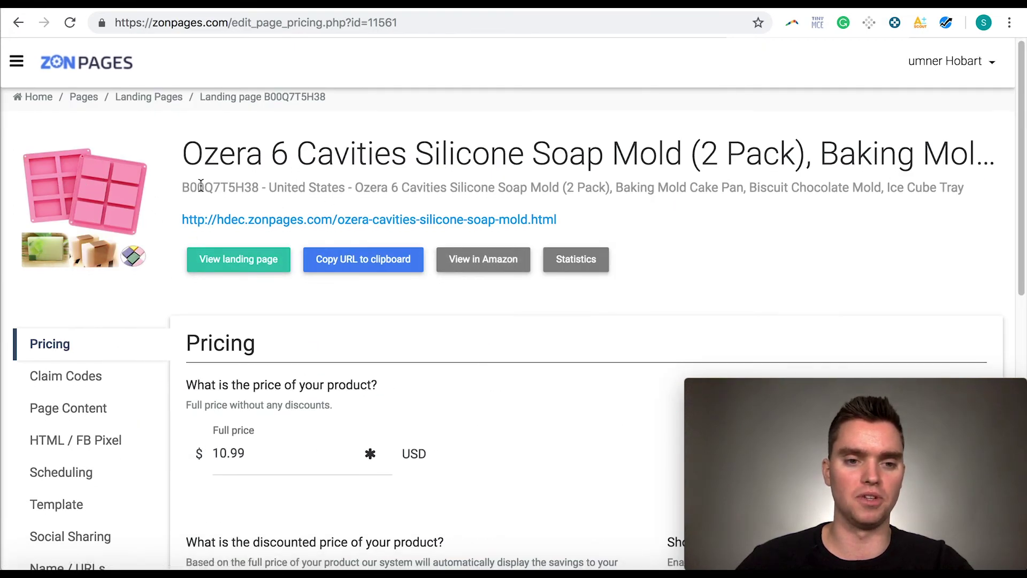
{"action": "scroll", "coordinate": [200, 185], "scroll_direction": "down", "scroll_amount": 5}
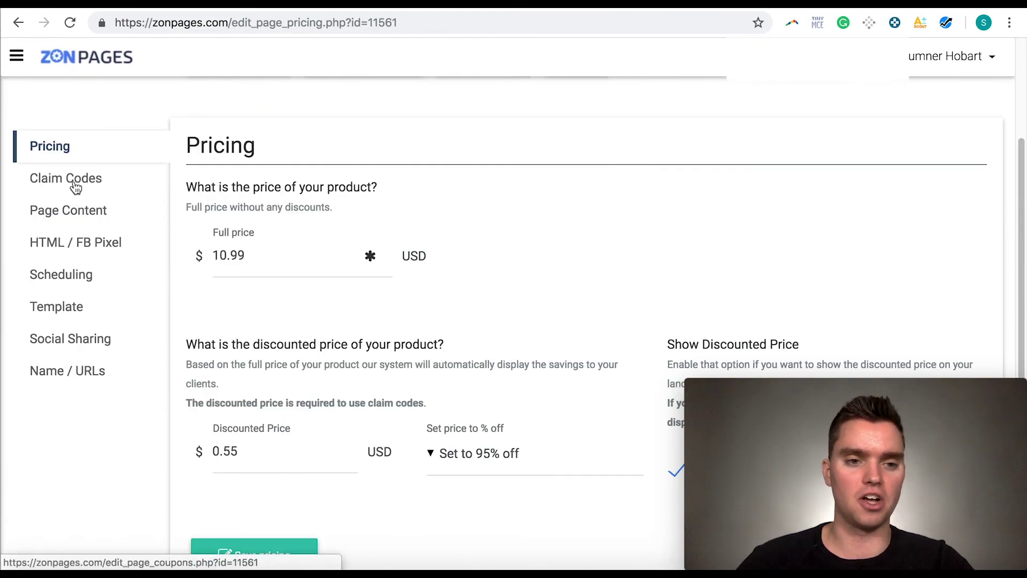
Open the landing page's claim code settings and examine how codes are offered and where clients are stored
{"action": "left_click", "coordinate": [75, 185]}
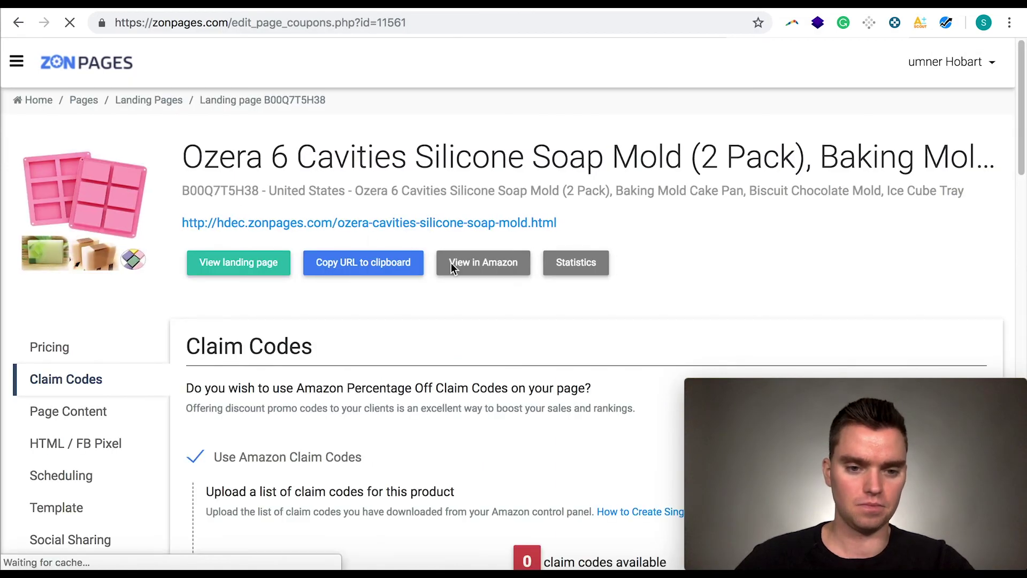
{"action": "scroll", "coordinate": [451, 266], "scroll_direction": "down", "scroll_amount": 8}
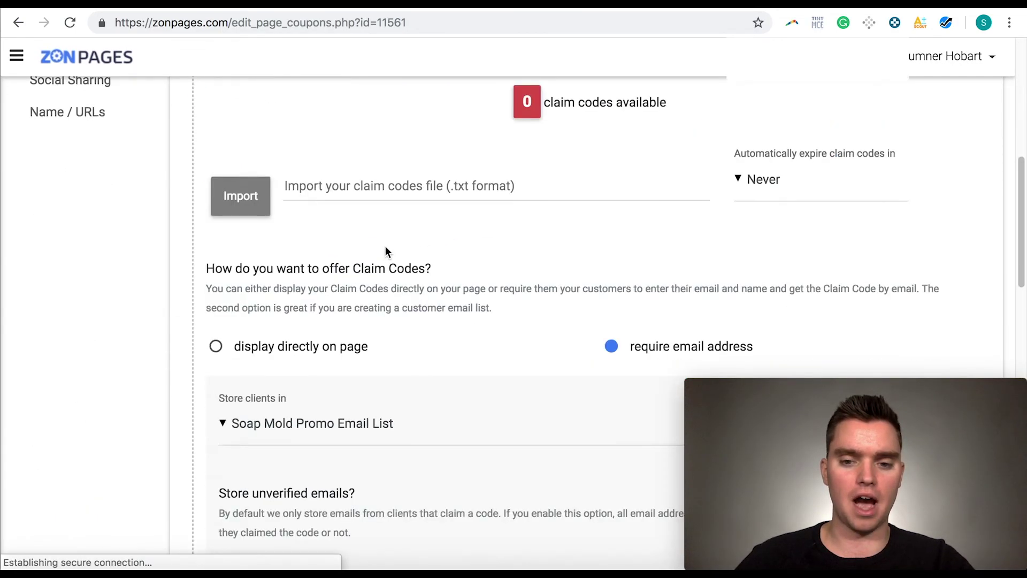
{"action": "scroll", "coordinate": [387, 250], "scroll_direction": "down", "scroll_amount": 2}
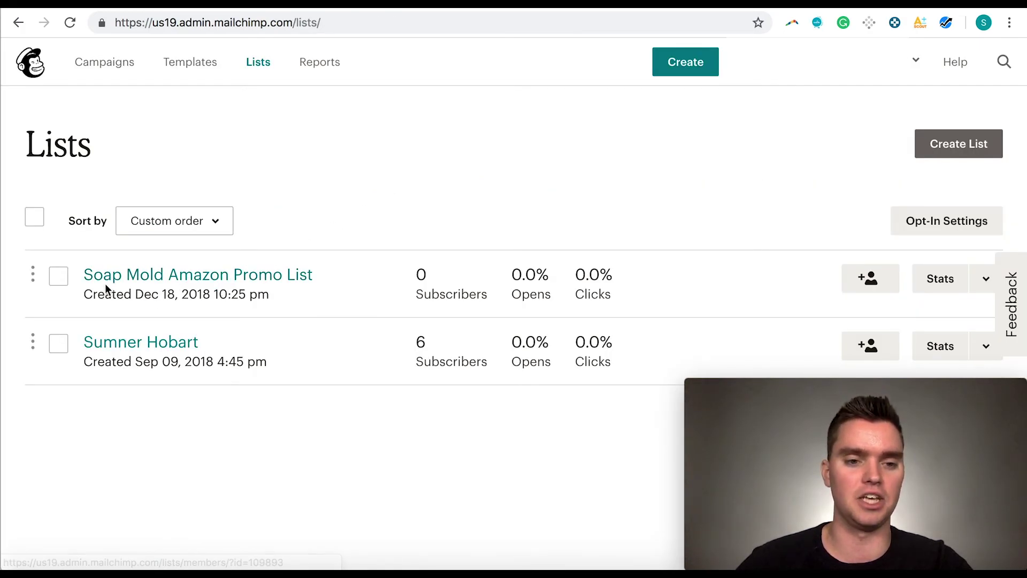
Return to the claim code settings in ZonPages and update them for the soap mold landing page
{"action": "left_click", "coordinate": [320, 4]}
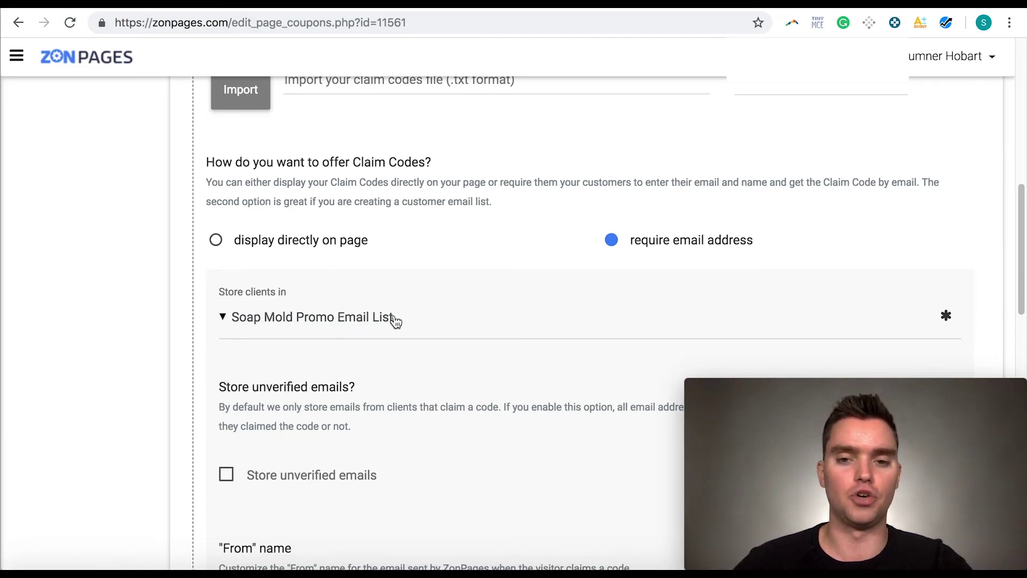
{"action": "scroll", "coordinate": [432, 304], "scroll_direction": "down", "scroll_amount": 6}
{"action": "scroll", "coordinate": [426, 311], "scroll_direction": "down", "scroll_amount": 10}
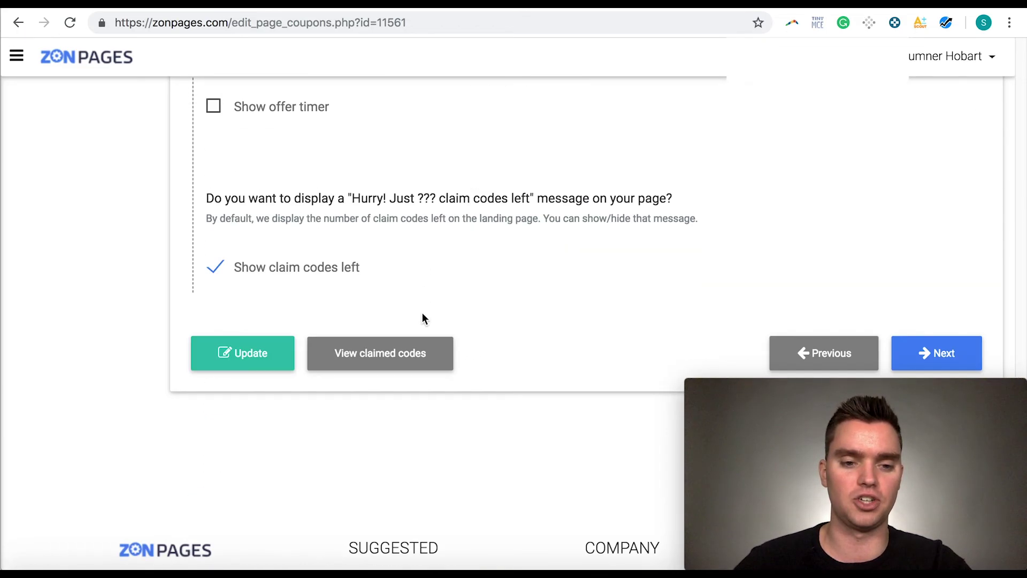
{"action": "left_click", "coordinate": [246, 217]}
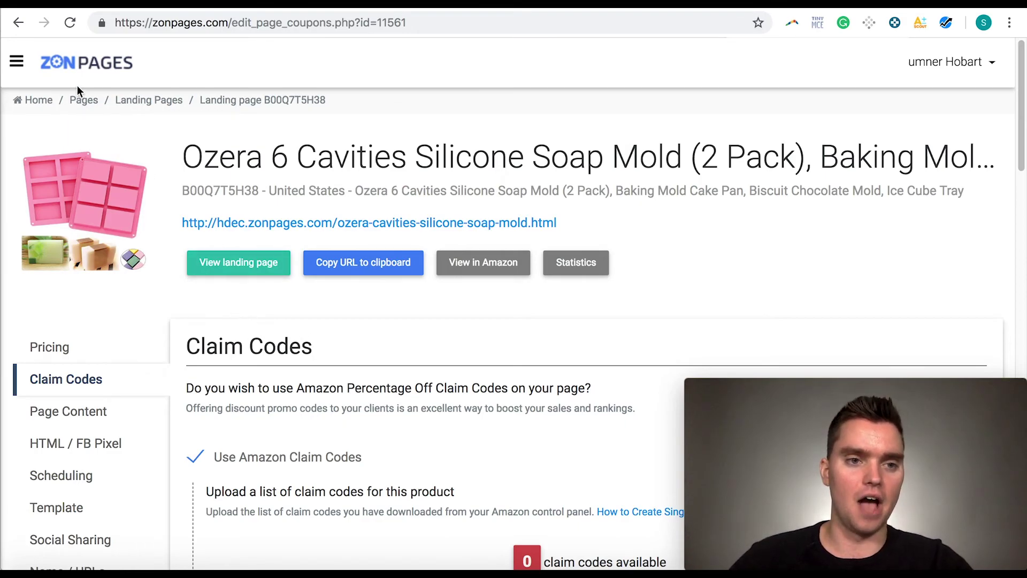
Open the synchronization options of the Soap Mold Promo Email List and find the MailChimp sync entry
{"action": "left_click", "coordinate": [17, 63]}
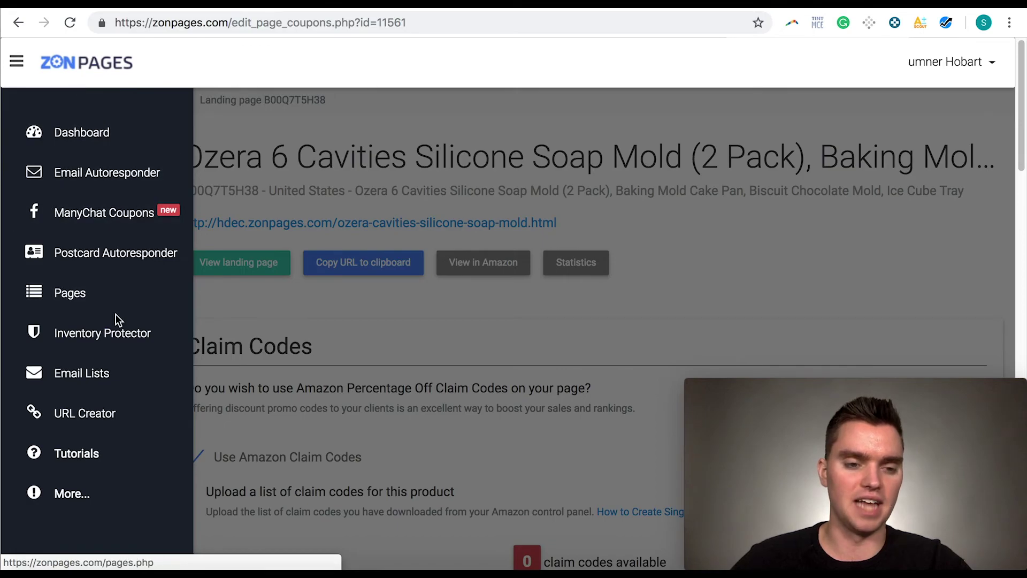
{"action": "left_click", "coordinate": [109, 381]}
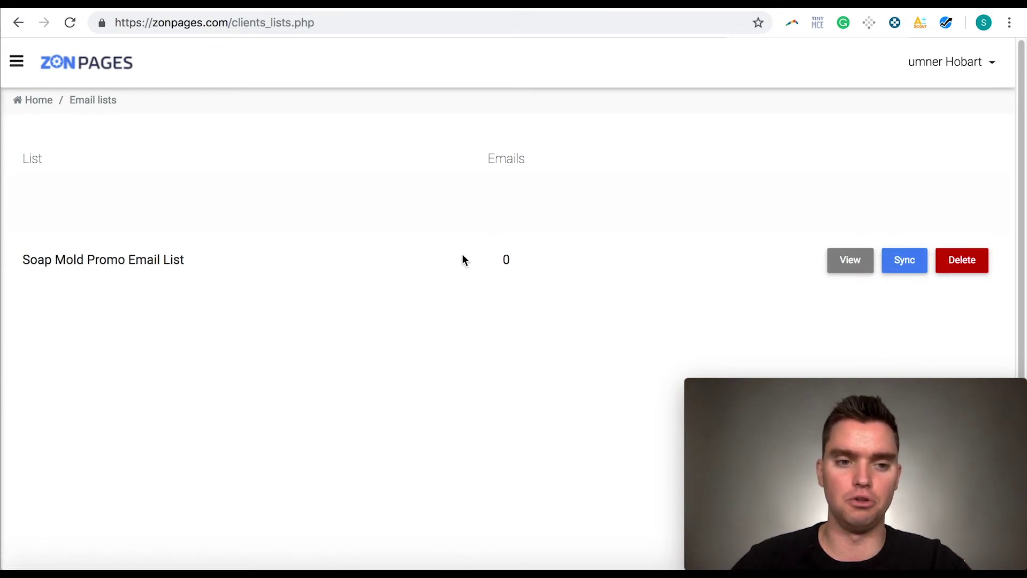
{"action": "left_click", "coordinate": [911, 266]}
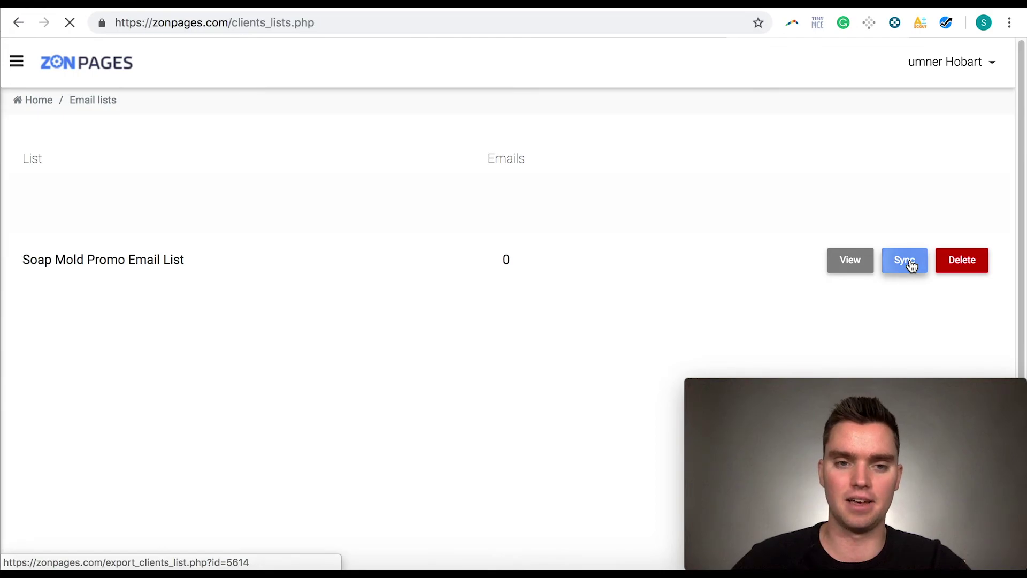
{"action": "scroll", "coordinate": [534, 284], "scroll_direction": "down", "scroll_amount": 1}
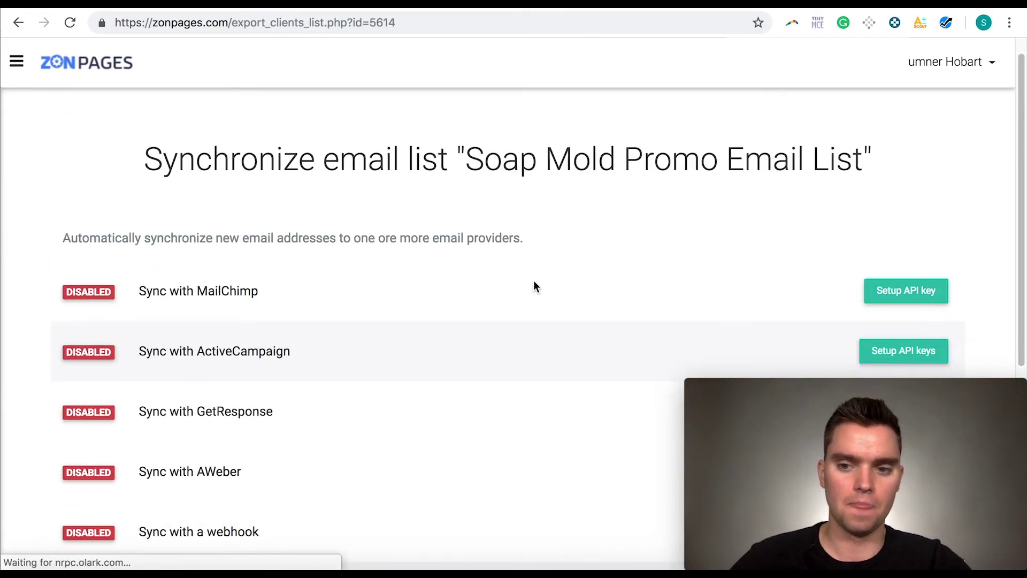
{"action": "scroll", "coordinate": [304, 290], "scroll_direction": "down", "scroll_amount": 1}
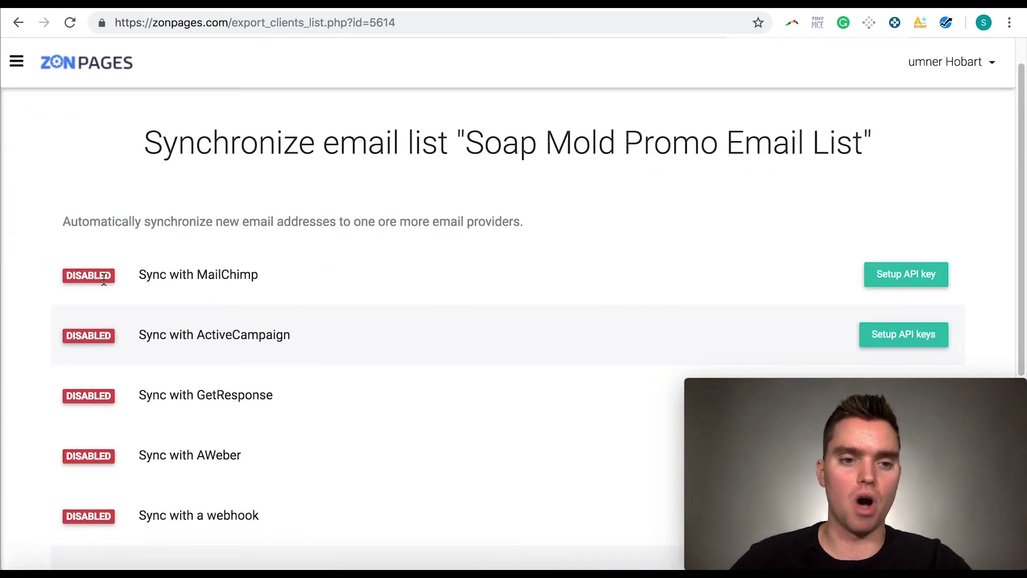
{"action": "left_click_drag", "start_coordinate": [135, 275], "coordinate": [287, 278]}
{"action": "left_click", "coordinate": [269, 289]}
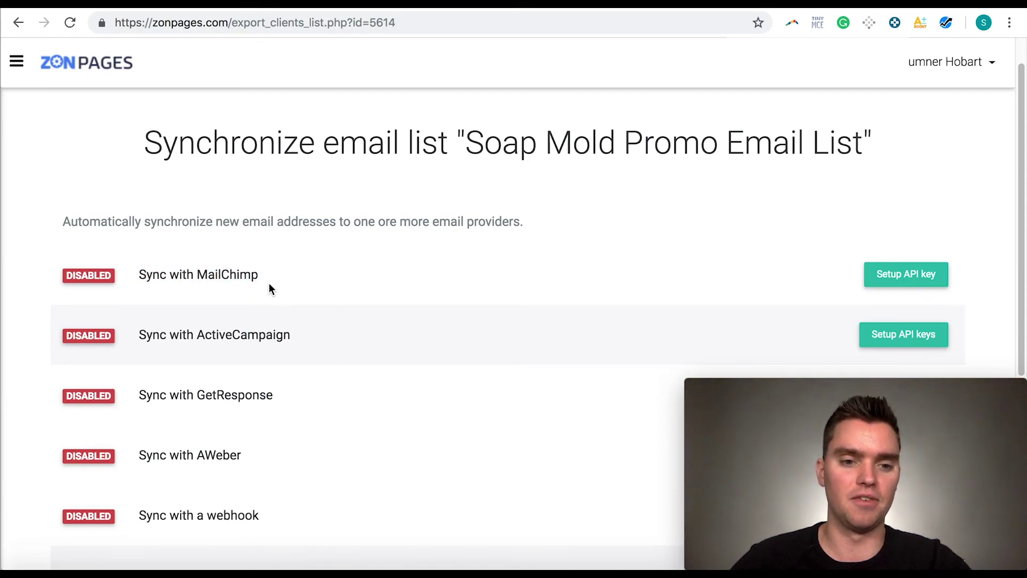
Open the MailChimp API key setup for the Soap Mold Promo Email List and activate its key field
{"action": "left_click_drag", "start_coordinate": [130, 275], "coordinate": [367, 298]}
{"action": "left_click", "coordinate": [409, 292]}
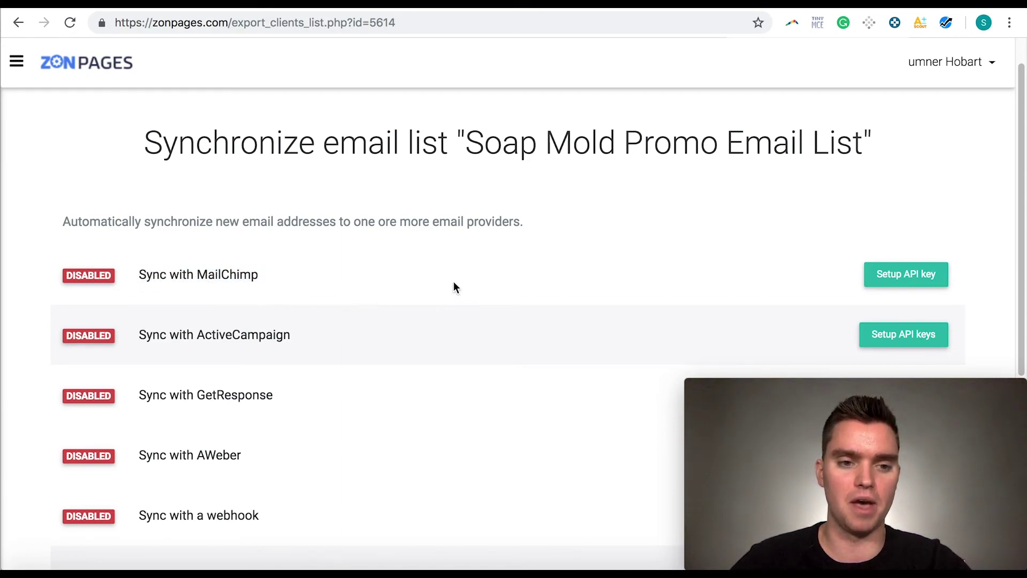
{"action": "left_click", "coordinate": [890, 277]}
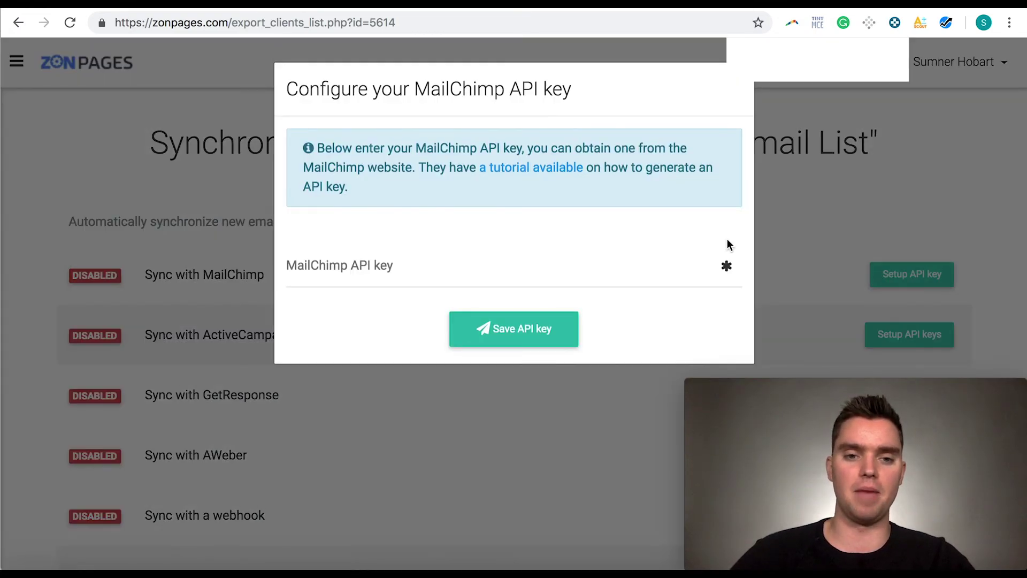
{"action": "left_click", "coordinate": [441, 274]}
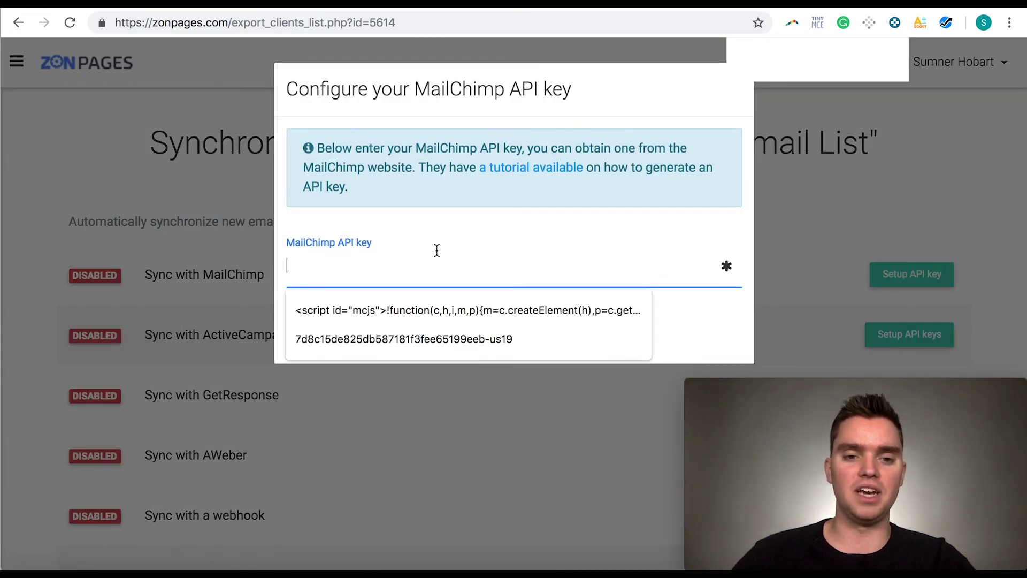
Switch to Mailchimp and open the account's API keys page at the list of existing keys
{"action": "left_click", "coordinate": [173, 8]}
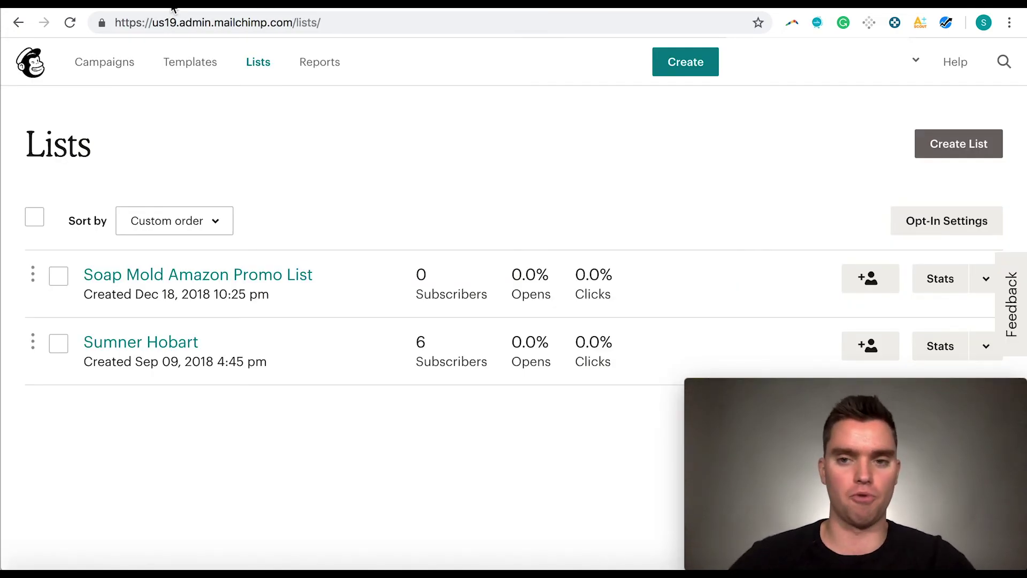
{"action": "left_click", "coordinate": [916, 63]}
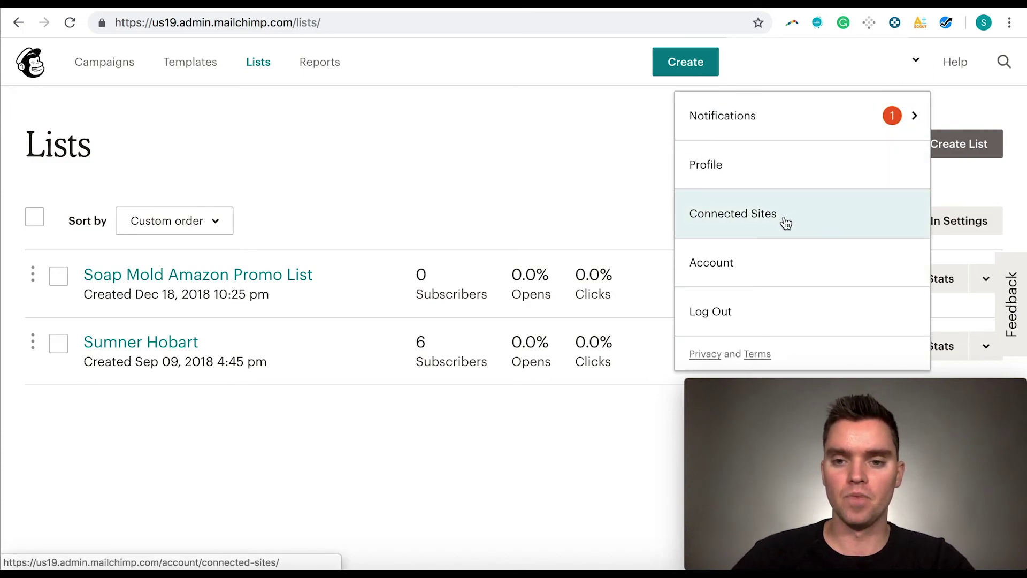
{"action": "left_click", "coordinate": [769, 266]}
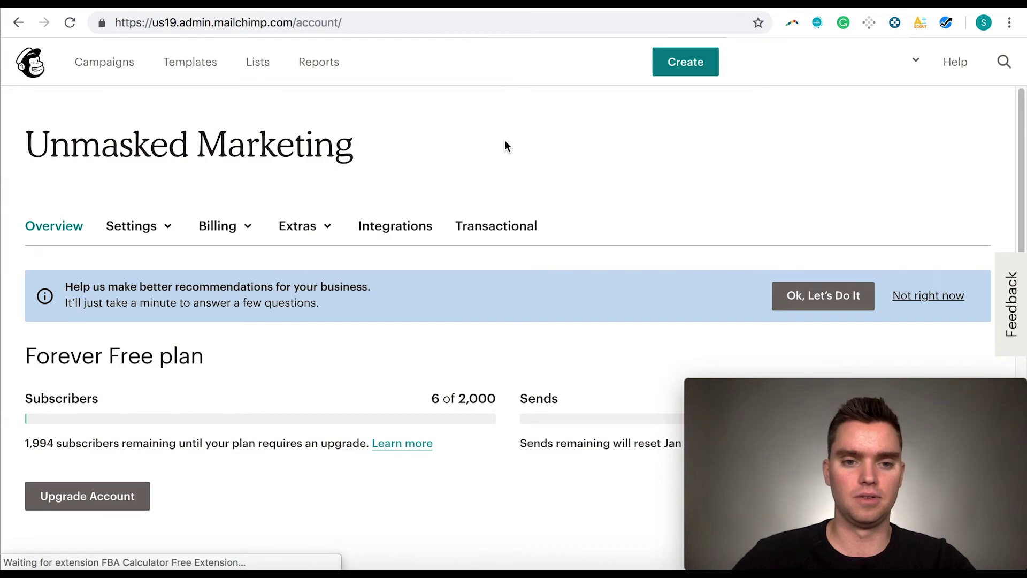
{"action": "scroll", "coordinate": [471, 155], "scroll_direction": "down", "scroll_amount": 1}
{"action": "left_click", "coordinate": [330, 210]}
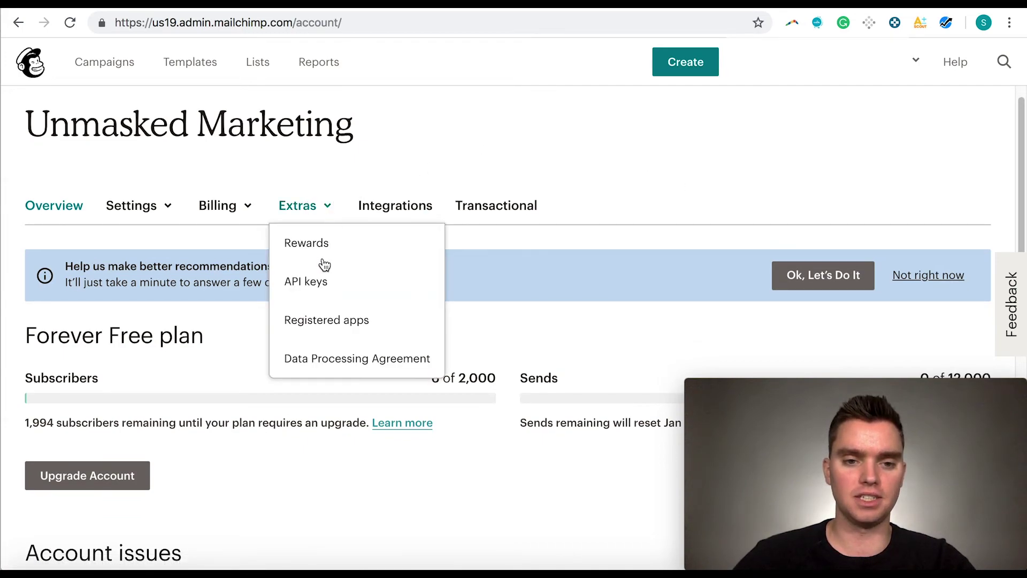
{"action": "left_click", "coordinate": [313, 282]}
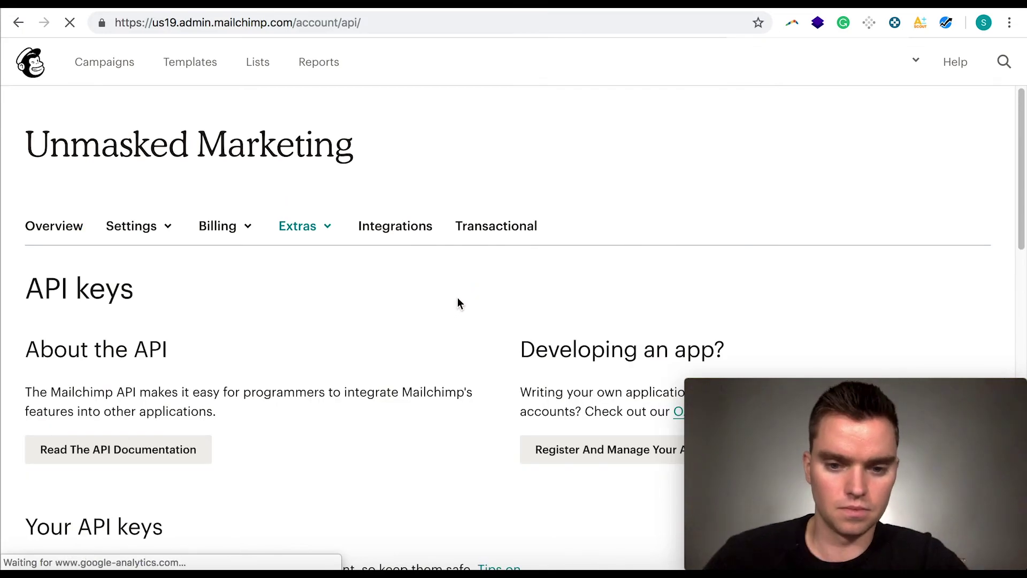
{"action": "scroll", "coordinate": [390, 298], "scroll_direction": "down", "scroll_amount": 5}
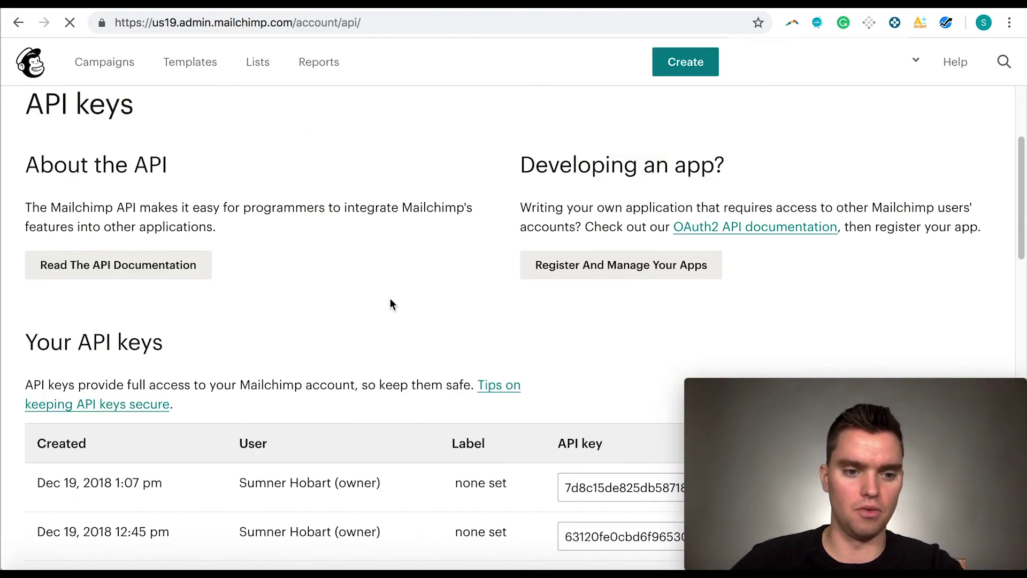
{"action": "scroll", "coordinate": [390, 304], "scroll_direction": "down", "scroll_amount": 6}
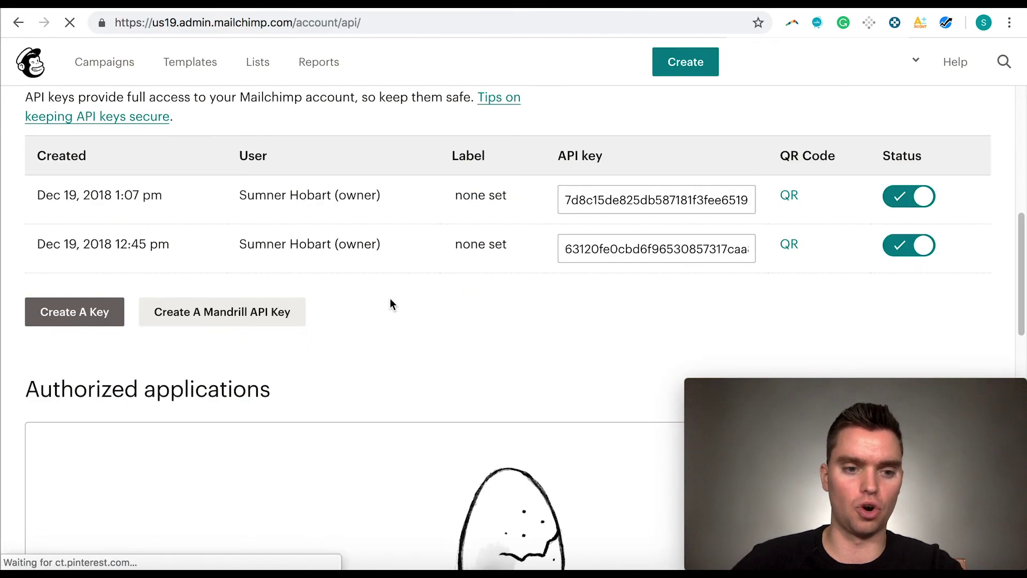
Create a new Mailchimp API key and copy it from the list of keys
{"action": "left_click", "coordinate": [104, 318]}
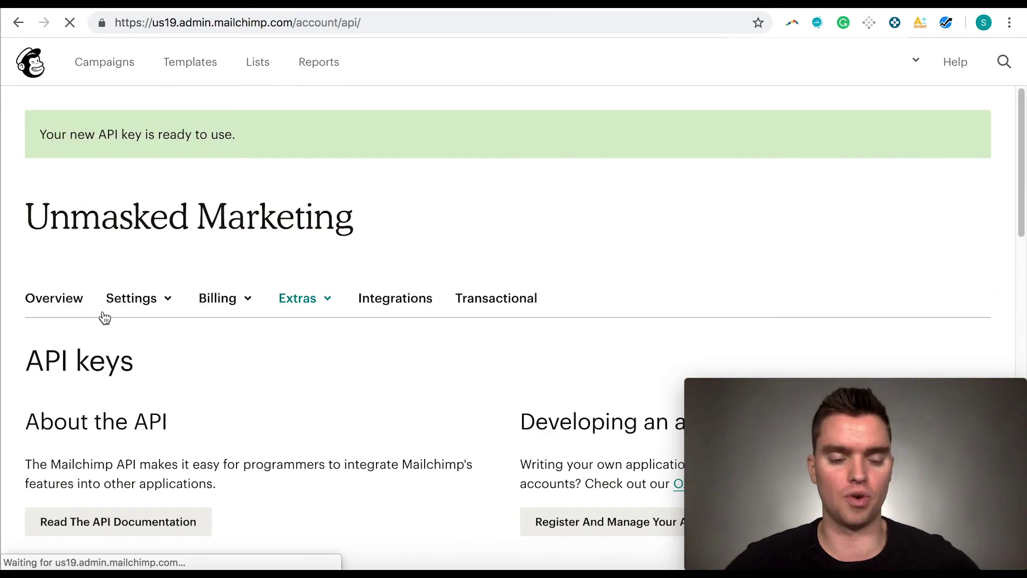
{"action": "scroll", "coordinate": [375, 318], "scroll_direction": "down", "scroll_amount": 10}
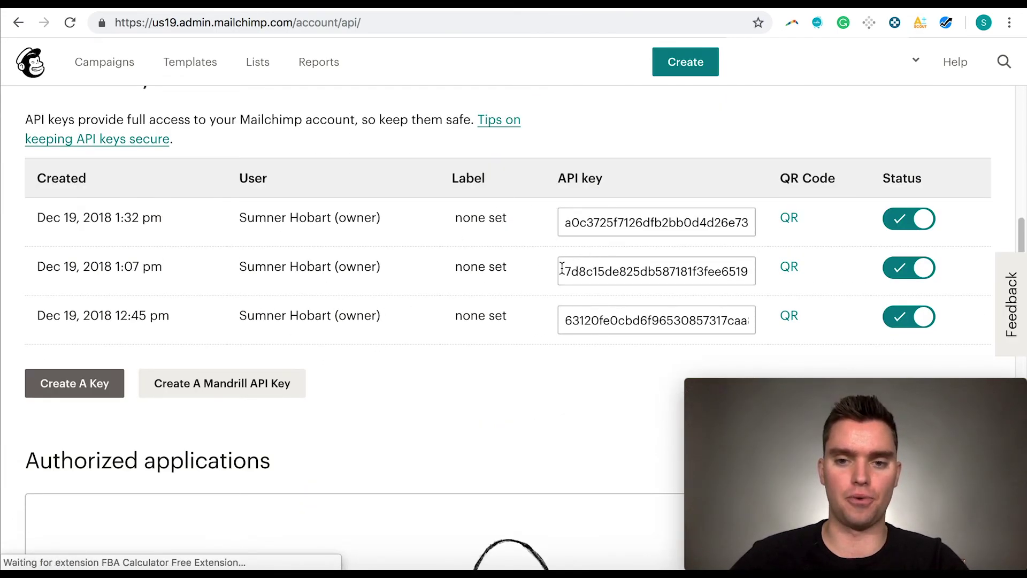
{"action": "left_click", "coordinate": [576, 227]}
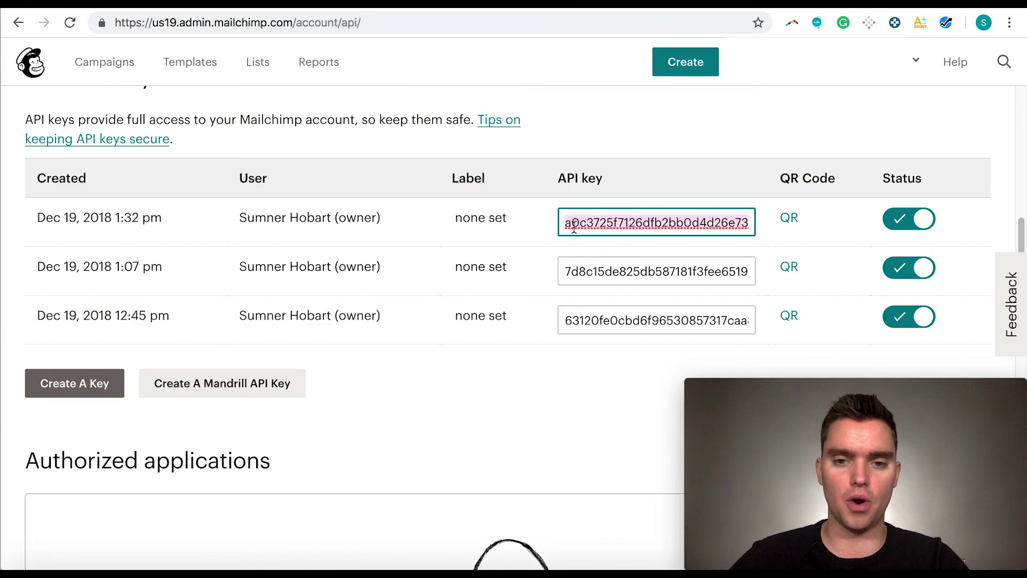
{"action": "right_click", "coordinate": [590, 223]}
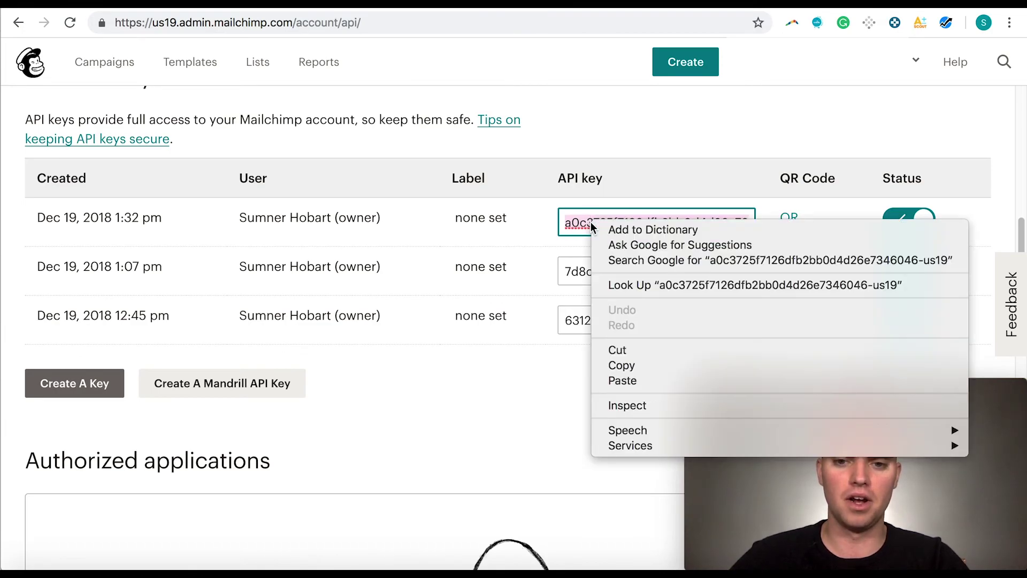
{"action": "left_click", "coordinate": [634, 366]}
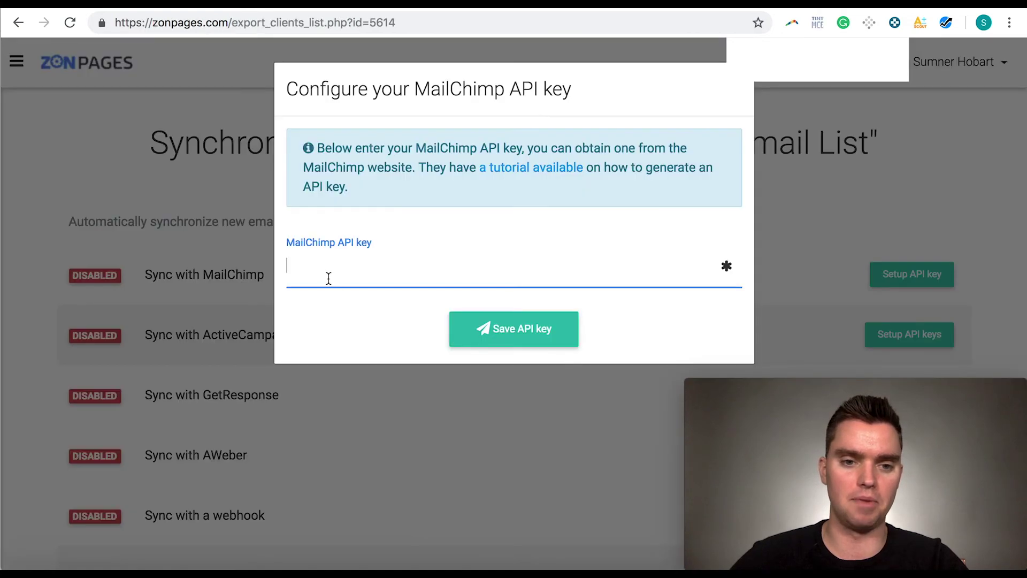
Paste the API key into the MailChimp API key field in ZonPages and save it
{"action": "right_click", "coordinate": [324, 272]}
{"action": "left_click", "coordinate": [382, 379]}
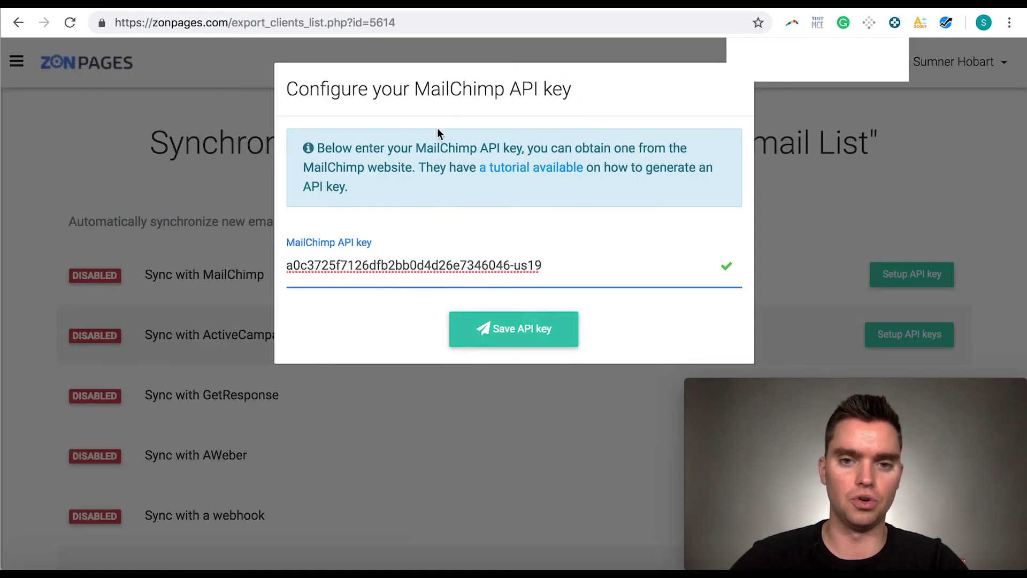
{"action": "left_click", "coordinate": [528, 337]}
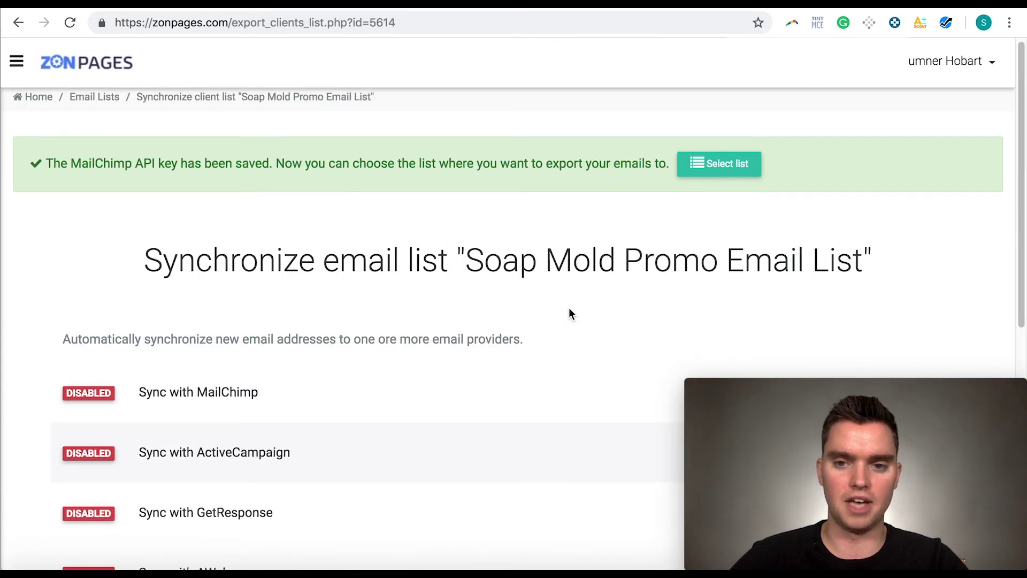
Set Soap Mold Amazon Promo List as the MailChimp list that receives new clients and save it
{"action": "scroll", "coordinate": [570, 310], "scroll_direction": "down", "scroll_amount": 2}
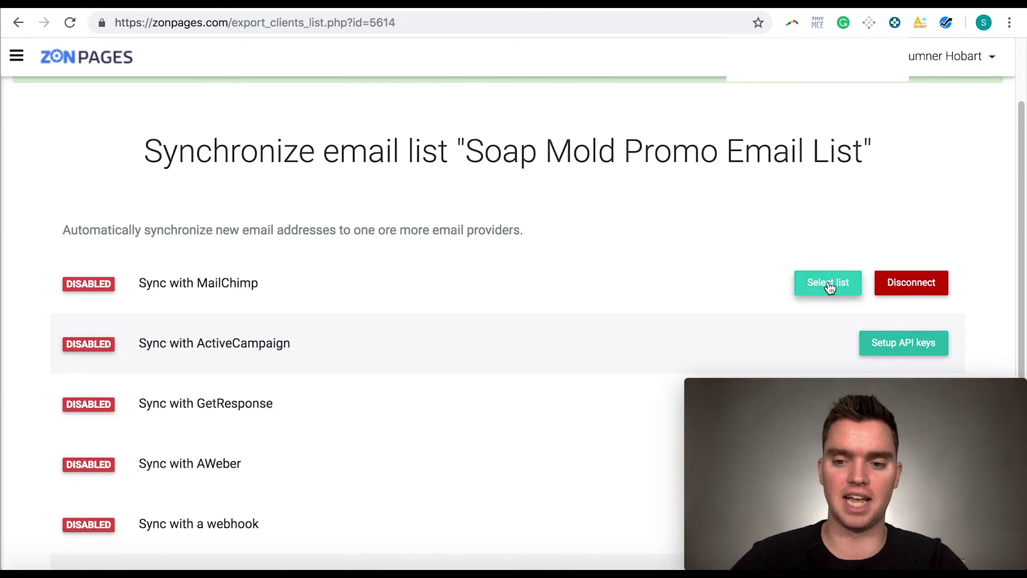
{"action": "left_click", "coordinate": [827, 281]}
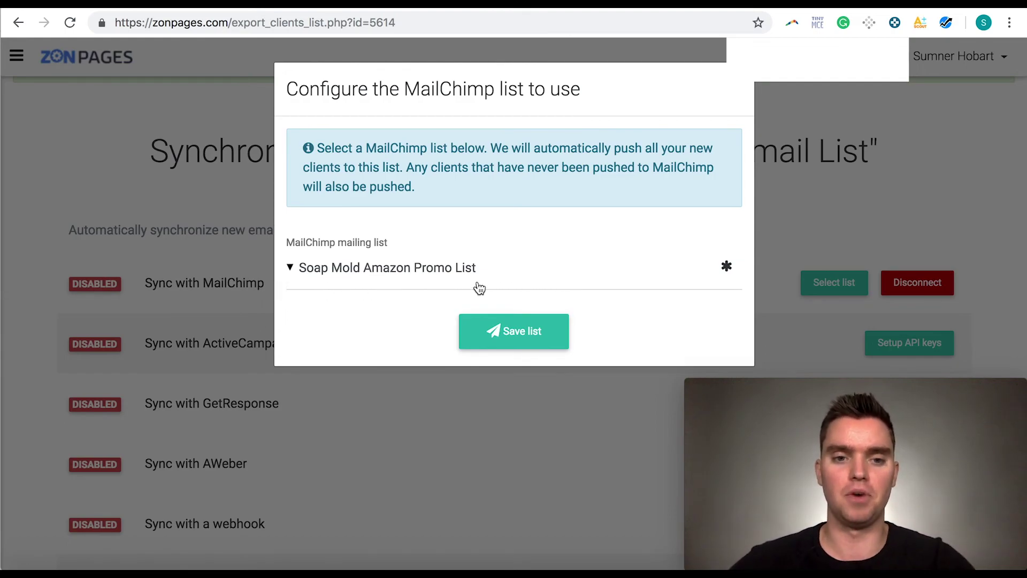
{"action": "left_click", "coordinate": [514, 334]}
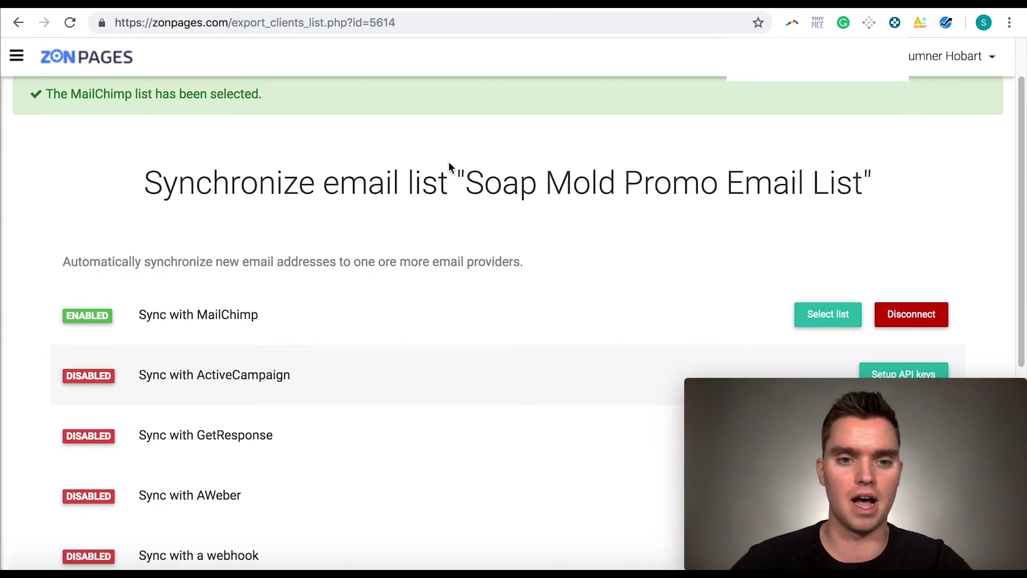
{"action": "scroll", "coordinate": [103, 260], "scroll_direction": "down", "scroll_amount": 1}
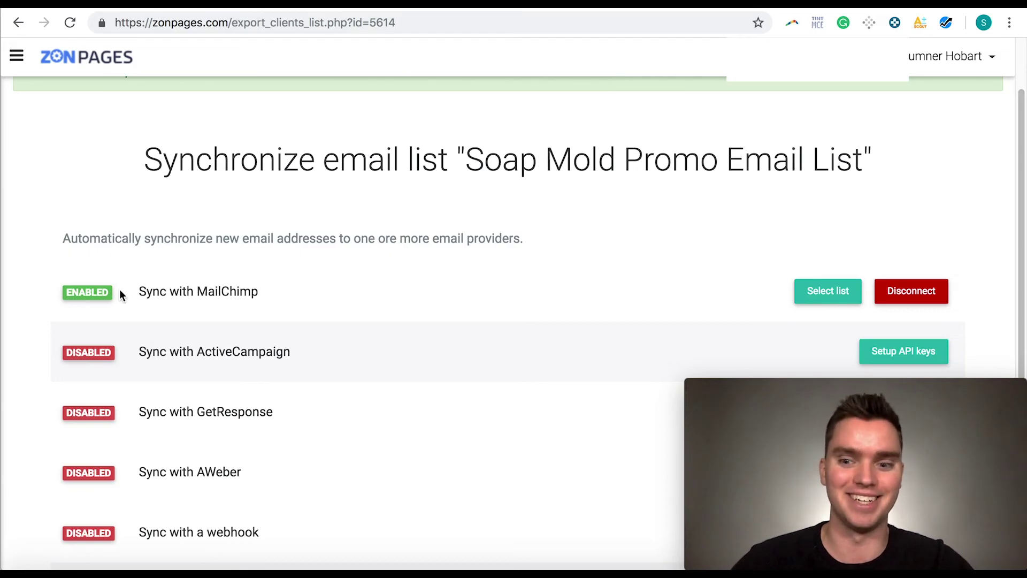
{"action": "scroll", "coordinate": [183, 298], "scroll_direction": "down", "scroll_amount": 1}
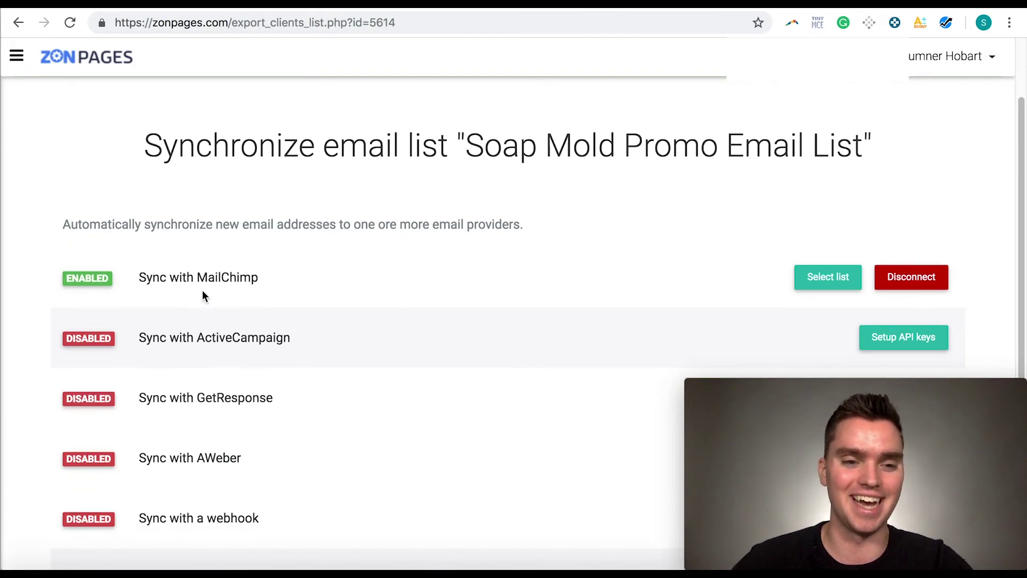
{"action": "scroll", "coordinate": [202, 293], "scroll_direction": "up", "scroll_amount": 4}
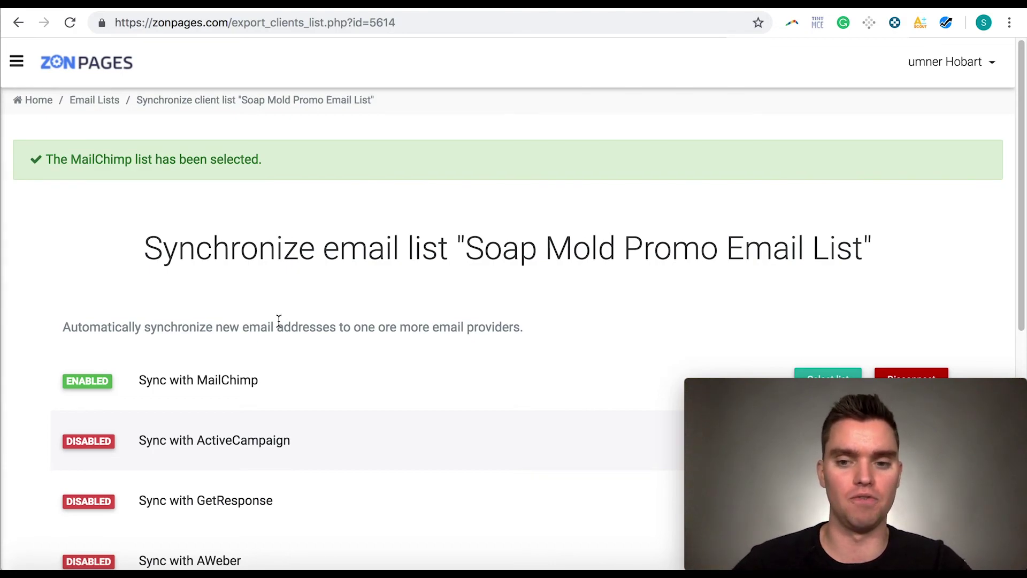
{"action": "scroll", "coordinate": [279, 323], "scroll_direction": "down", "scroll_amount": 1}
{"action": "scroll", "coordinate": [332, 330], "scroll_direction": "down", "scroll_amount": 1}
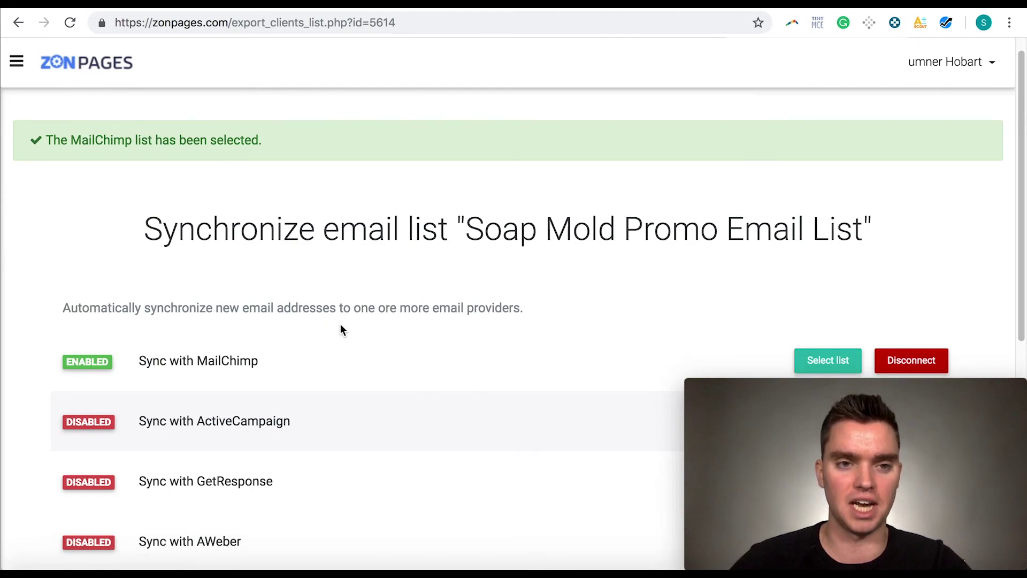
{"action": "scroll", "coordinate": [341, 324], "scroll_direction": "up", "scroll_amount": 1}
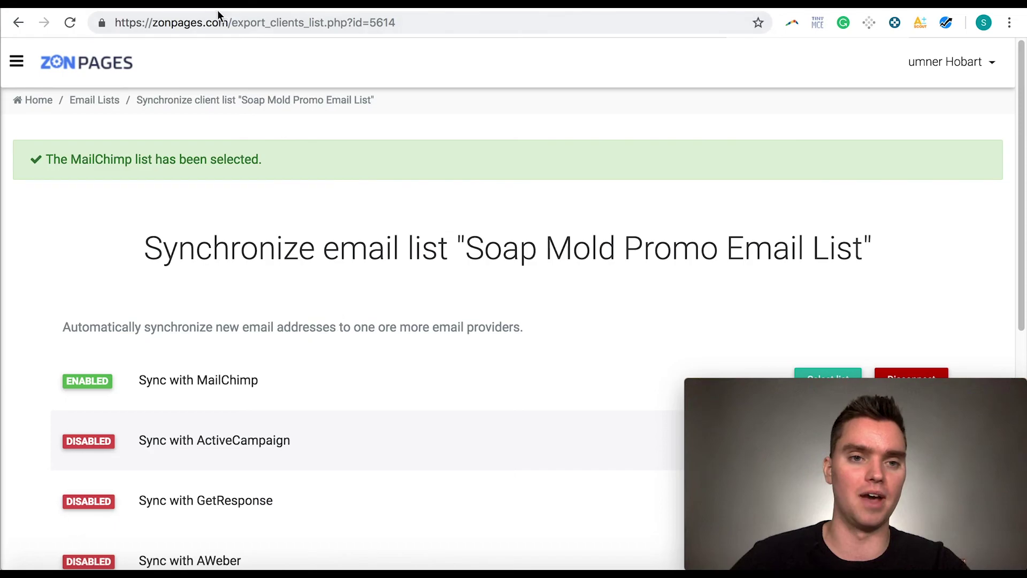
Switch to Mailchimp and start an automated email campaign of the "Welcome new subscribers" type
{"action": "left_click", "coordinate": [415, 3]}
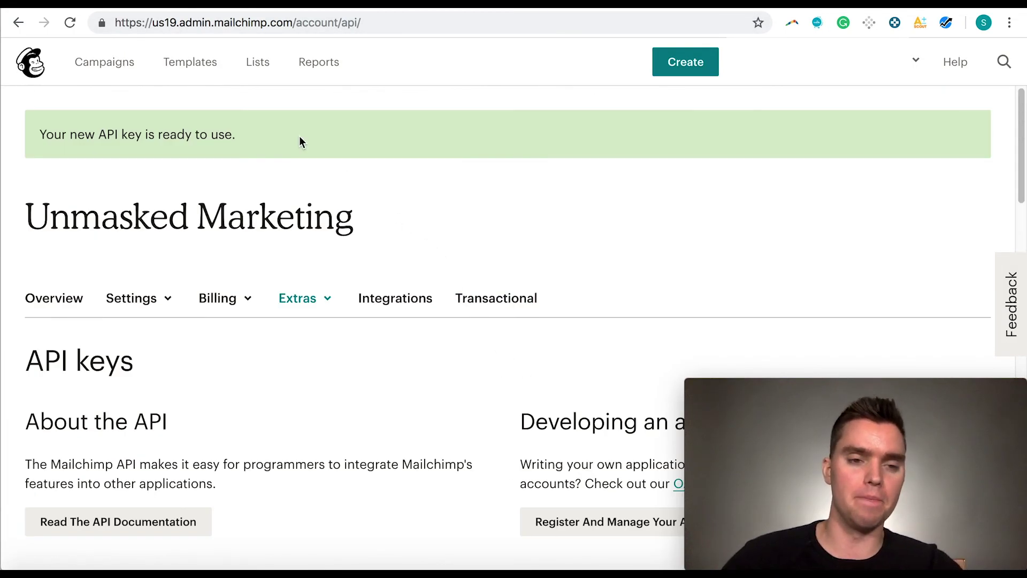
{"action": "left_click", "coordinate": [103, 65]}
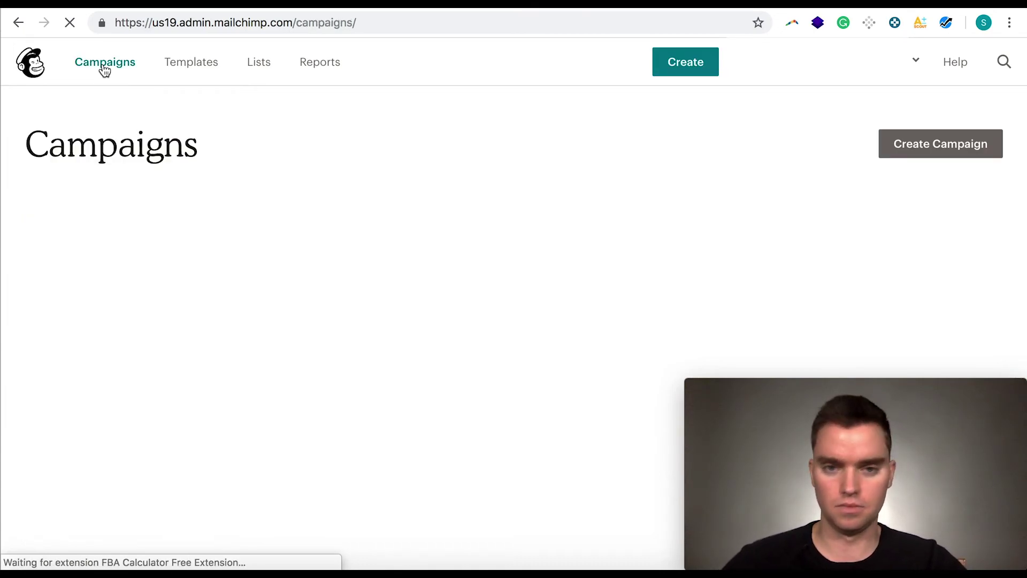
{"action": "left_click", "coordinate": [698, 69]}
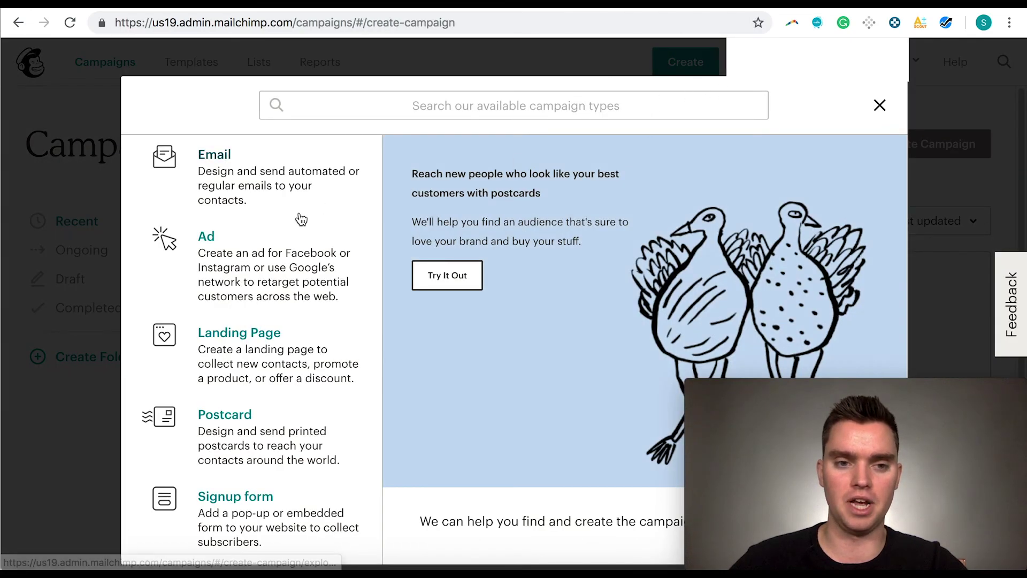
{"action": "left_click", "coordinate": [251, 182]}
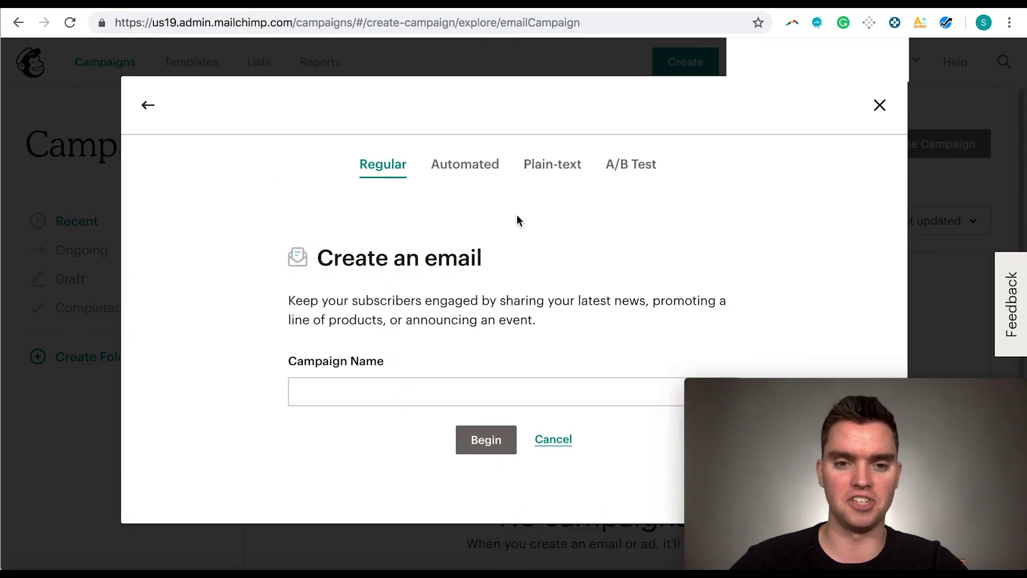
{"action": "left_click", "coordinate": [476, 174]}
{"action": "scroll", "coordinate": [474, 254], "scroll_direction": "down", "scroll_amount": 1}
{"action": "scroll", "coordinate": [473, 254], "scroll_direction": "down", "scroll_amount": 1}
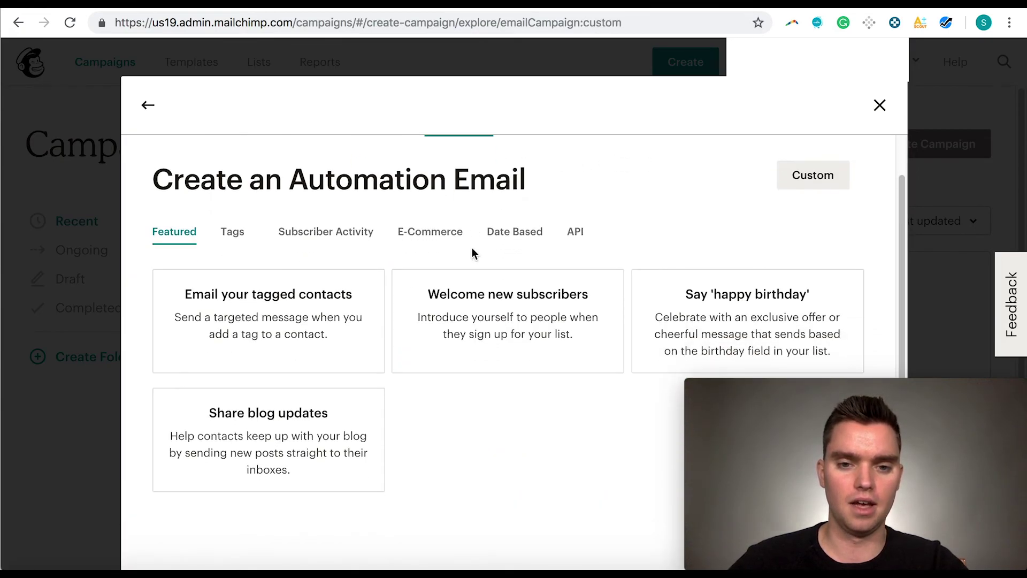
{"action": "left_click", "coordinate": [490, 325]}
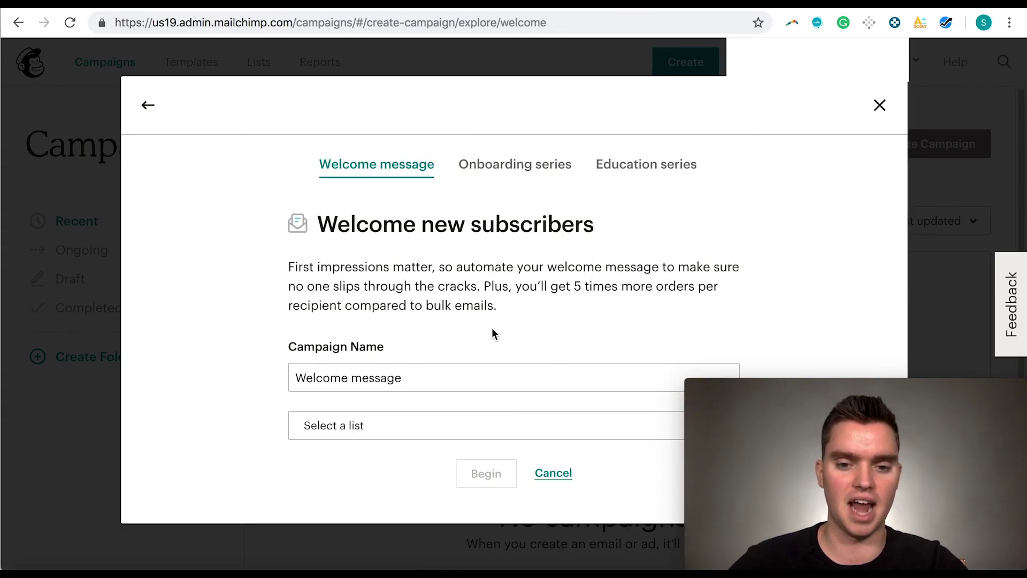
Name the welcome message campaign Soap Mold Delivery Issues
{"action": "left_click_drag", "start_coordinate": [398, 378], "coordinate": [280, 381]}
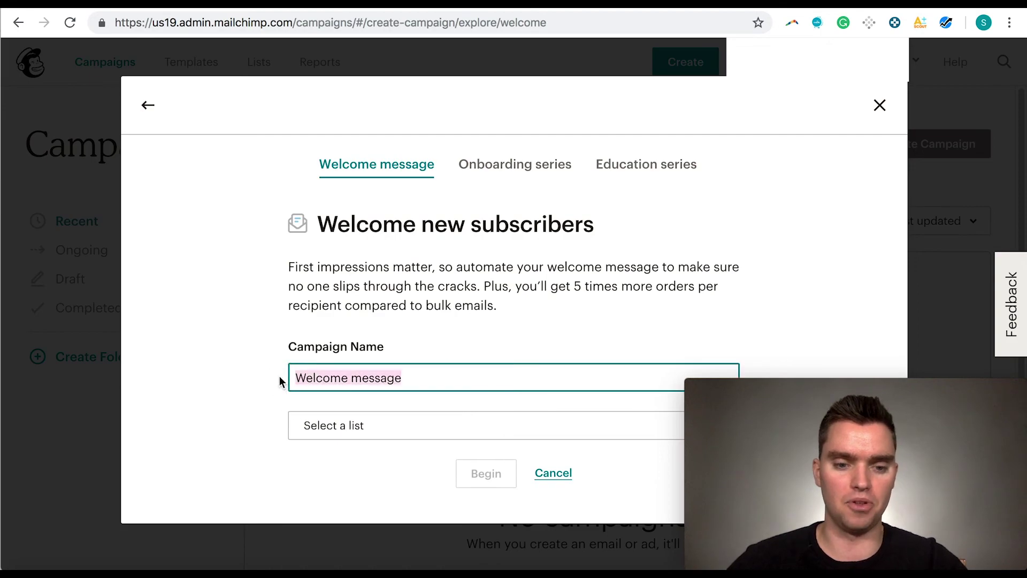
{"action": "type", "text": "Delivery Issues"}
{"action": "left_click", "coordinate": [333, 413]}
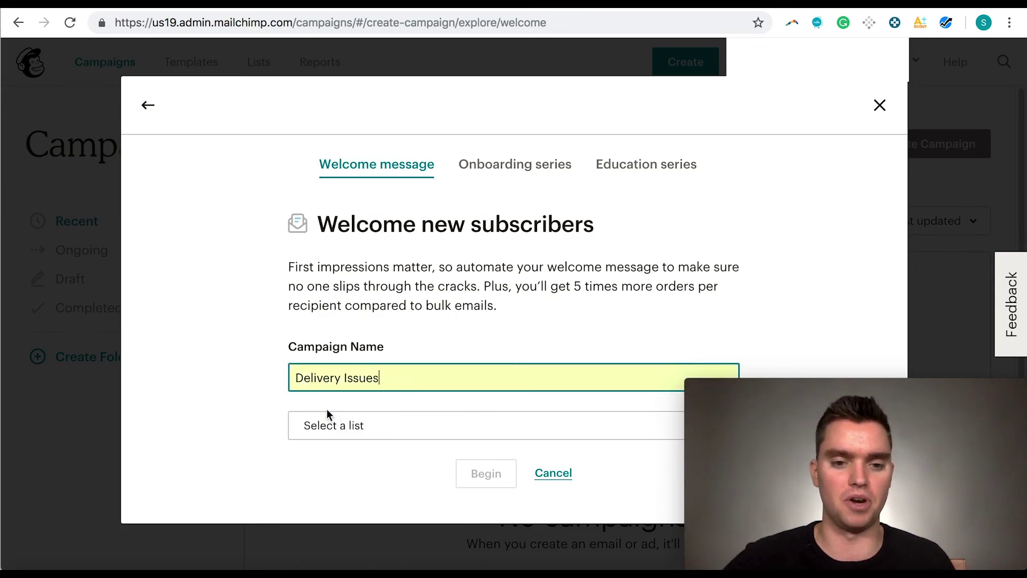
{"action": "left_click", "coordinate": [294, 379]}
{"action": "type", "text": "Product Name"}
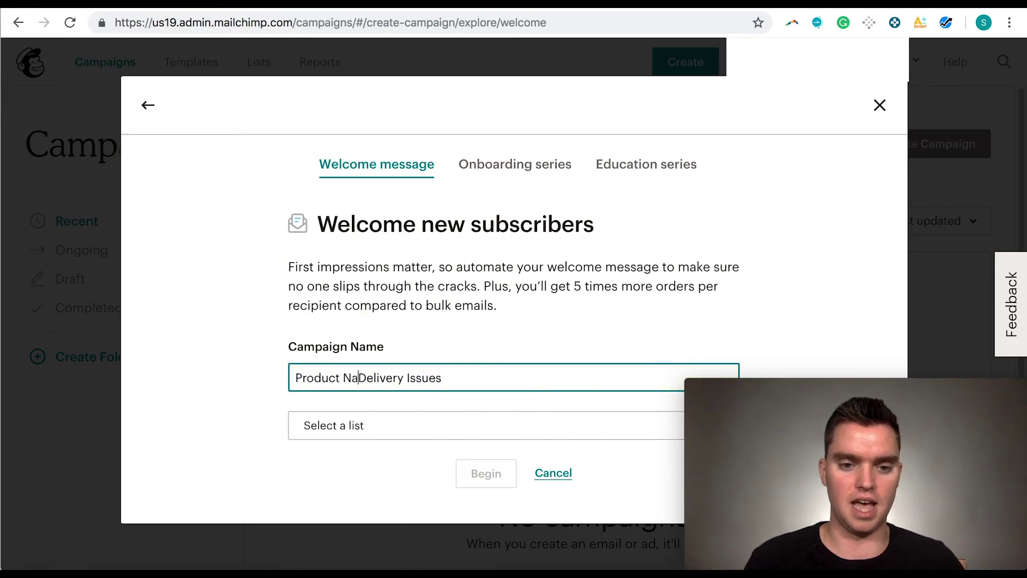
{"action": "mouse_move", "coordinate": [298, 379]}
{"action": "left_mouse_down"}
{"action": "mouse_move", "coordinate": [375, 378]}
{"action": "mouse_move", "coordinate": [283, 383]}
{"action": "left_mouse_up"}
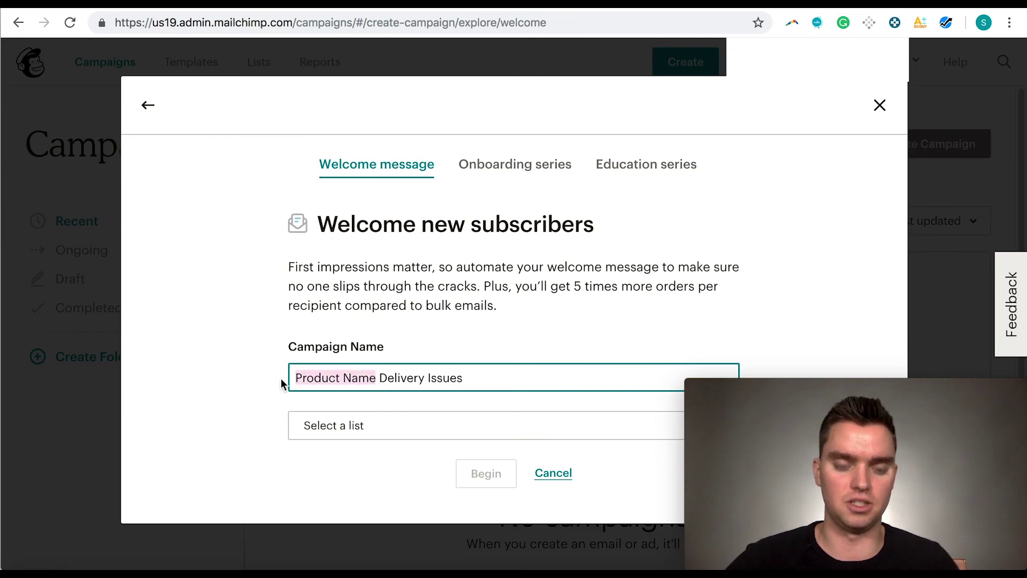
{"action": "type", "text": "Soap Mold"}
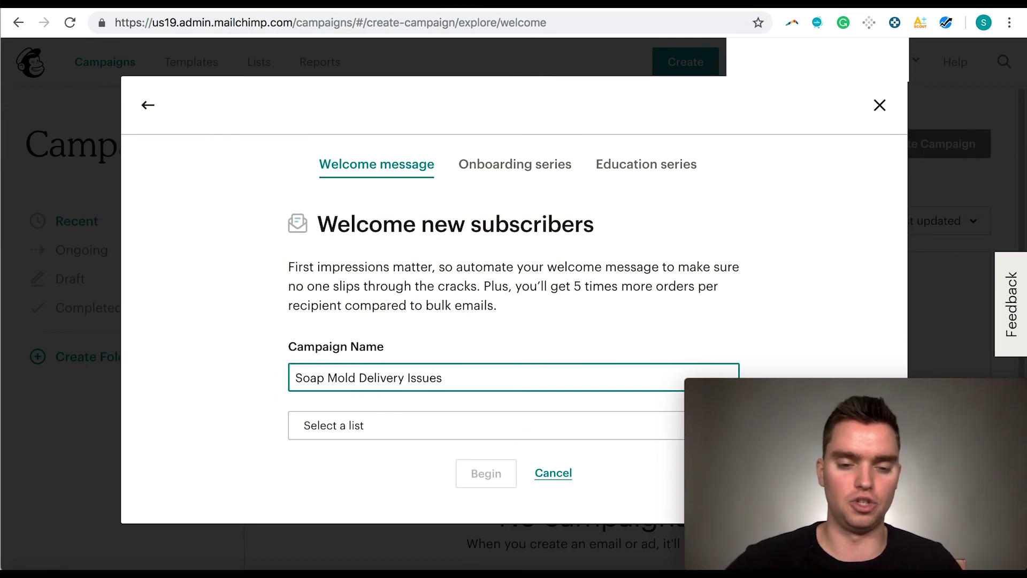
{"action": "left_click", "coordinate": [244, 391]}
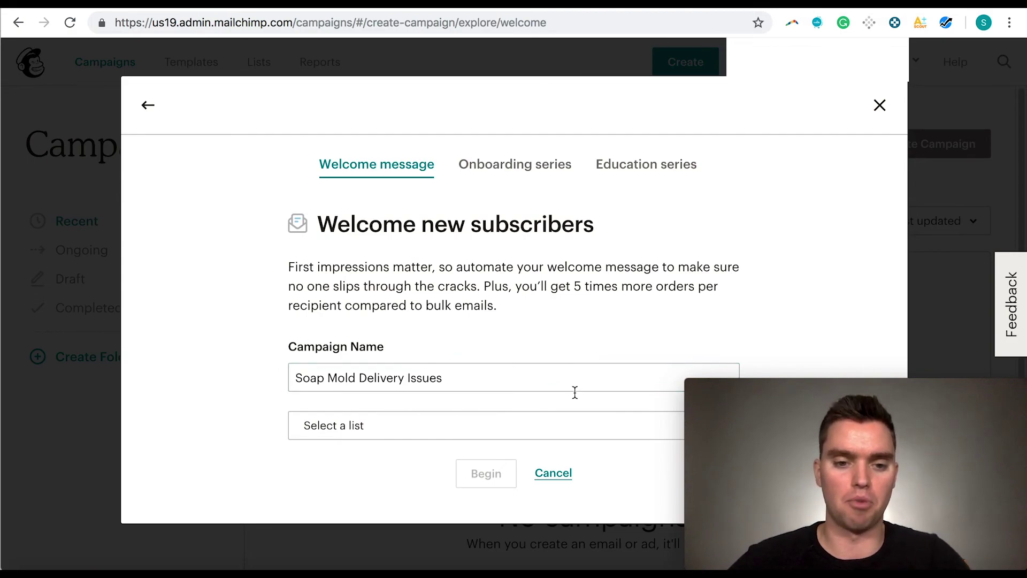
Assign Soap Mold Amazon Promo List to the campaign and begin building it
{"action": "left_click", "coordinate": [394, 431]}
{"action": "left_click", "coordinate": [401, 540]}
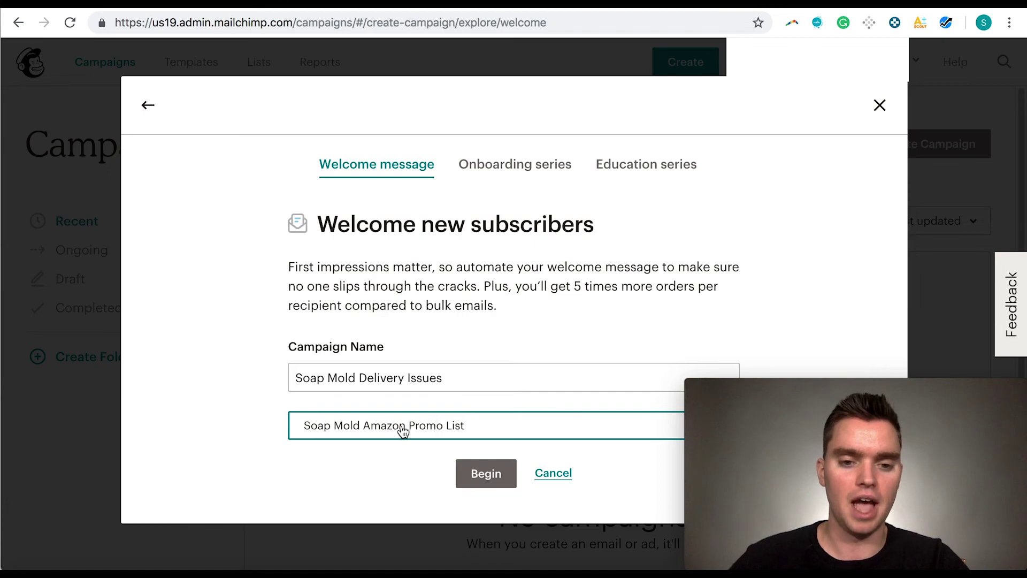
{"action": "left_click", "coordinate": [489, 482]}
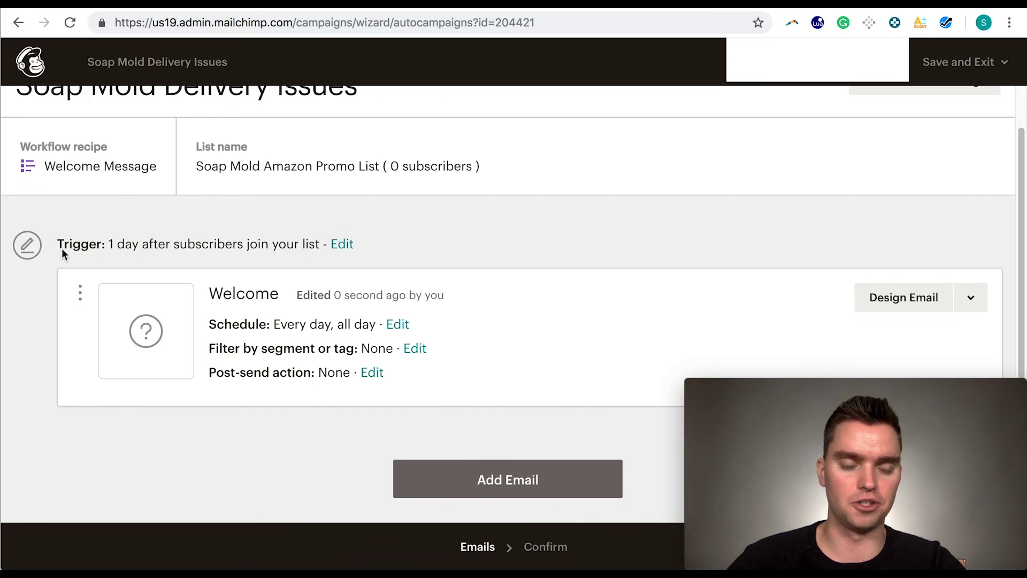
Set the workflow trigger to wait 2 days after signup, include imported subscribers, and update the trigger
{"action": "left_click", "coordinate": [345, 246]}
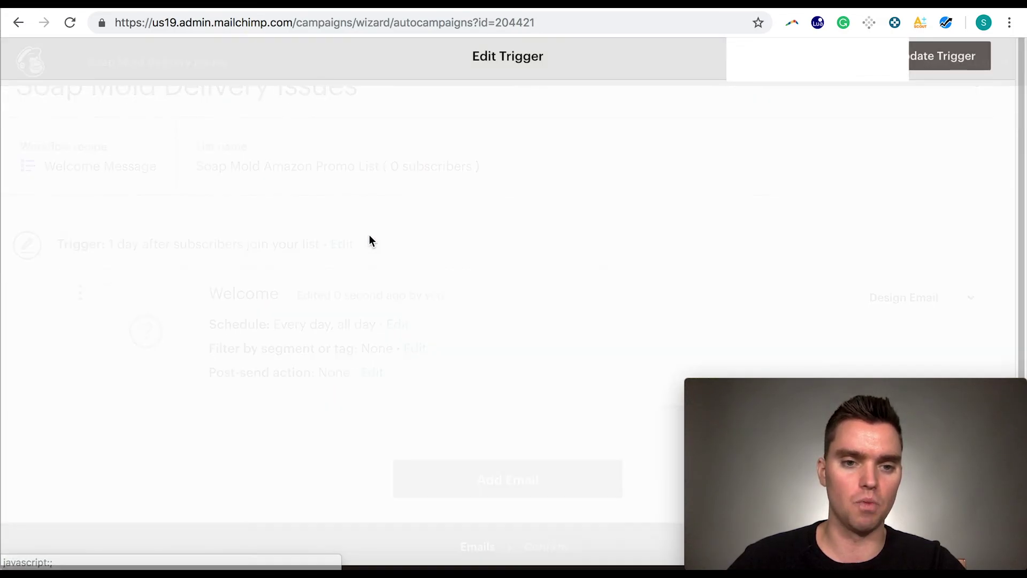
{"action": "left_click", "coordinate": [122, 281]}
{"action": "type", "text": "2"}
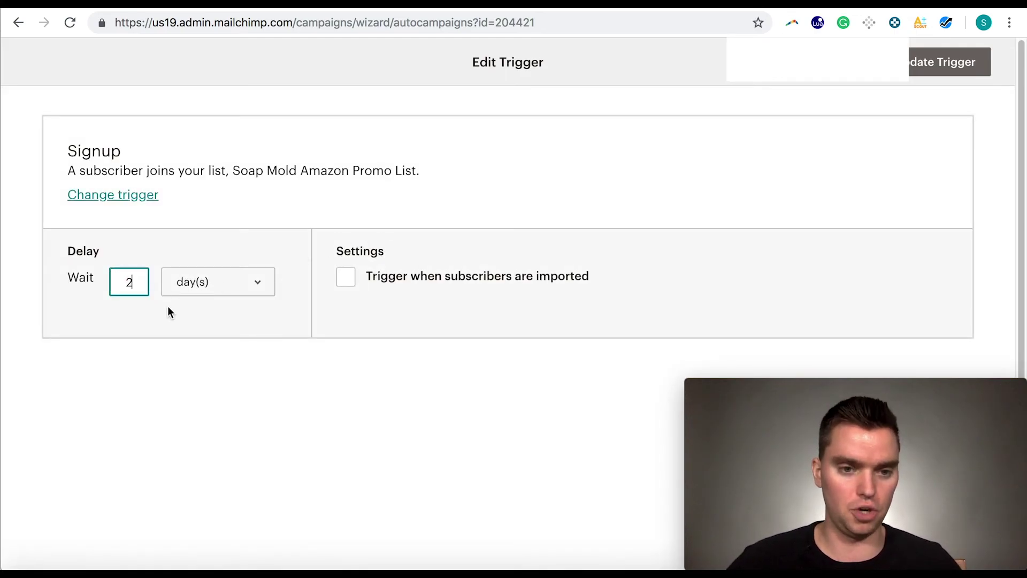
{"action": "left_click", "coordinate": [242, 348]}
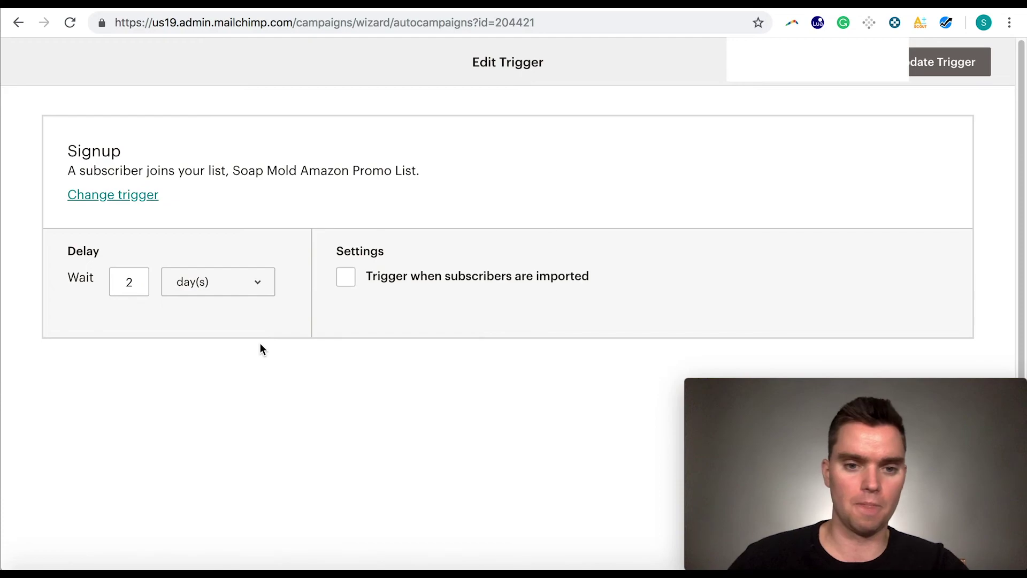
{"action": "left_click", "coordinate": [347, 278]}
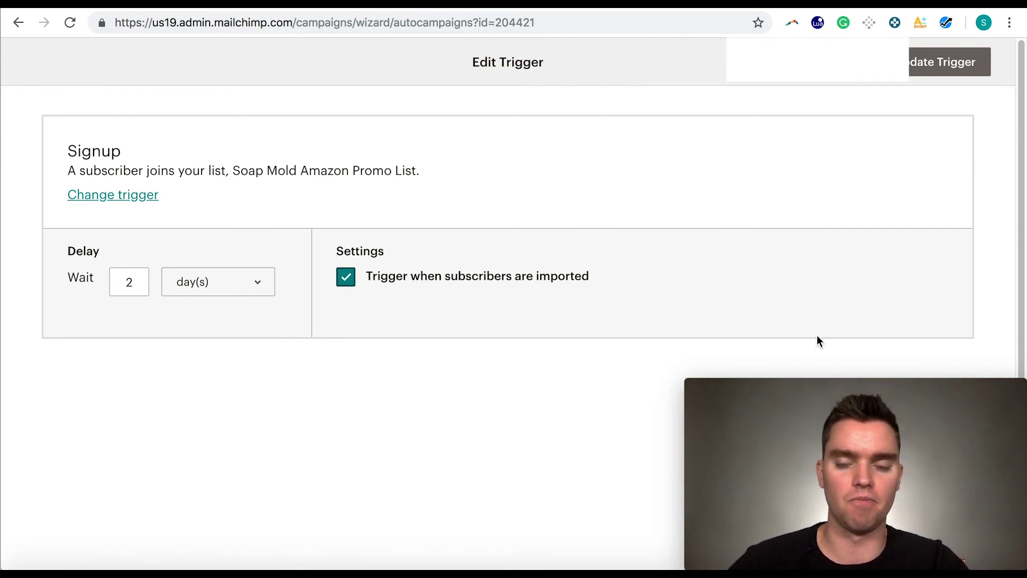
{"action": "left_click", "coordinate": [930, 71]}
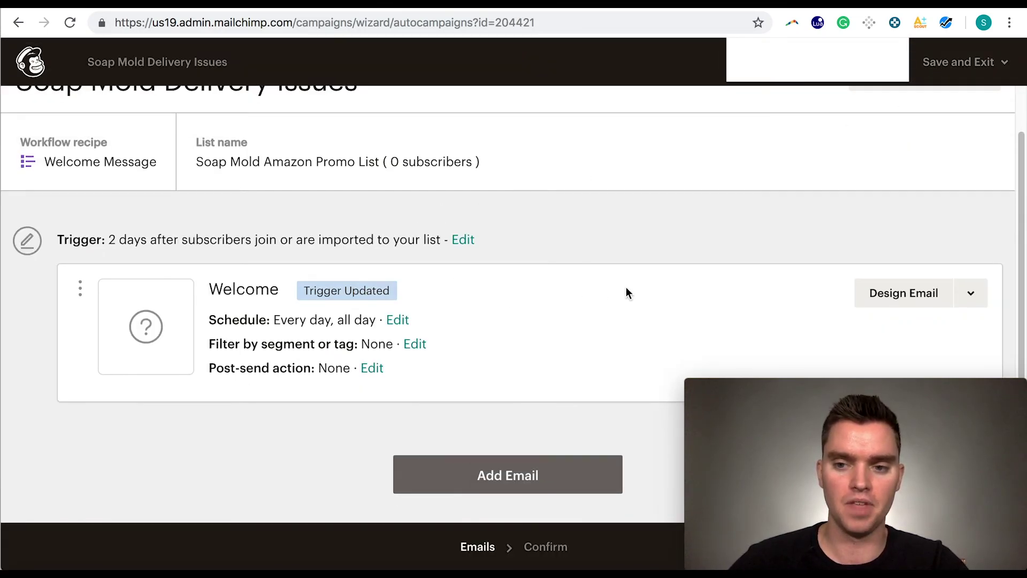
Start designing the welcome email and enter Soap Mold Delivery Issues as both its name and its subject
{"action": "left_click", "coordinate": [891, 297]}
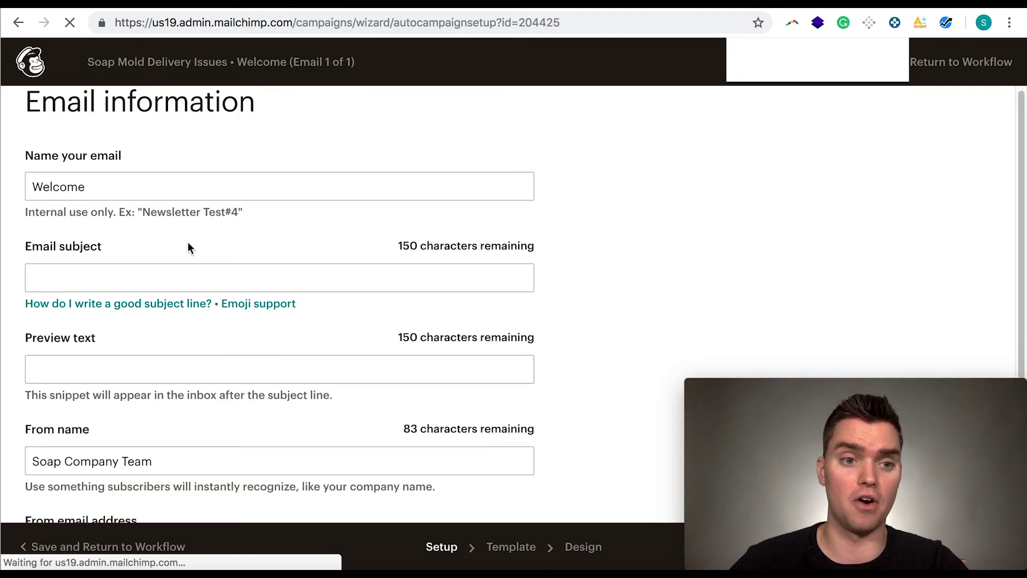
{"action": "left_click_drag", "start_coordinate": [34, 188], "coordinate": [80, 198]}
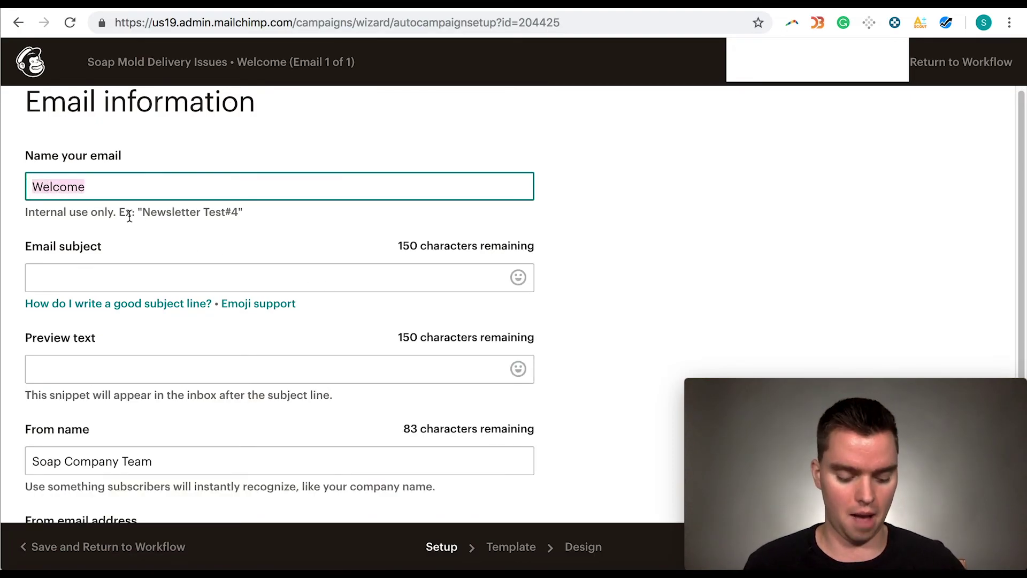
{"action": "type", "text": "Soap Mold Delivery Iss"}
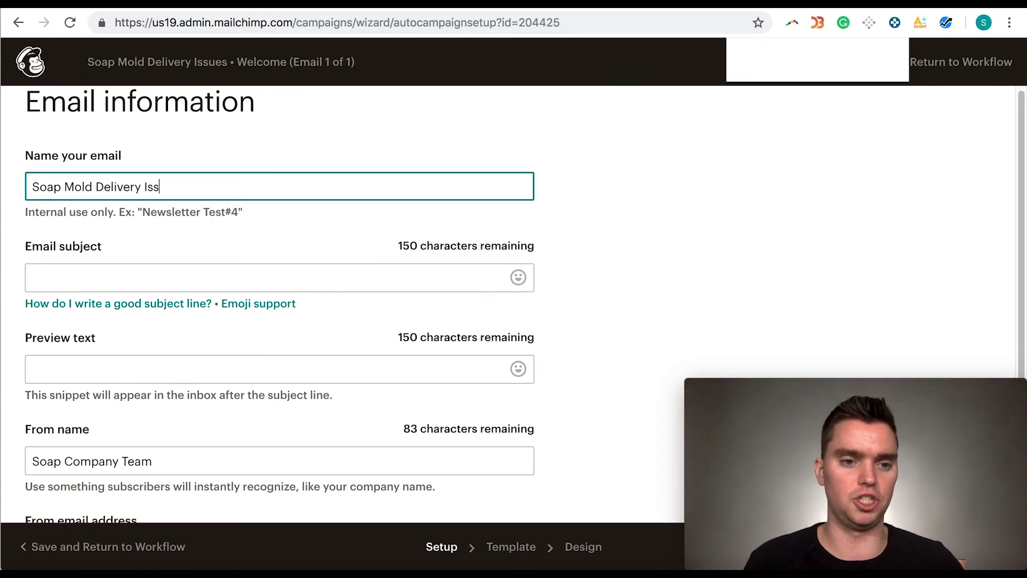
{"action": "left_click", "coordinate": [114, 276]}
{"action": "type", "text": "Soap Mold Delivery Issues"}
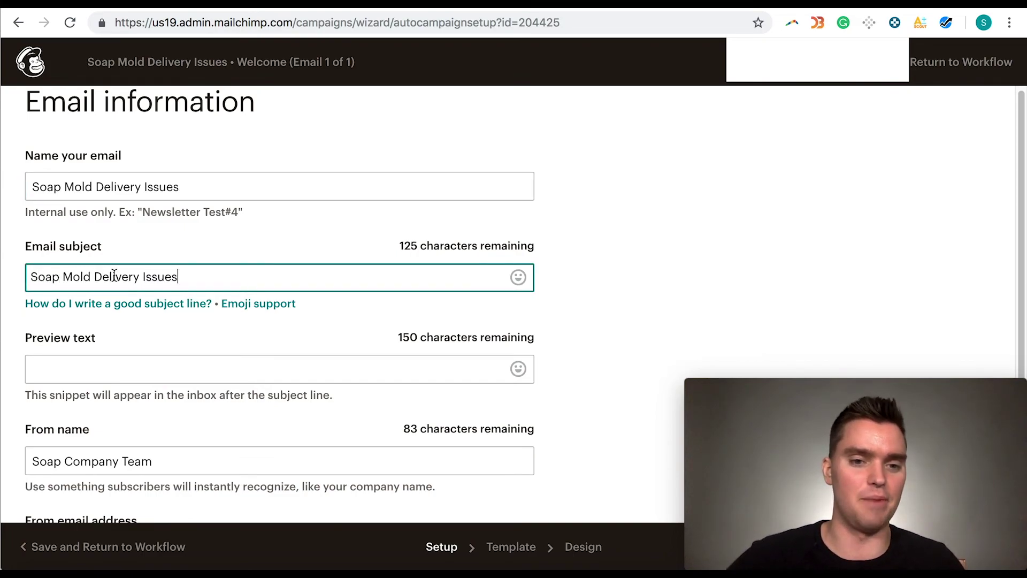
{"action": "left_click", "coordinate": [212, 237]}
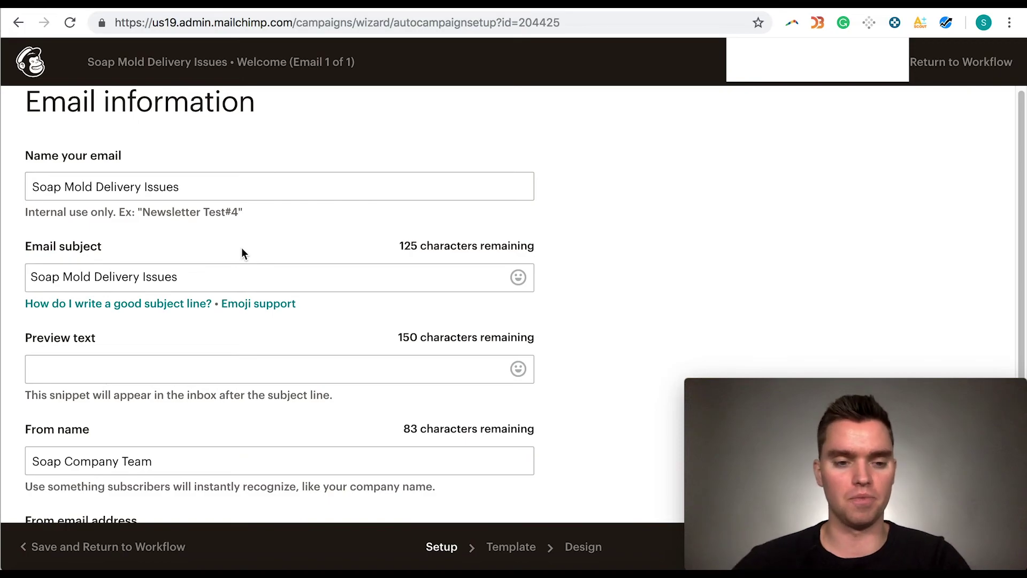
Leave the preview text empty, keep Soap Company Team as the from name, and skip verifying the sender domain
{"action": "scroll", "coordinate": [241, 257], "scroll_direction": "down", "scroll_amount": 2}
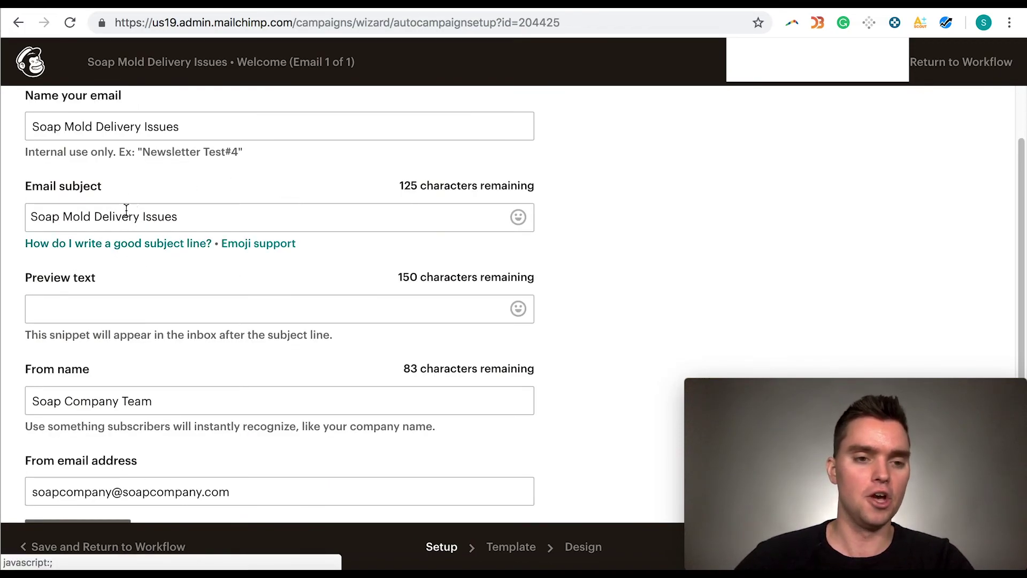
{"action": "left_click", "coordinate": [214, 220]}
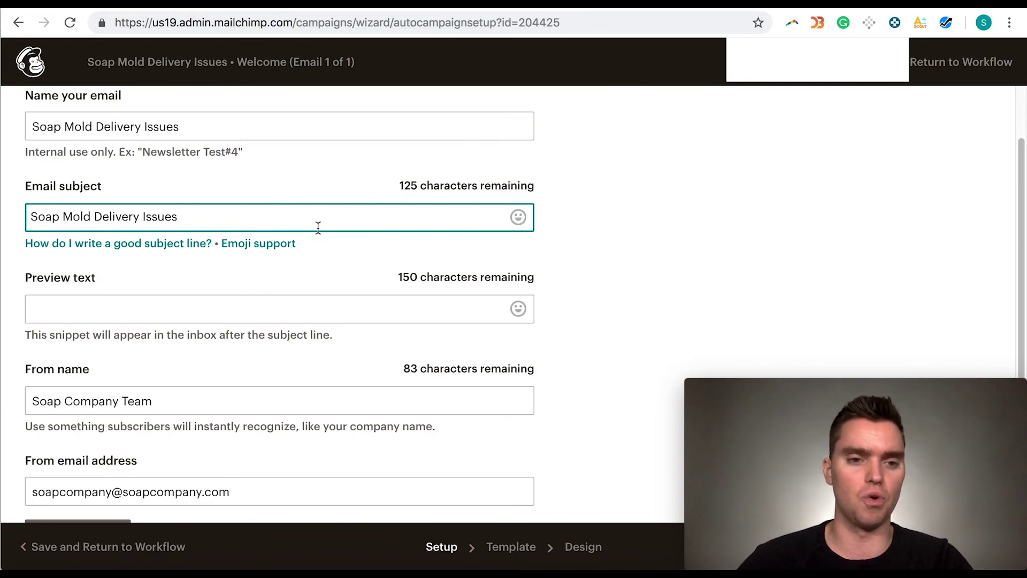
{"action": "scroll", "coordinate": [152, 182], "scroll_direction": "down", "scroll_amount": 1}
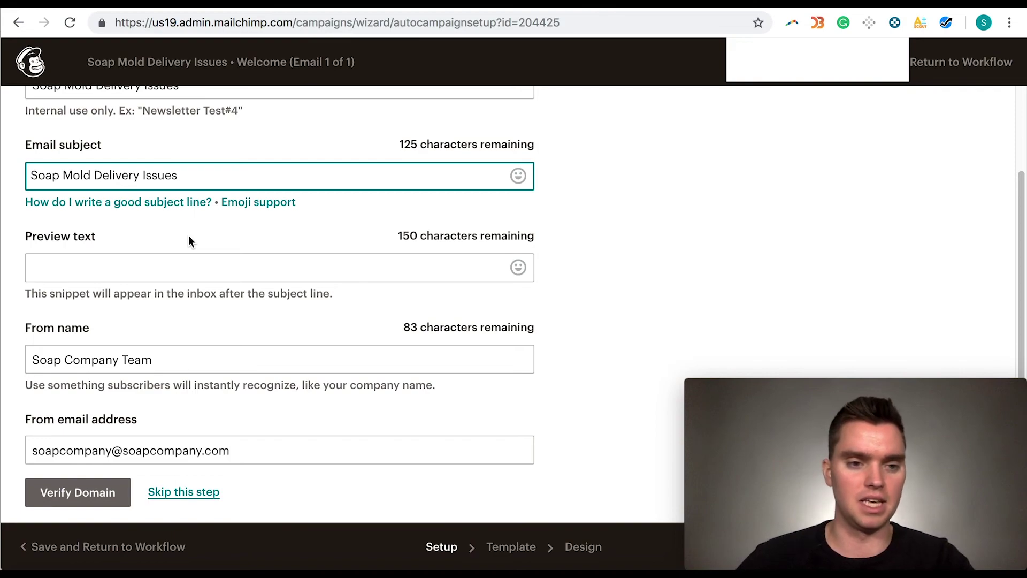
{"action": "scroll", "coordinate": [176, 236], "scroll_direction": "down", "scroll_amount": 1}
{"action": "left_click", "coordinate": [109, 250]}
{"action": "left_click", "coordinate": [193, 347]}
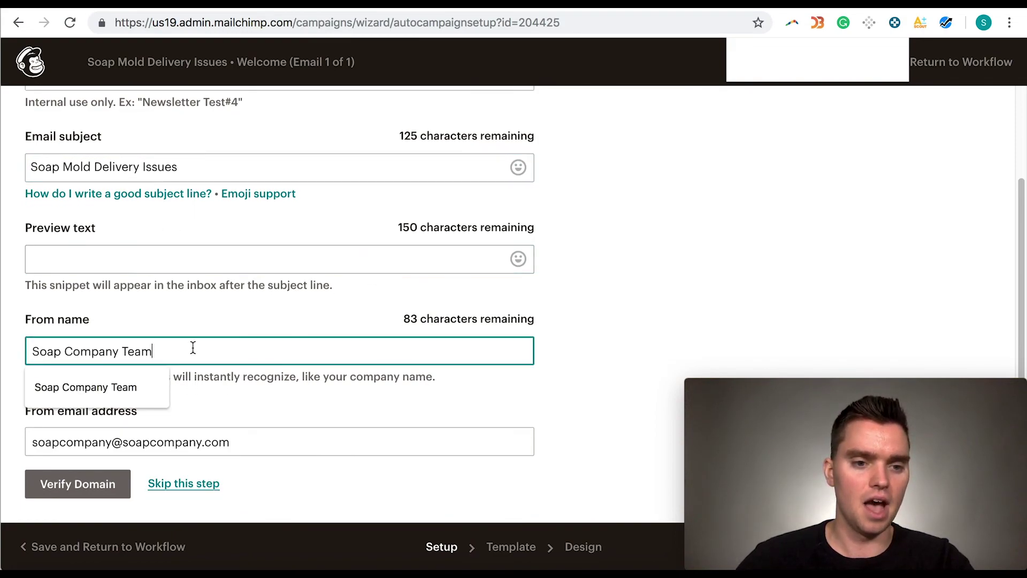
{"action": "left_click", "coordinate": [137, 304]}
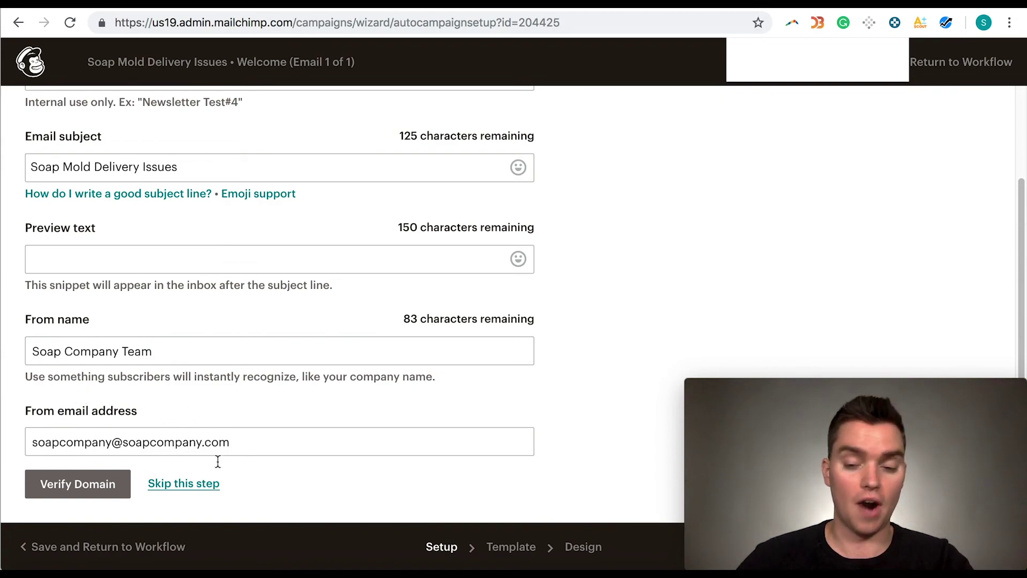
{"action": "left_click", "coordinate": [199, 485]}
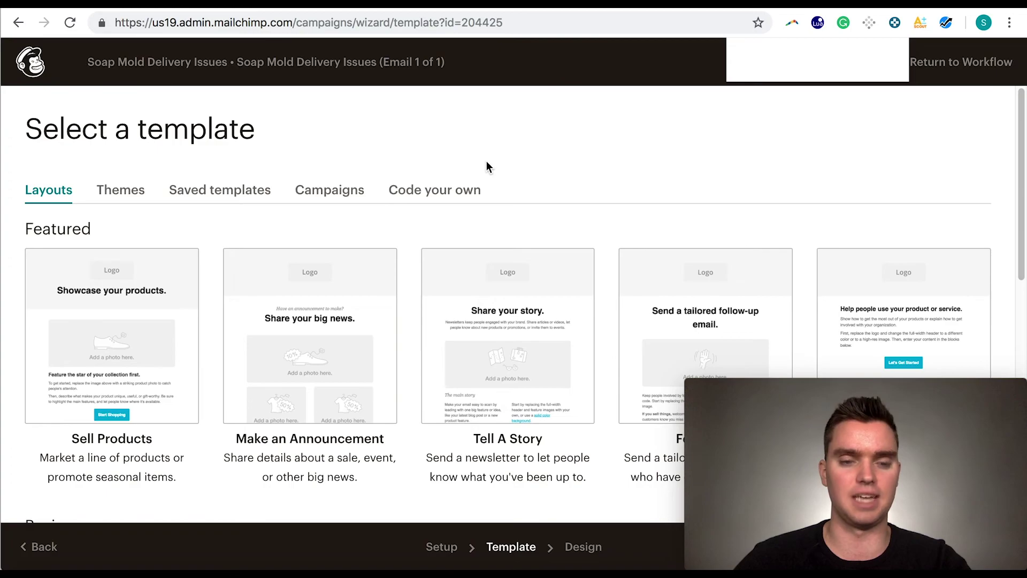
Choose the basic text-only layout as the template and delete the email's heading and footer content blocks
{"action": "scroll", "coordinate": [486, 166], "scroll_direction": "down", "scroll_amount": 10}
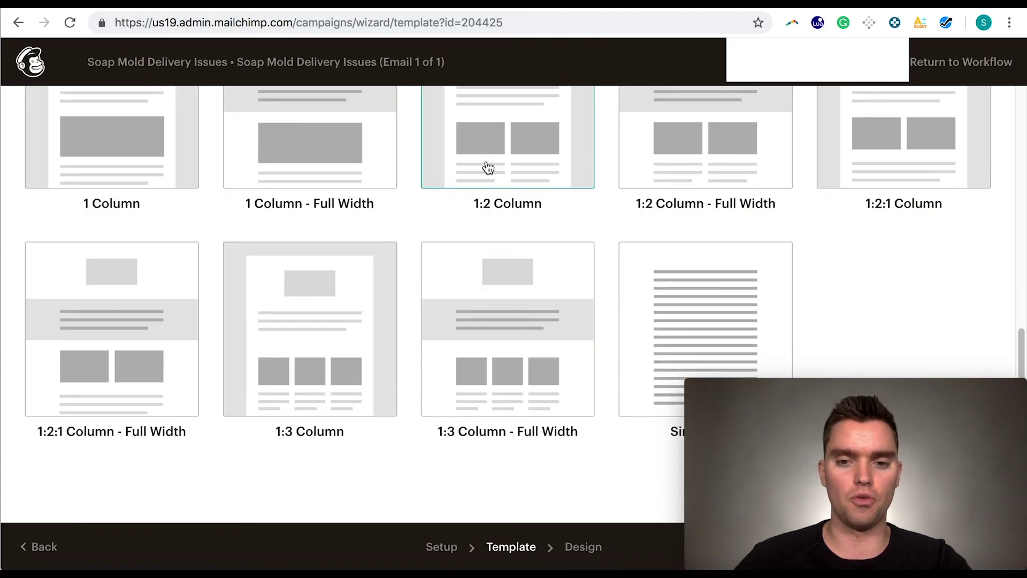
{"action": "left_click", "coordinate": [685, 290]}
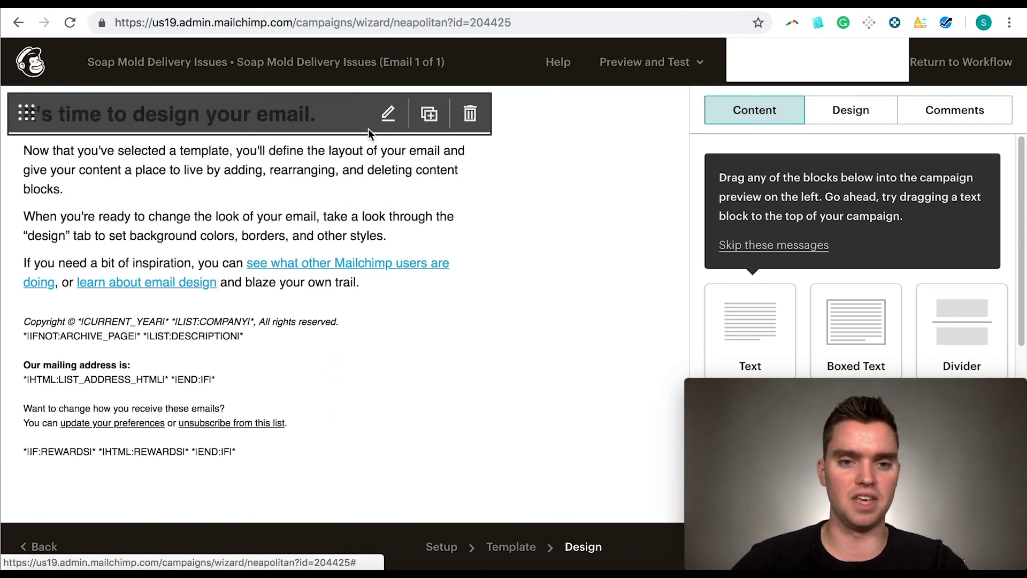
{"action": "left_click", "coordinate": [471, 117]}
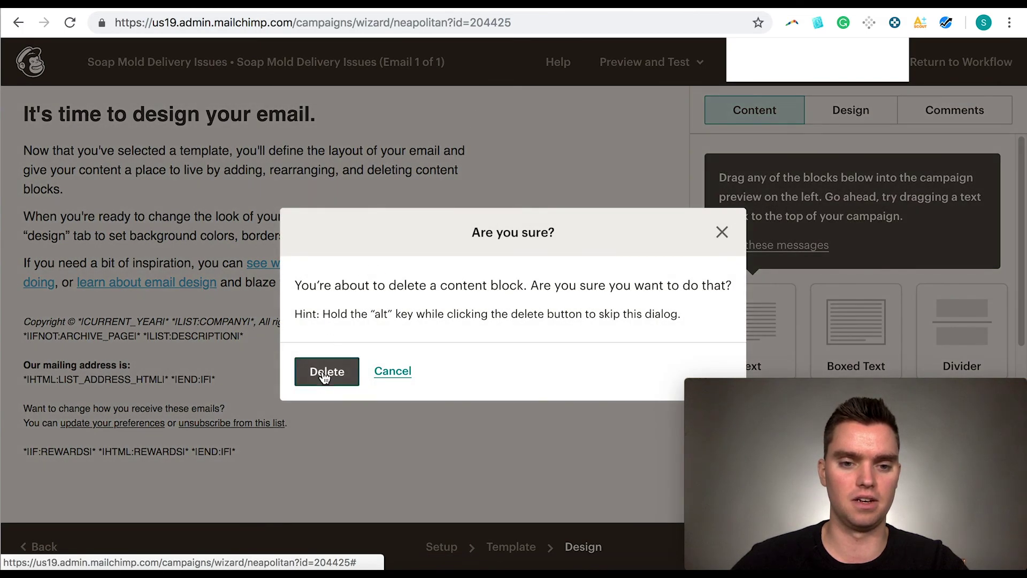
{"action": "left_click", "coordinate": [326, 372]}
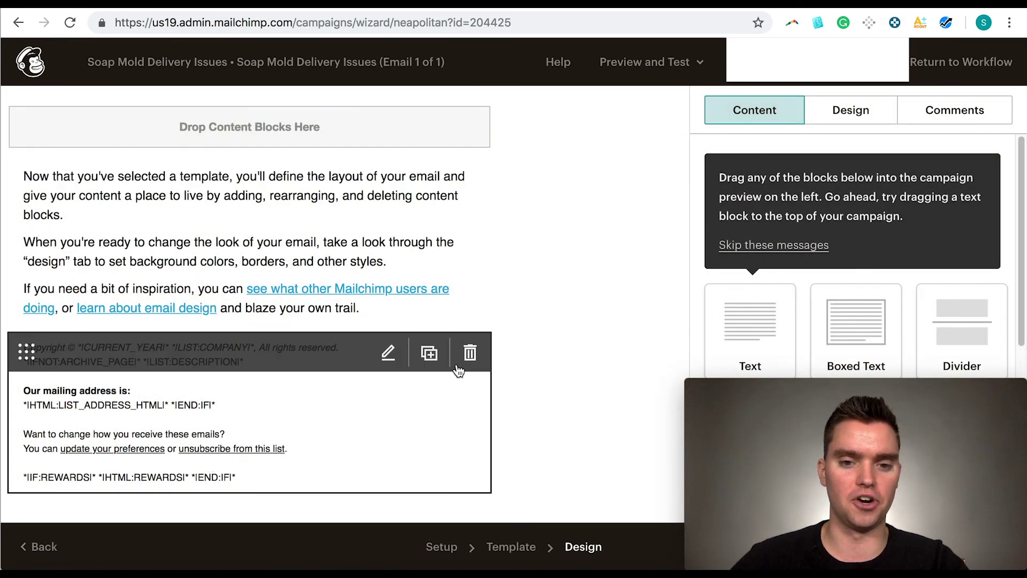
{"action": "left_click", "coordinate": [465, 355]}
{"action": "left_click", "coordinate": [340, 373]}
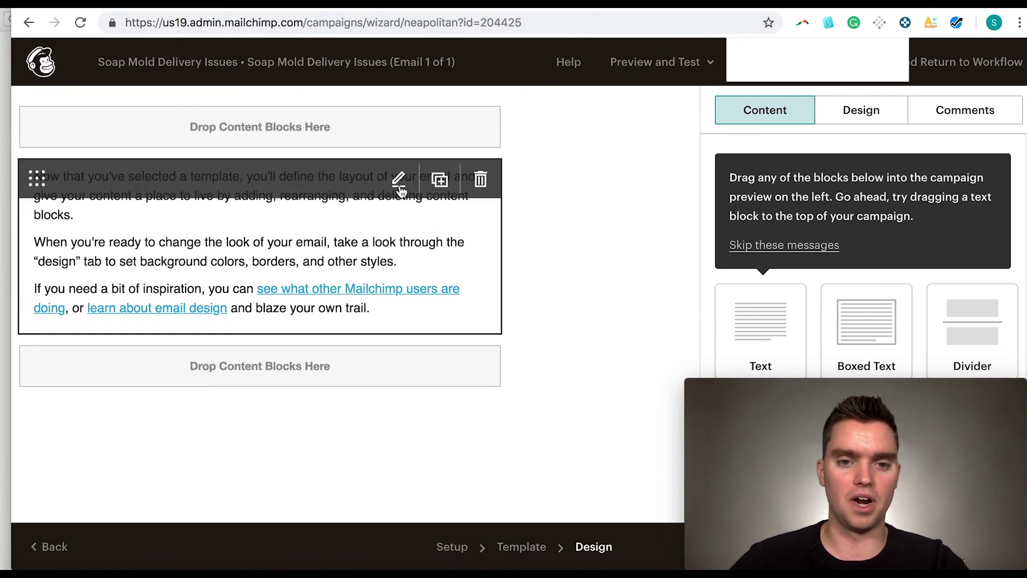
Open the remaining text block for editing and clear all of its placeholder text
{"action": "left_click", "coordinate": [399, 179]}
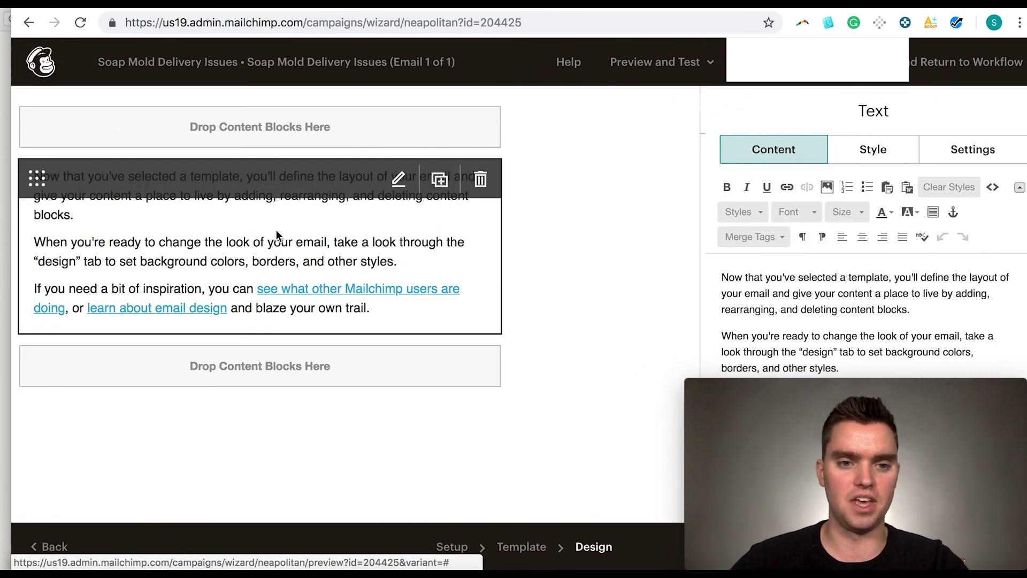
{"action": "left_click", "coordinate": [842, 360]}
{"action": "left_click", "coordinate": [717, 271], "text": "shift"}
{"action": "type", "text": "N"}
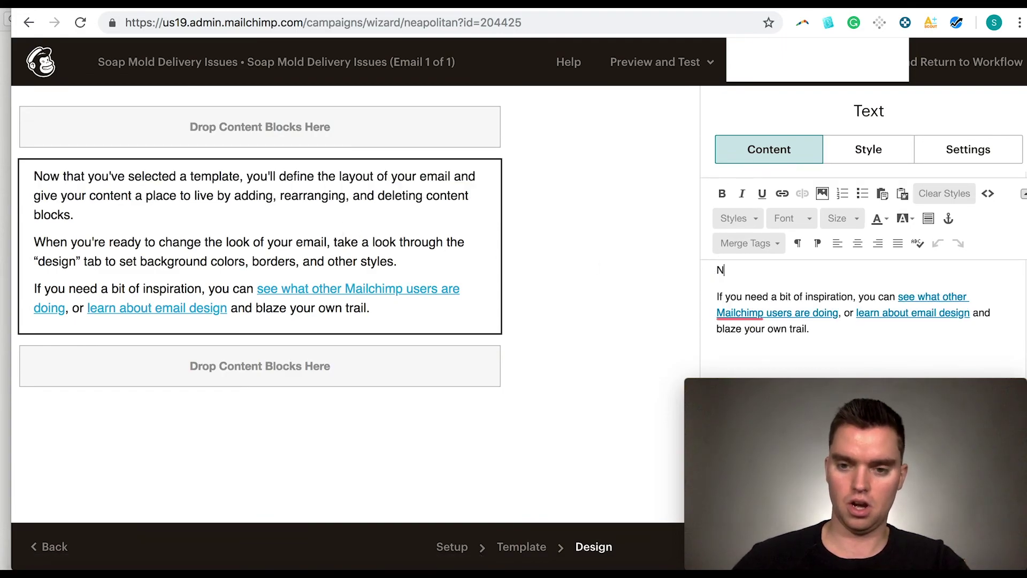
{"action": "left_click_drag", "start_coordinate": [746, 339], "coordinate": [716, 305]}
{"action": "key", "text": "BackSpace"}
{"action": "key", "text": "BackSpace"}
{"action": "key", "text": "BackSpace"}
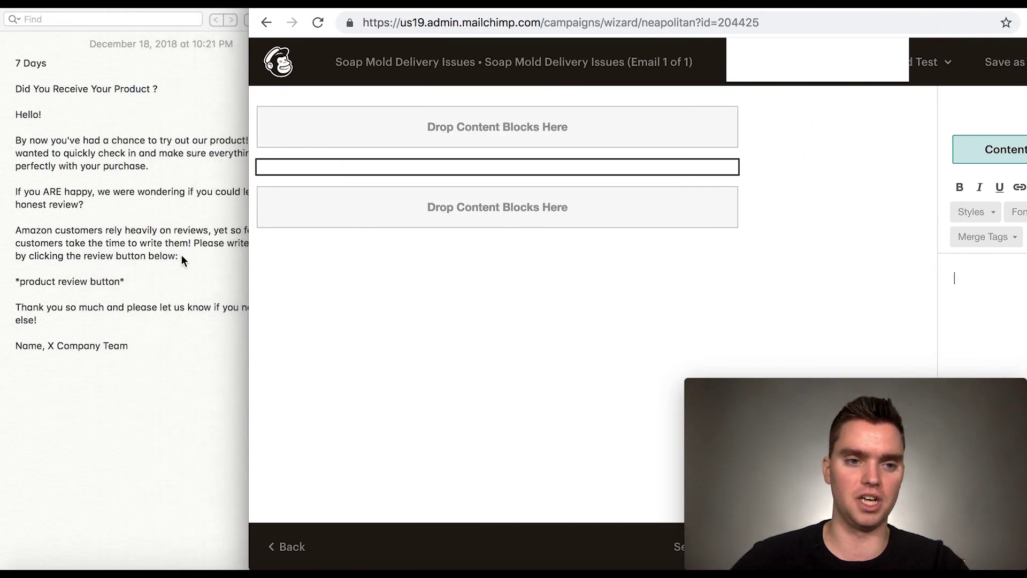
Switch to the Notes app and copy the 2 Days delivery-issues message from "Hello!" through the "Name, X Company Team" sign-off
{"action": "left_click", "coordinate": [140, 274]}
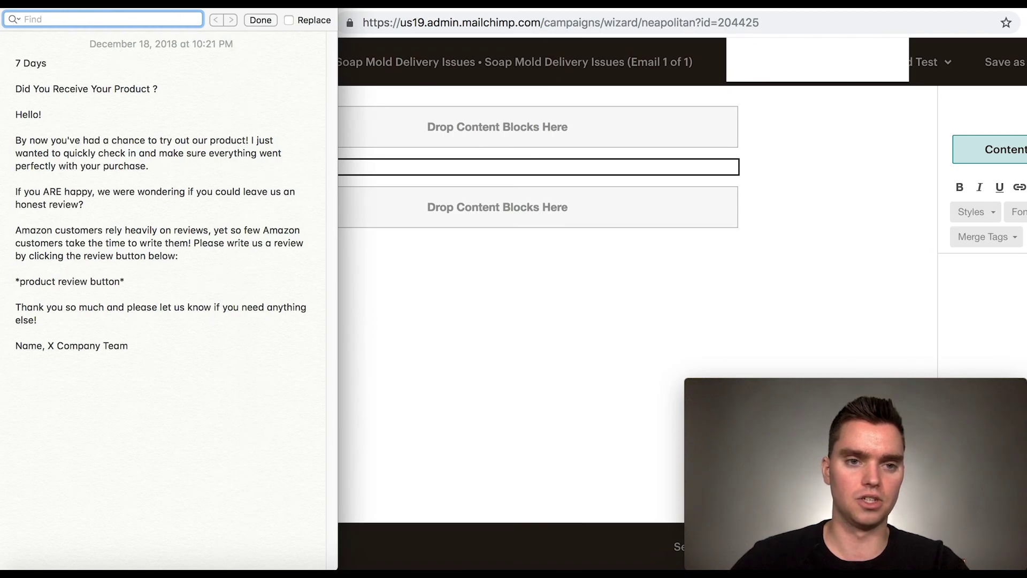
{"action": "left_click_drag", "start_coordinate": [215, 9], "coordinate": [264, 9]}
{"action": "left_click", "coordinate": [3, 34]}
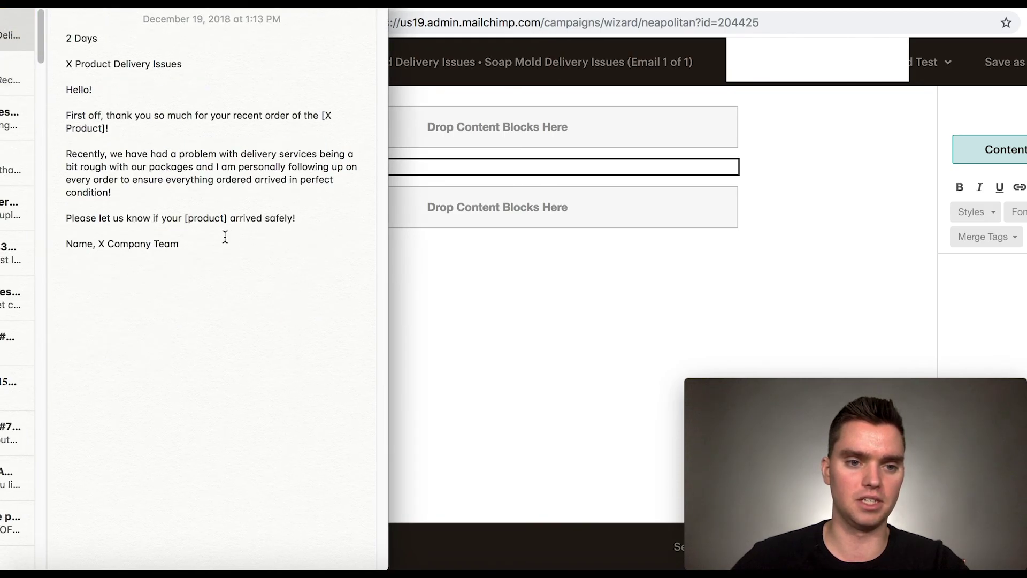
{"action": "mouse_move", "coordinate": [199, 247]}
{"action": "left_mouse_down"}
{"action": "mouse_move", "coordinate": [88, 224]}
{"action": "mouse_move", "coordinate": [62, 131]}
{"action": "mouse_move", "coordinate": [63, 34]}
{"action": "mouse_move", "coordinate": [65, 62]}
{"action": "mouse_move", "coordinate": [177, 184]}
{"action": "mouse_move", "coordinate": [189, 250]}
{"action": "left_mouse_up"}
{"action": "left_click", "coordinate": [105, 106]}
{"action": "right_click", "coordinate": [96, 161]}
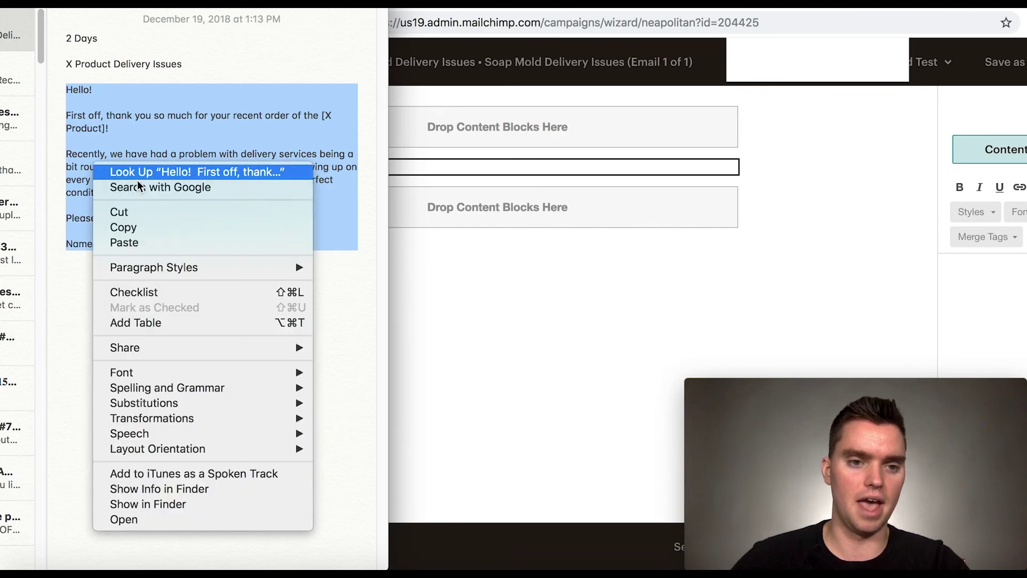
{"action": "left_click", "coordinate": [162, 223]}
Return to Mailchimp in the browser and paste the copied message into the email's empty text block
{"action": "left_click", "coordinate": [640, 260]}
{"action": "left_click_drag", "start_coordinate": [883, 7], "coordinate": [635, 8]}
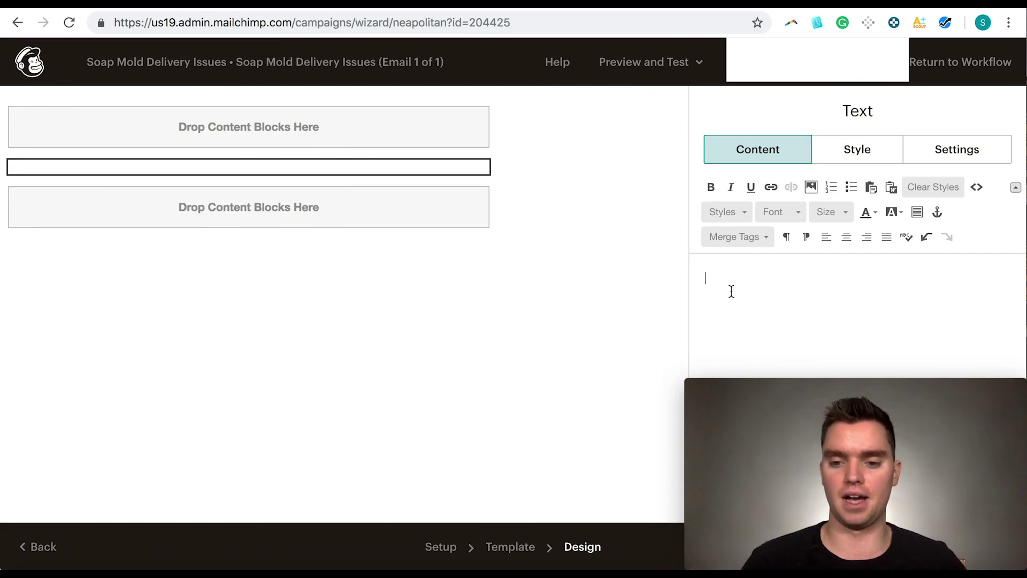
{"action": "key", "text": "super+v"}
{"action": "scroll", "coordinate": [771, 294], "scroll_direction": "down", "scroll_amount": 3}
{"action": "scroll", "coordinate": [773, 298], "scroll_direction": "up", "scroll_amount": 3}
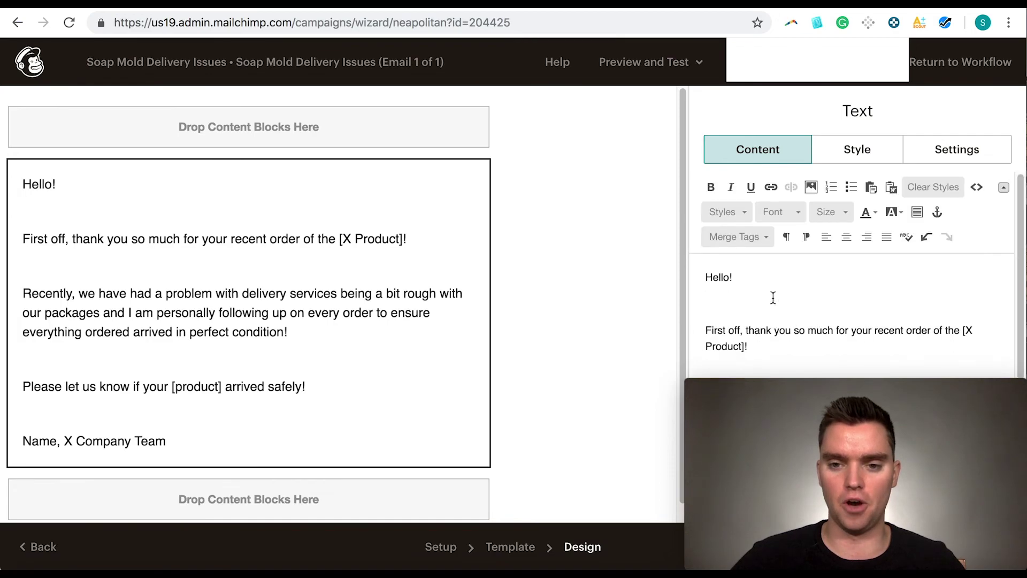
Remove the extra blank lines between all paragraphs of the pasted message, from the greeting through the sign-off
{"action": "left_click", "coordinate": [711, 319]}
{"action": "key", "text": "BackSpace"}
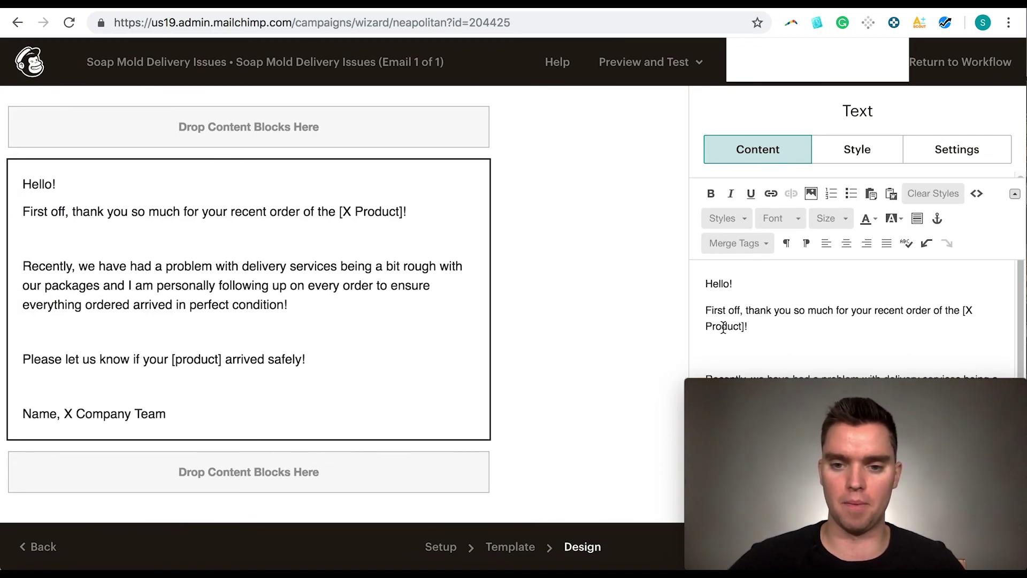
{"action": "left_click", "coordinate": [717, 366]}
{"action": "key", "text": "BackSpace"}
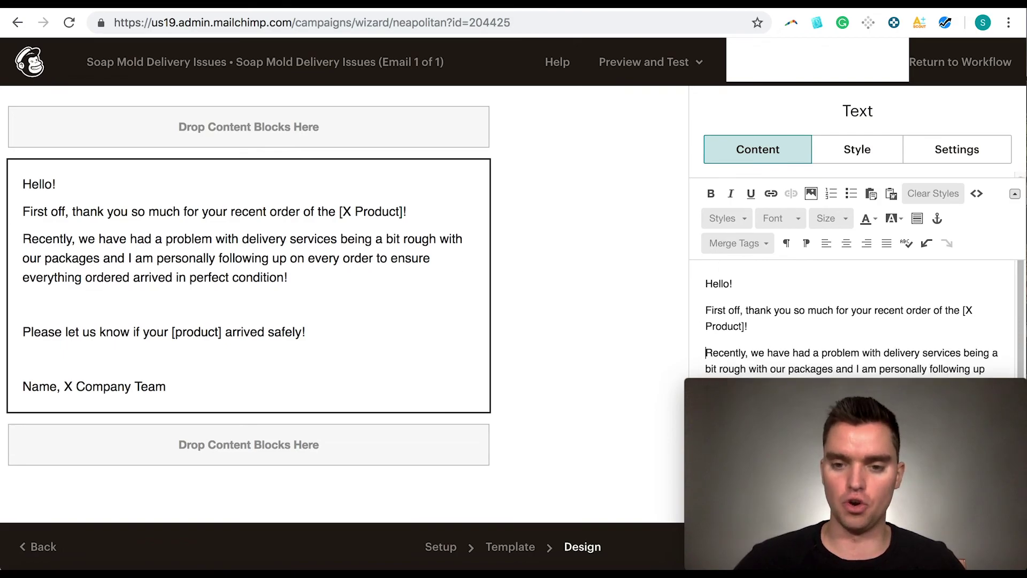
{"action": "left_click_drag", "start_coordinate": [895, 385], "coordinate": [573, 399]}
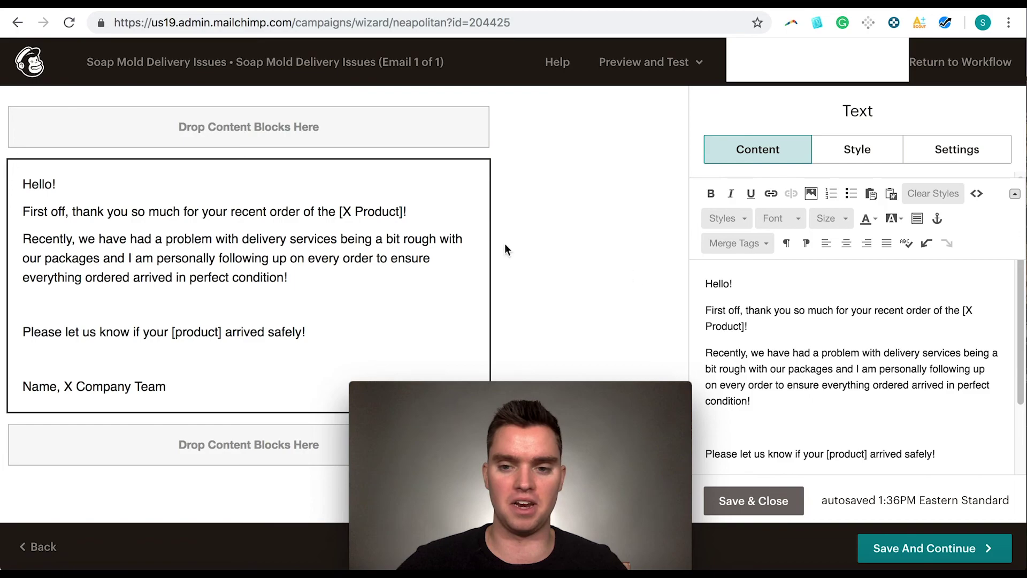
{"action": "scroll", "coordinate": [781, 385], "scroll_direction": "down", "scroll_amount": 1}
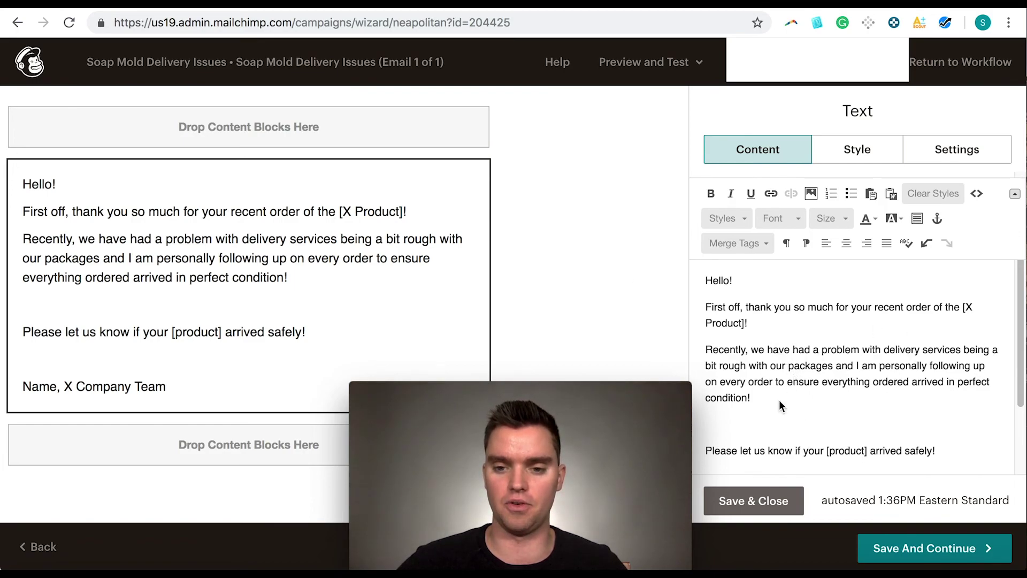
{"action": "left_click", "coordinate": [707, 449]}
{"action": "key", "text": "BackSpace"}
{"action": "scroll", "coordinate": [740, 429], "scroll_direction": "down", "scroll_amount": 1}
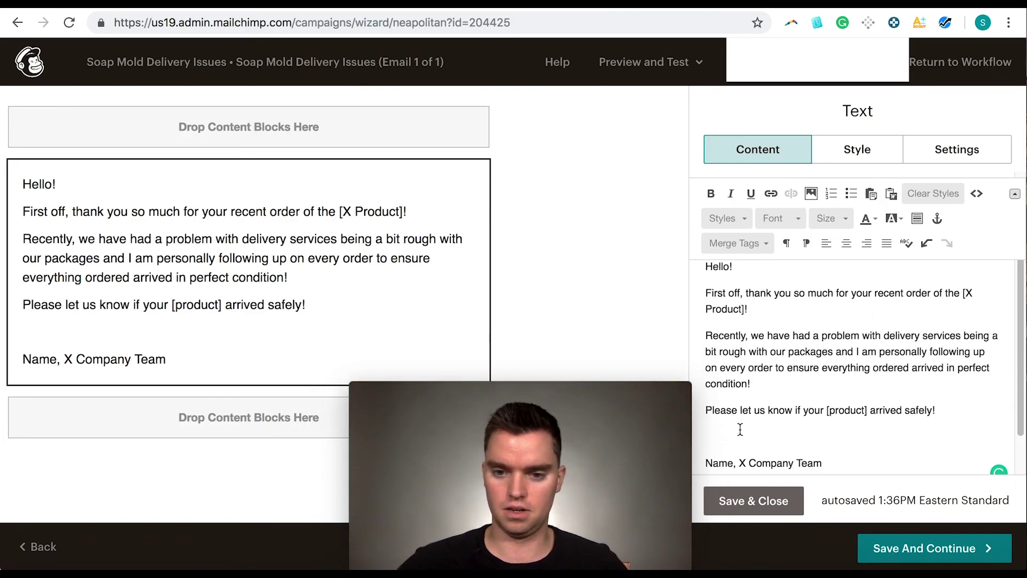
{"action": "left_click", "coordinate": [707, 468]}
{"action": "key", "text": "BackSpace"}
{"action": "scroll", "coordinate": [756, 435], "scroll_direction": "down", "scroll_amount": 1}
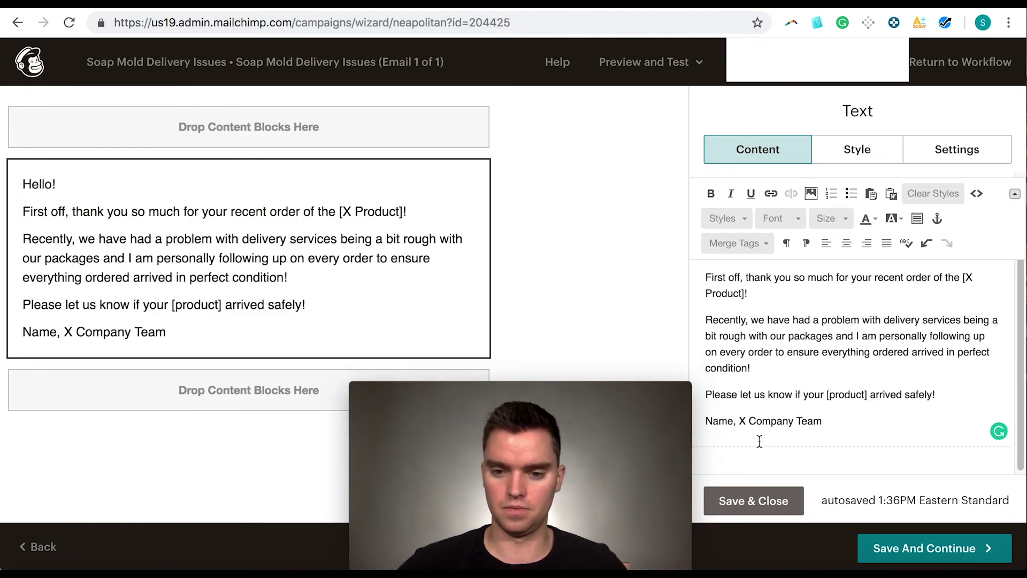
Save and close the text block, save the email design, and continue the workflow to its confirmation page
{"action": "scroll", "coordinate": [785, 396], "scroll_direction": "up", "scroll_amount": 1}
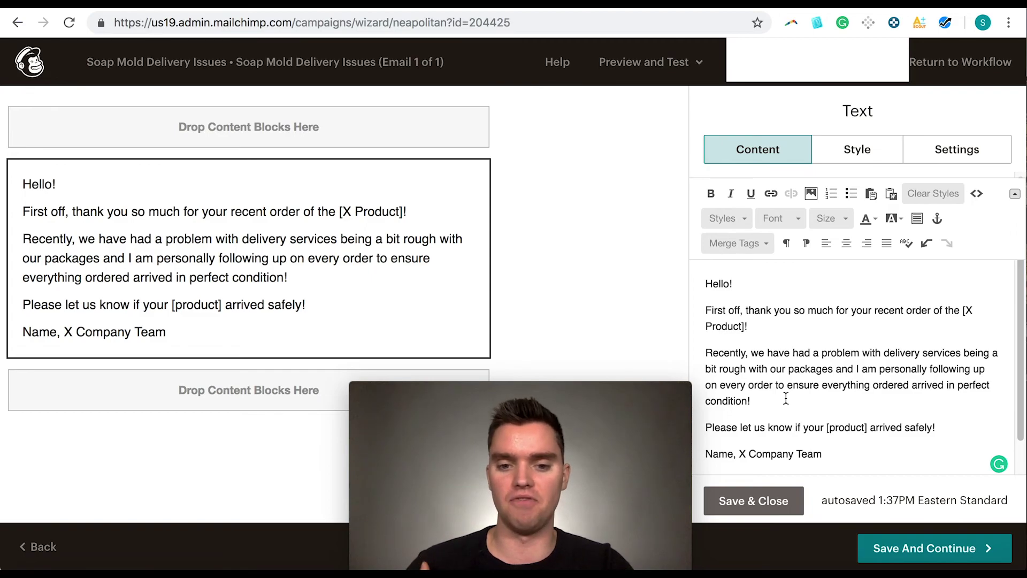
{"action": "scroll", "coordinate": [783, 395], "scroll_direction": "down", "scroll_amount": 1}
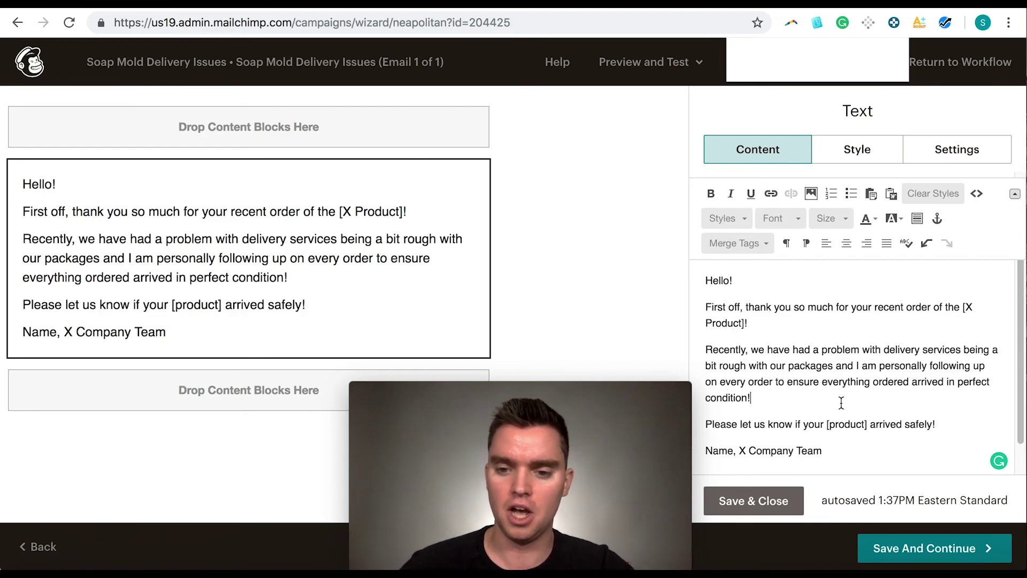
{"action": "left_click", "coordinate": [867, 426]}
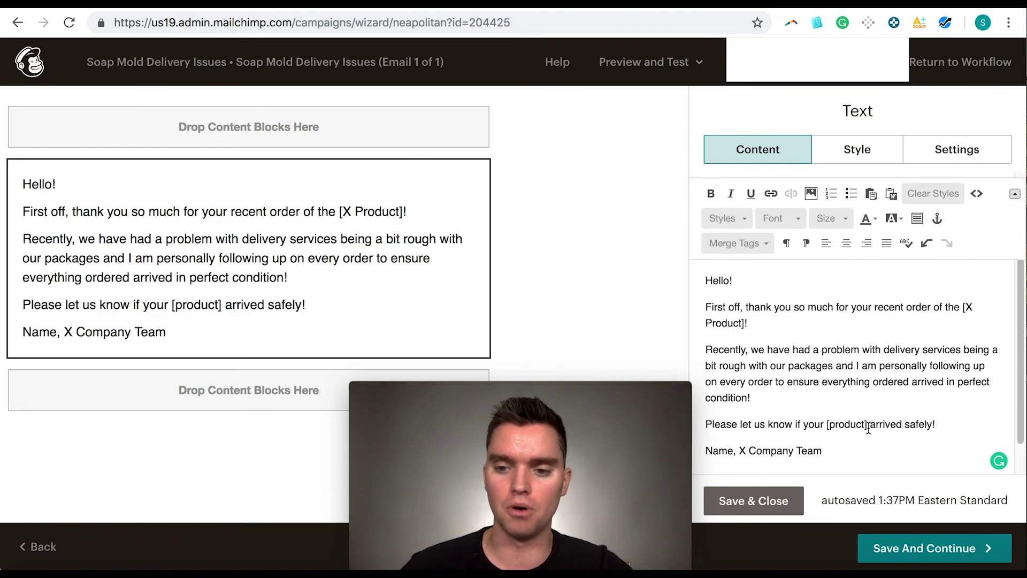
{"action": "scroll", "coordinate": [792, 431], "scroll_direction": "down", "scroll_amount": 1}
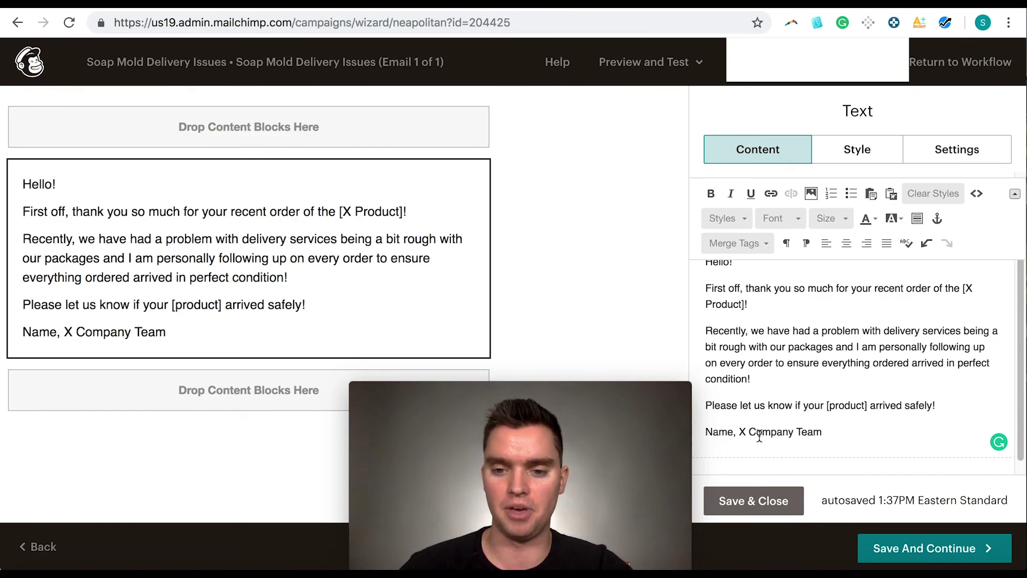
{"action": "left_click", "coordinate": [761, 506]}
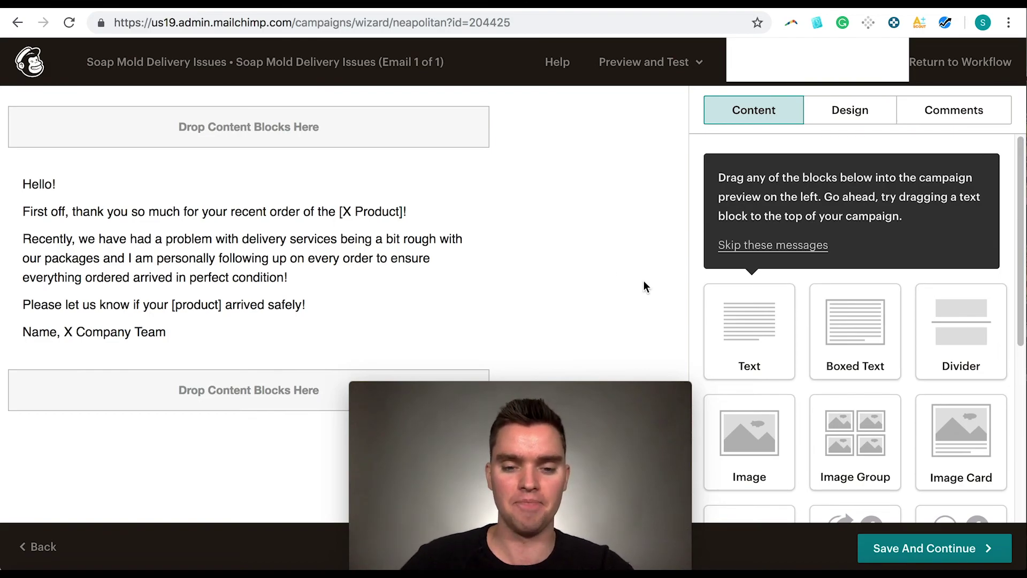
{"action": "left_click", "coordinate": [936, 551]}
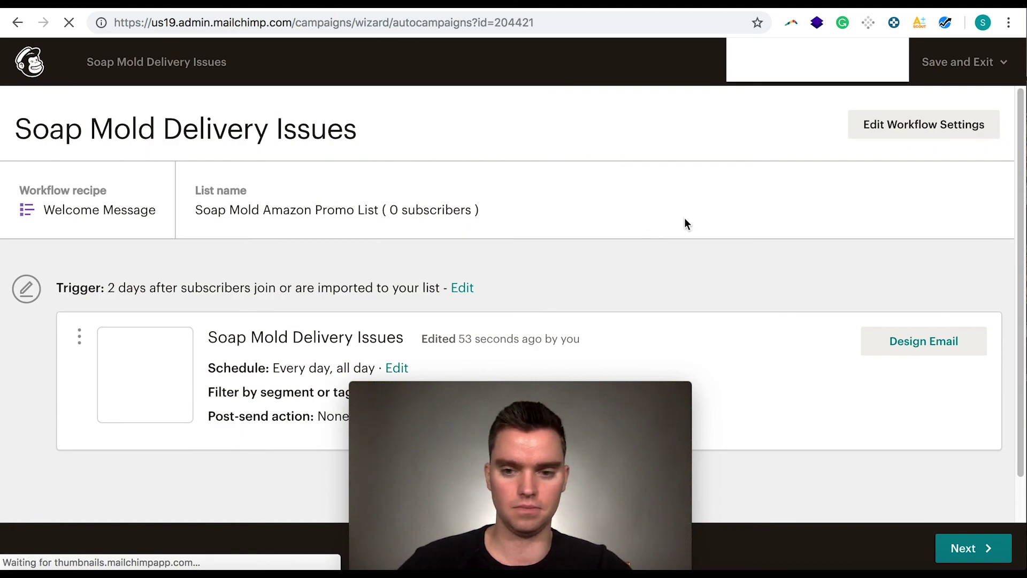
{"action": "scroll", "coordinate": [670, 270], "scroll_direction": "down", "scroll_amount": 2}
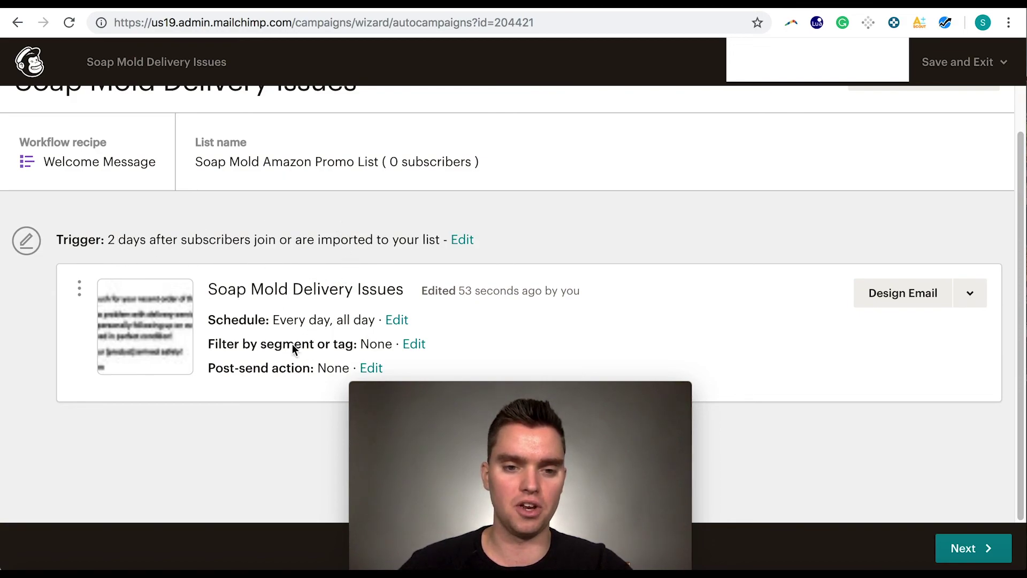
{"action": "left_click", "coordinate": [985, 549]}
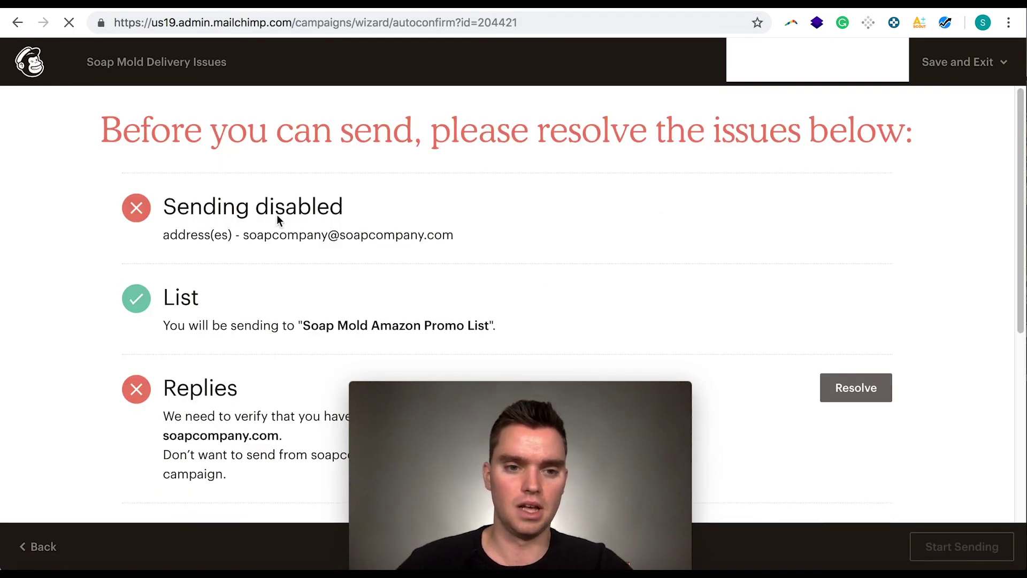
Examine the pre-send checklist for the sending address, list, replies, tracking and email entries
{"action": "scroll", "coordinate": [299, 218], "scroll_direction": "down", "scroll_amount": 3}
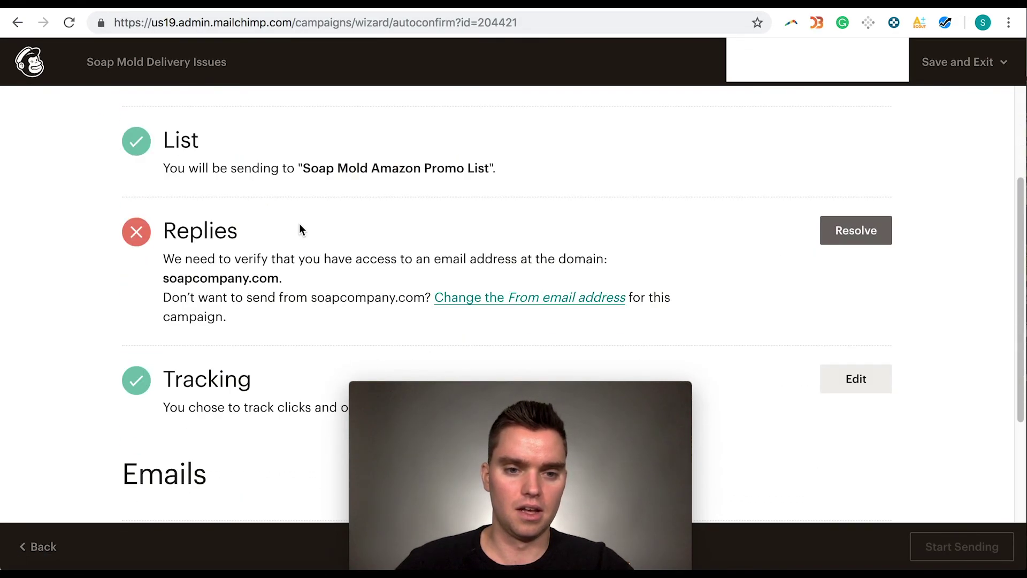
{"action": "scroll", "coordinate": [321, 227], "scroll_direction": "down", "scroll_amount": 4}
{"action": "scroll", "coordinate": [423, 278], "scroll_direction": "up", "scroll_amount": 3}
{"action": "scroll", "coordinate": [446, 297], "scroll_direction": "down", "scroll_amount": 3}
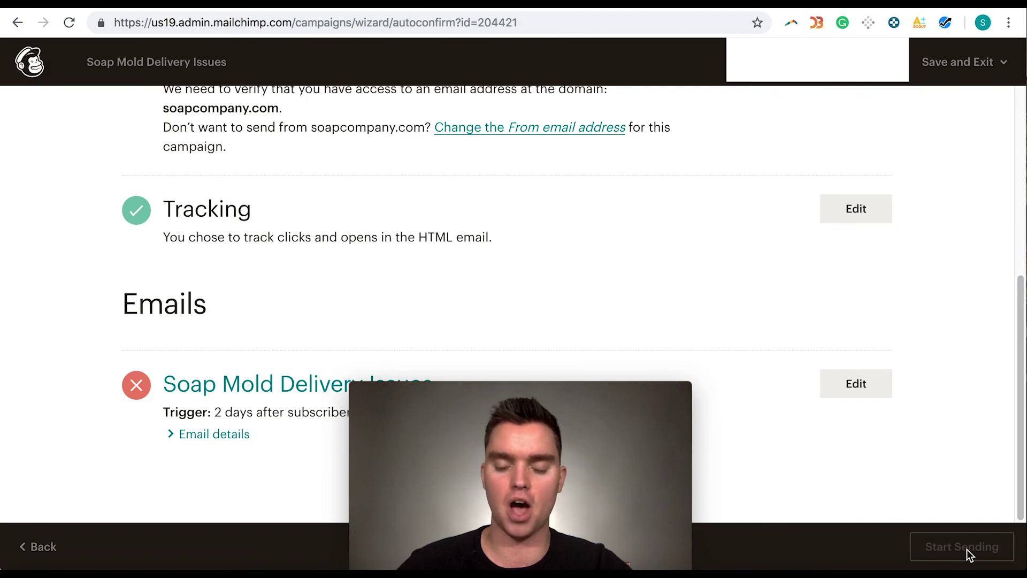
{"action": "scroll", "coordinate": [470, 317], "scroll_direction": "up", "scroll_amount": 3}
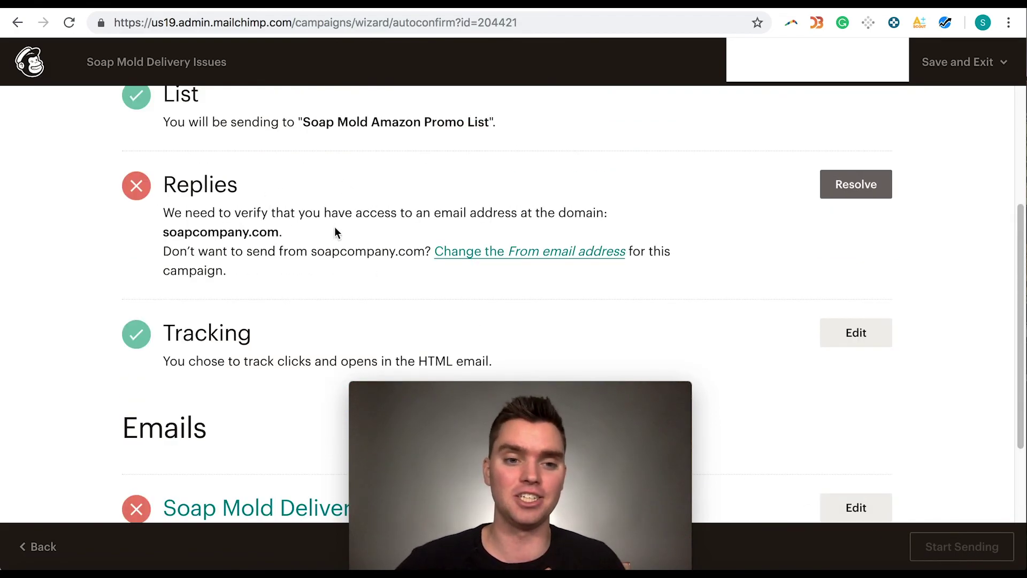
{"action": "scroll", "coordinate": [339, 227], "scroll_direction": "up", "scroll_amount": 2}
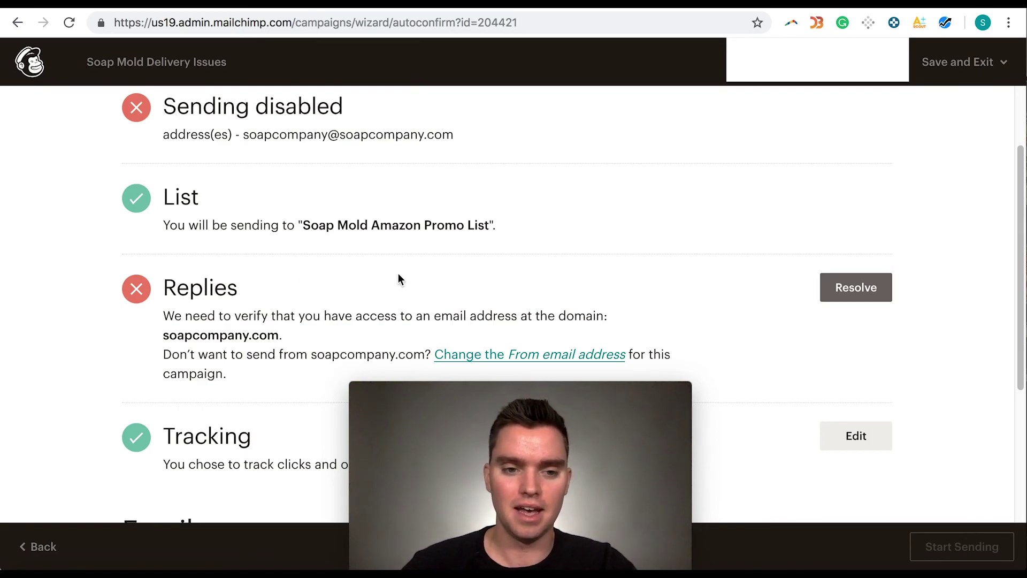
{"action": "scroll", "coordinate": [399, 278], "scroll_direction": "down", "scroll_amount": 5}
{"action": "scroll", "coordinate": [363, 188], "scroll_direction": "up", "scroll_amount": 1}
{"action": "scroll", "coordinate": [363, 189], "scroll_direction": "up", "scroll_amount": 5}
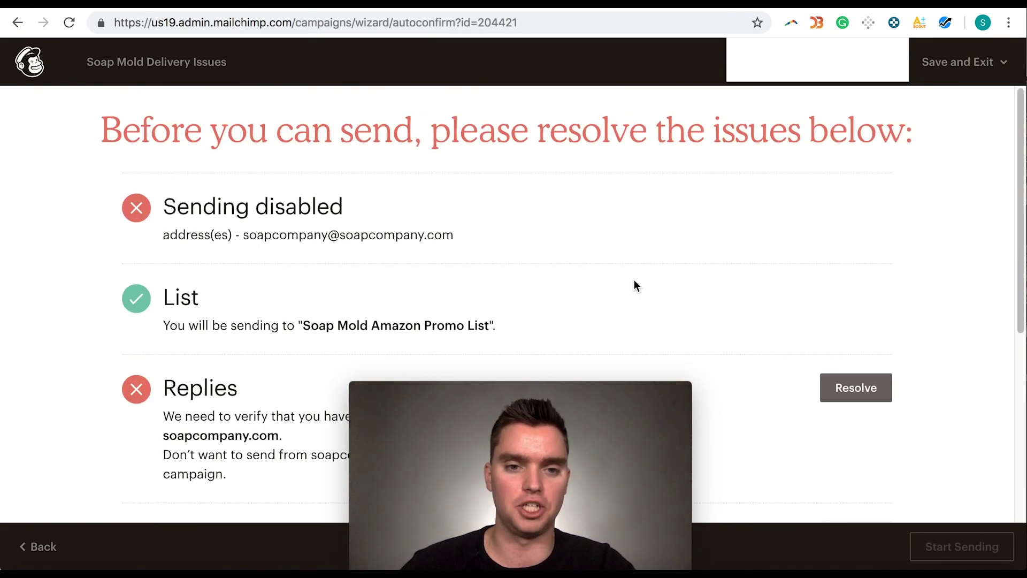
{"action": "scroll", "coordinate": [662, 201], "scroll_direction": "down", "scroll_amount": 2}
{"action": "scroll", "coordinate": [662, 201], "scroll_direction": "up", "scroll_amount": 2}
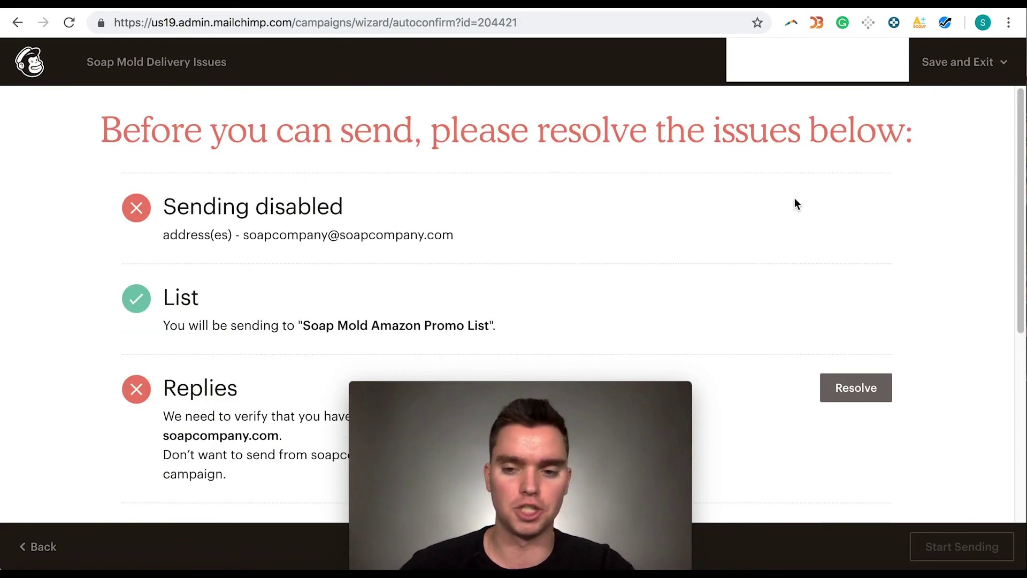
{"action": "scroll", "coordinate": [798, 257], "scroll_direction": "down", "scroll_amount": 6}
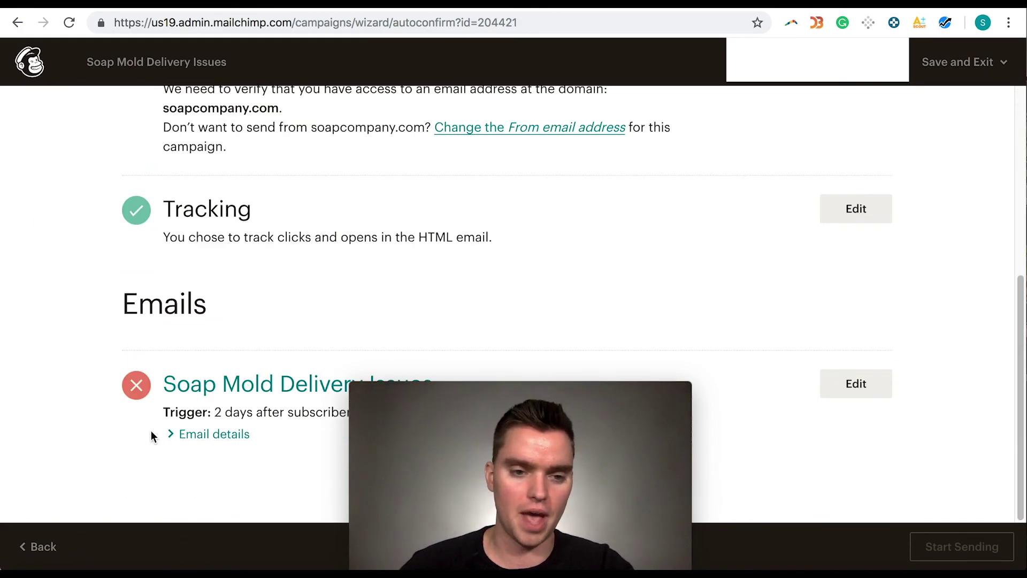
{"action": "scroll", "coordinate": [151, 433], "scroll_direction": "up", "scroll_amount": 6}
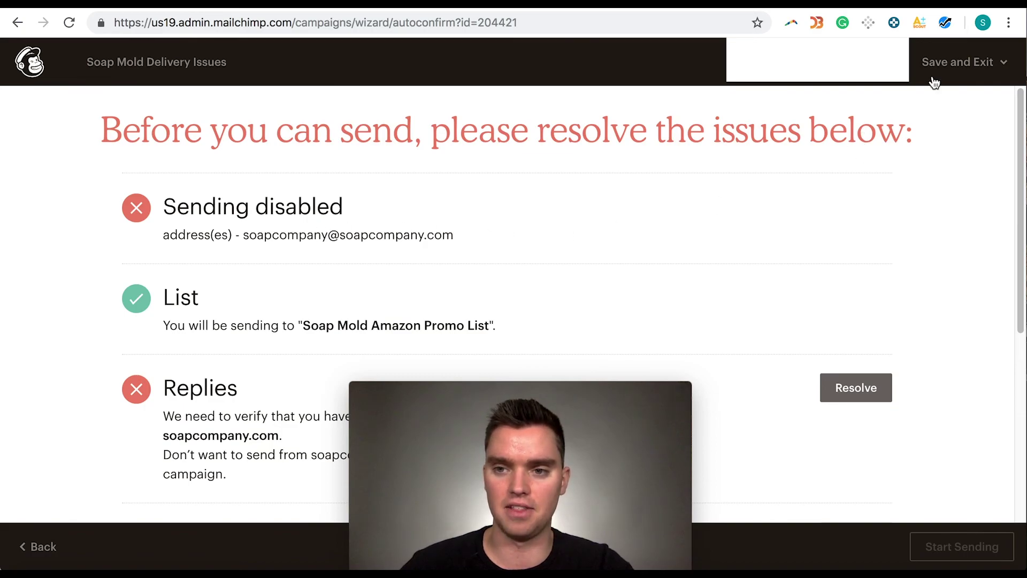
Save the automation as a draft and exit to the campaigns list without starting it
{"action": "mouse_move", "coordinate": [940, 73]}
{"action": "left_click", "coordinate": [960, 146]}
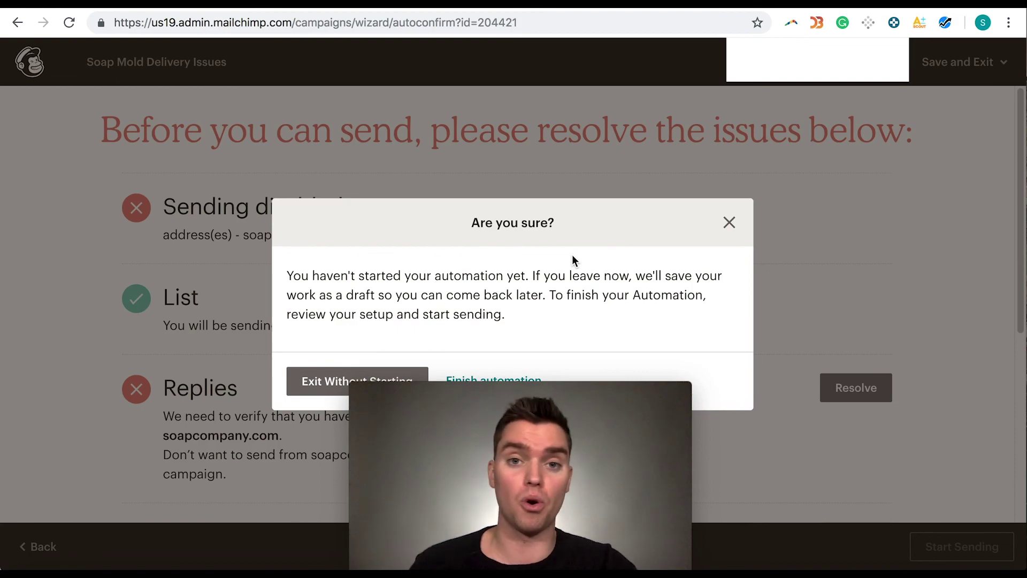
{"action": "left_click", "coordinate": [323, 387]}
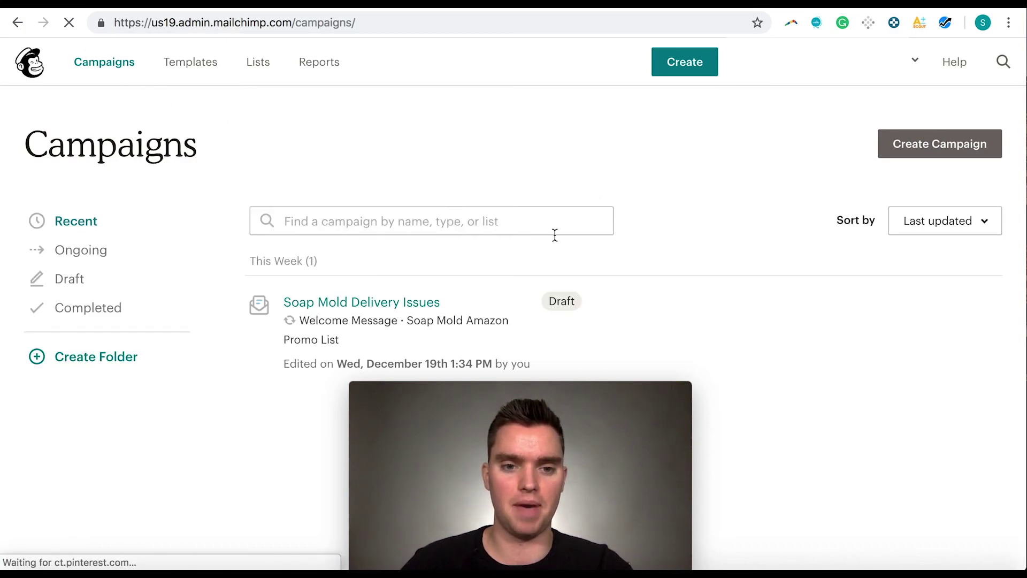
{"action": "left_click_drag", "start_coordinate": [634, 393], "coordinate": [971, 394]}
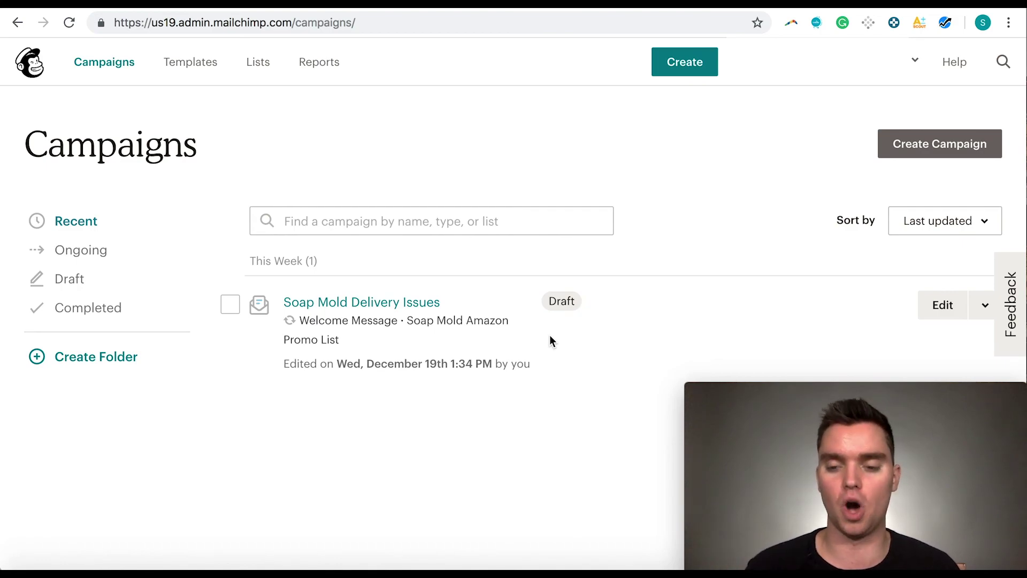
Create a new automated email campaign of the Welcome new subscribers type
{"action": "mouse_move", "coordinate": [565, 344]}
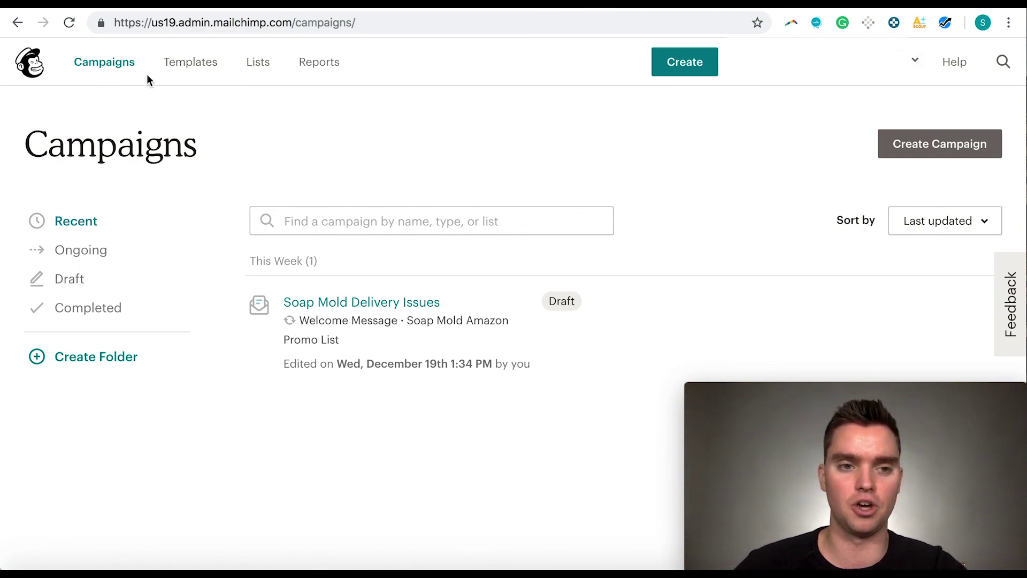
{"action": "left_click", "coordinate": [924, 153]}
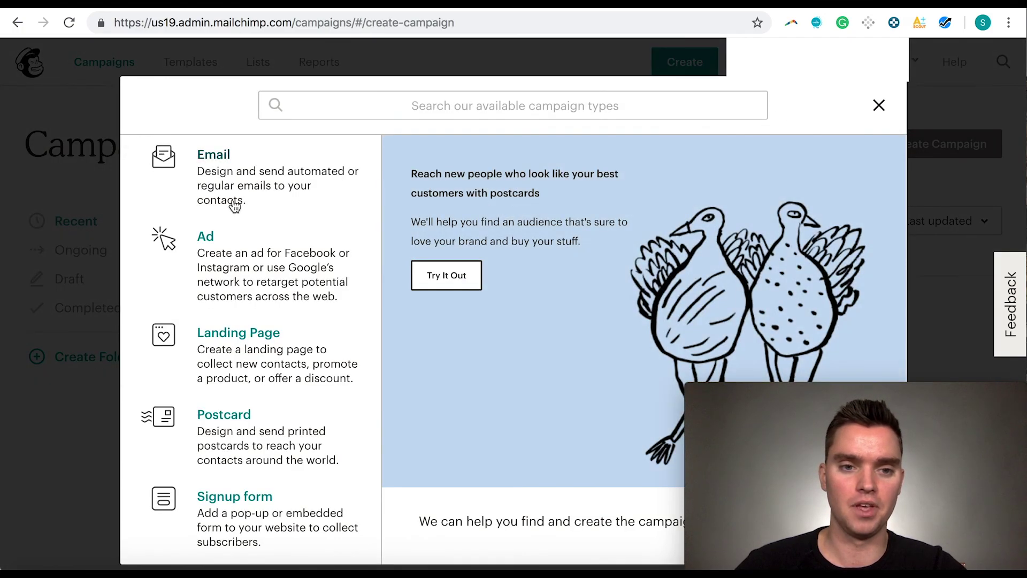
{"action": "left_click", "coordinate": [246, 179]}
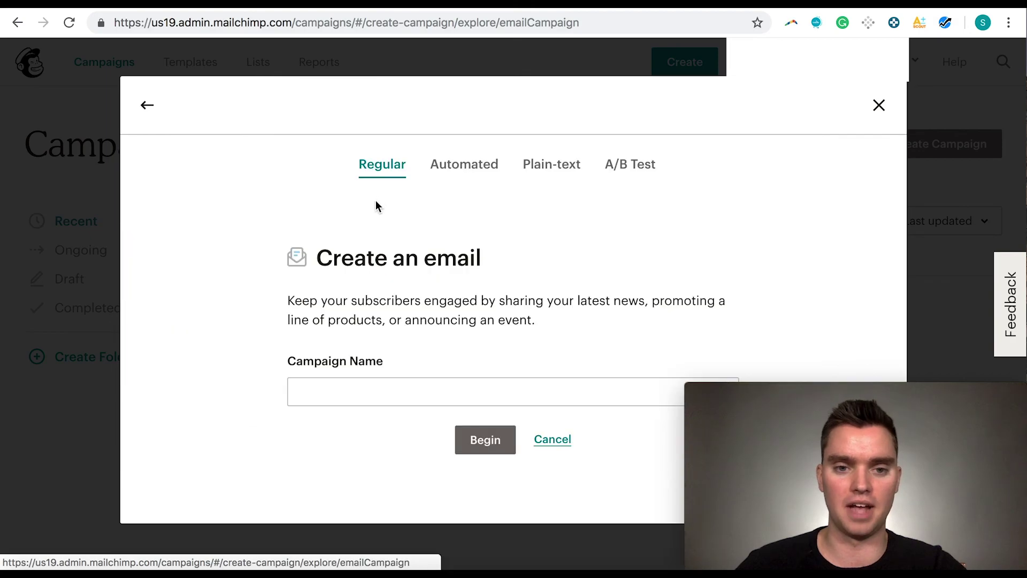
{"action": "left_click", "coordinate": [486, 171]}
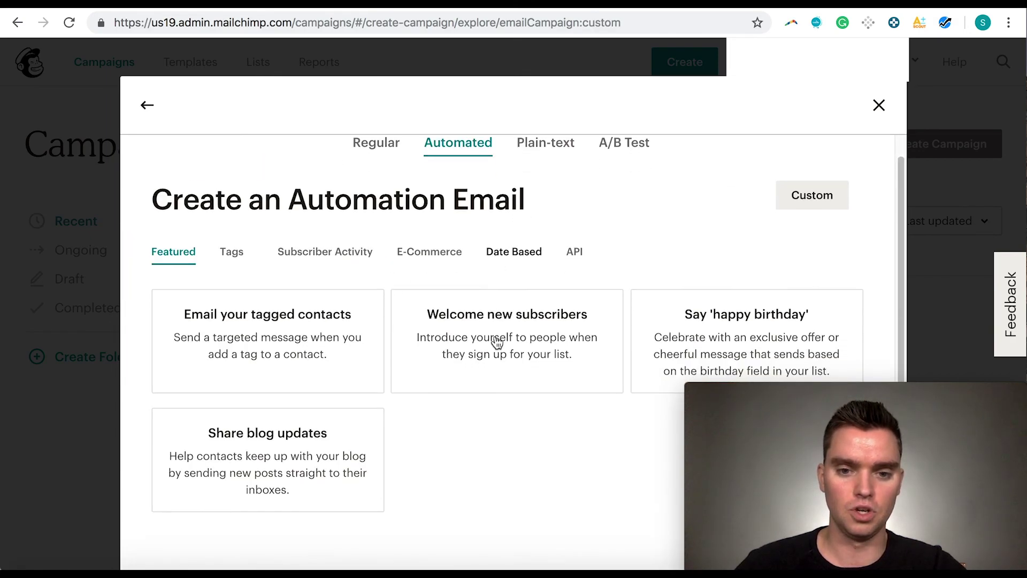
{"action": "left_click", "coordinate": [492, 362]}
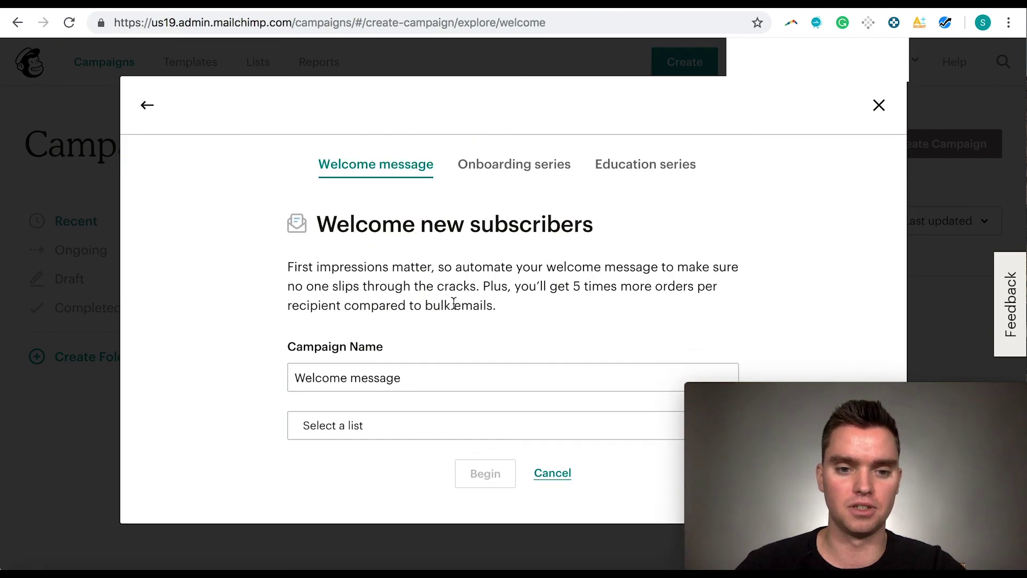
Name the campaign "Did Your Package Arrive?", assign the Soap Mold Amazon Promo List, and begin the workflow
{"action": "left_click", "coordinate": [412, 378]}
{"action": "left_click_drag", "start_coordinate": [412, 379], "coordinate": [283, 386]}
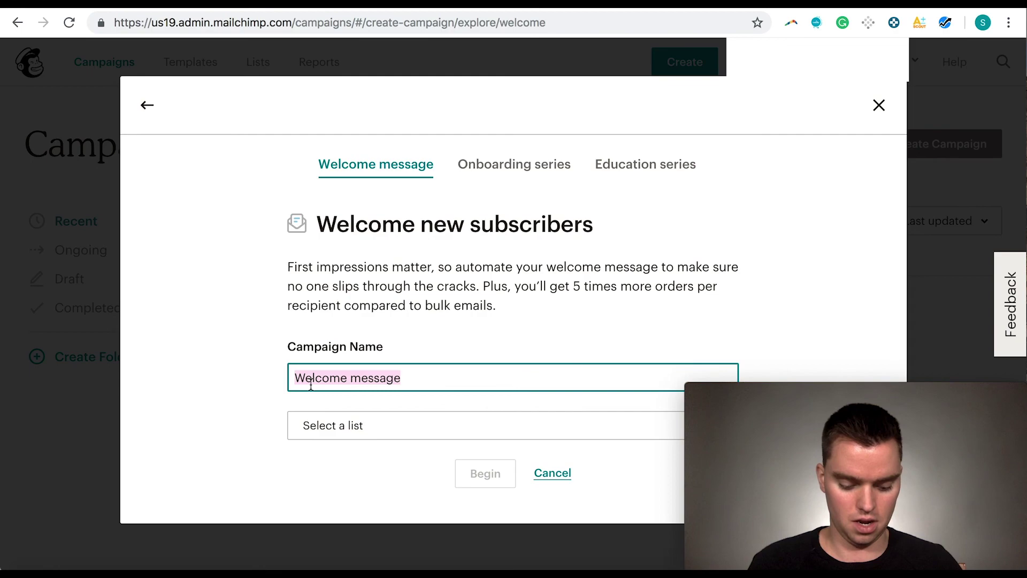
{"action": "type", "text": "Di"}
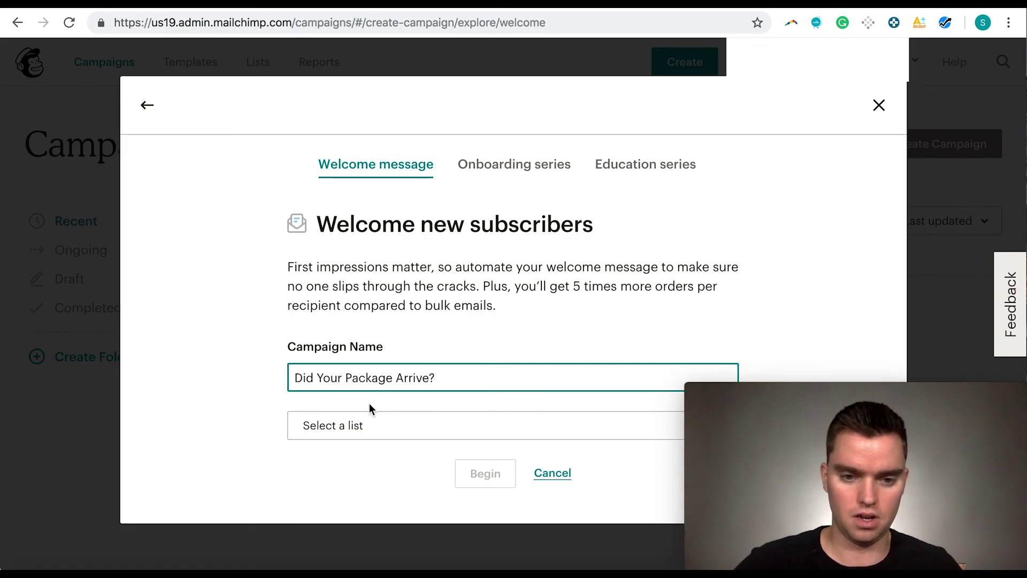
{"action": "left_click", "coordinate": [386, 429]}
{"action": "left_click", "coordinate": [415, 546]}
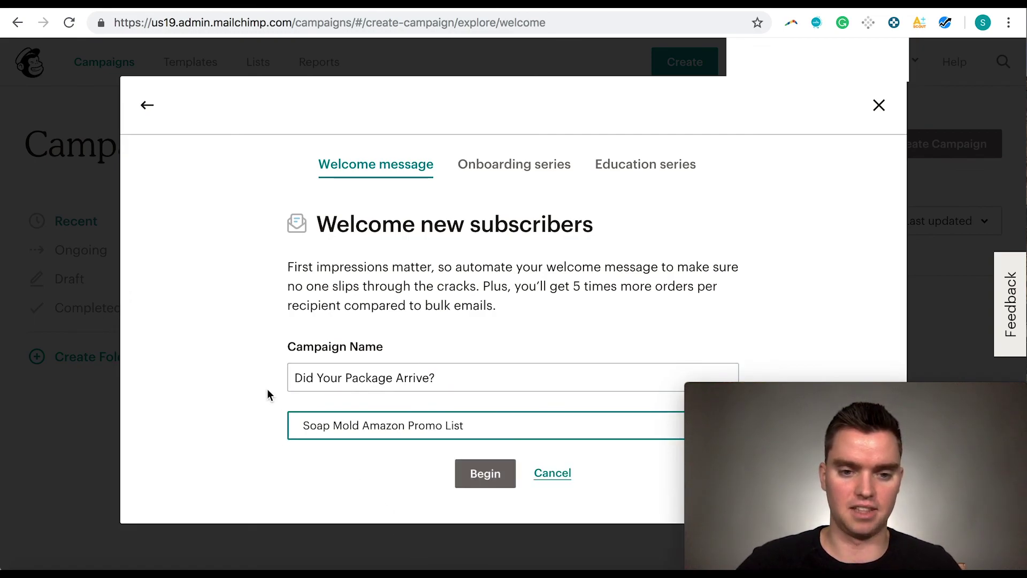
{"action": "left_click", "coordinate": [267, 383]}
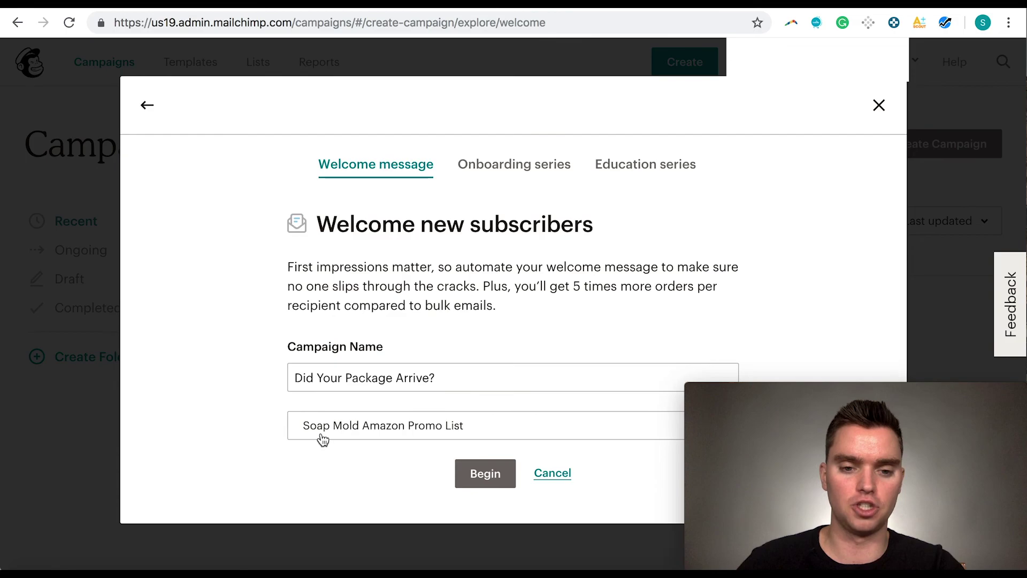
{"action": "left_click", "coordinate": [471, 475]}
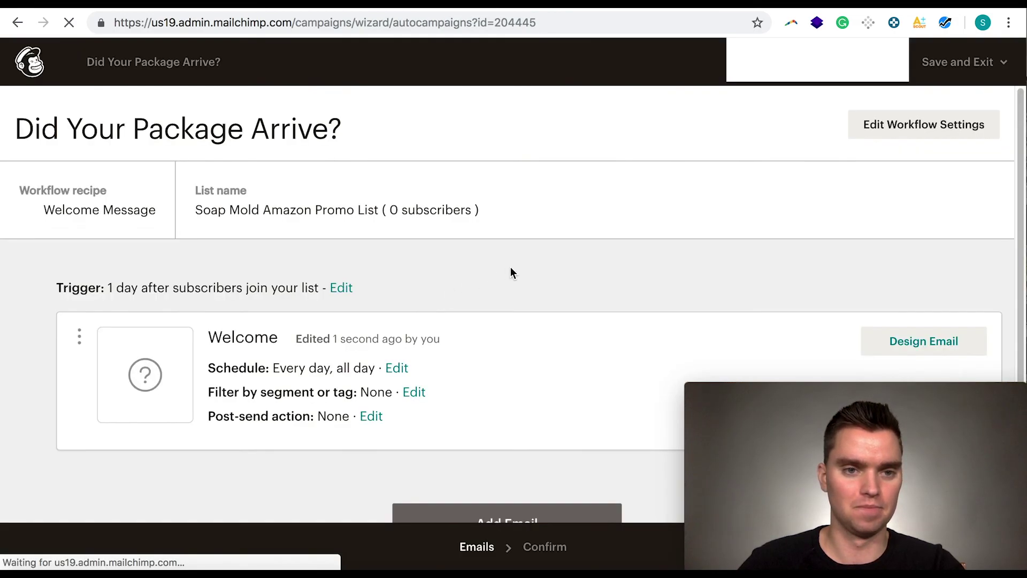
Set the trigger delay to 7 days, enable triggering when subscribers are imported, and update the trigger
{"action": "left_click", "coordinate": [341, 287]}
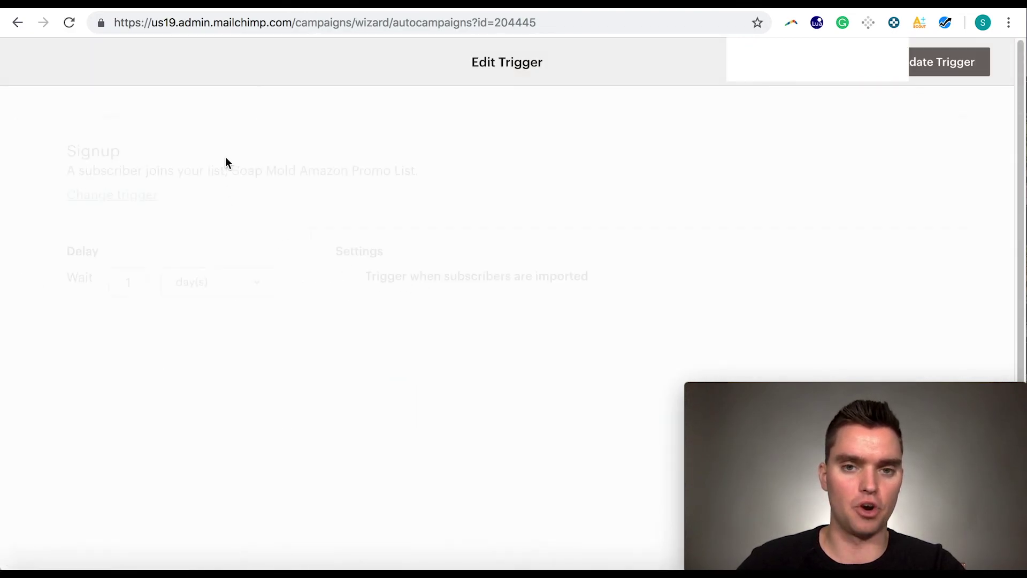
{"action": "left_click_drag", "start_coordinate": [135, 285], "coordinate": [117, 283]}
{"action": "type", "text": "7"}
{"action": "left_click", "coordinate": [345, 281]}
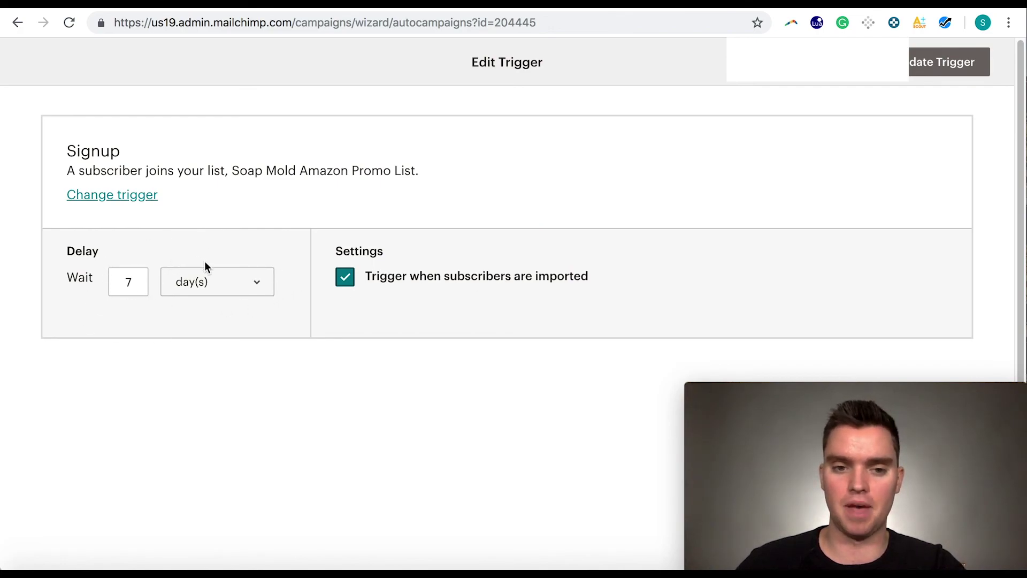
{"action": "left_click", "coordinate": [931, 64]}
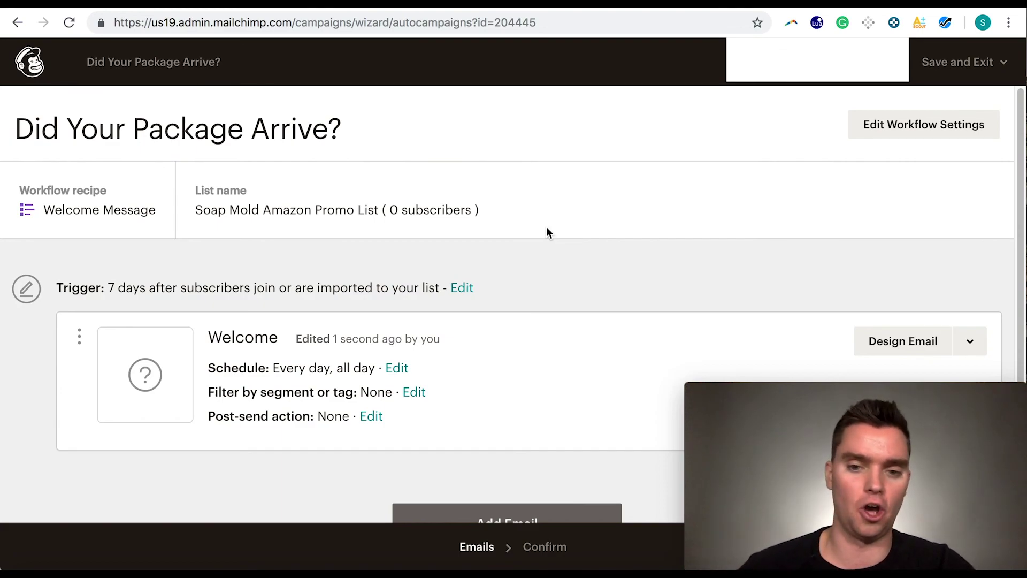
Start designing the Welcome email and bring up the "7 Days" message in the Notes app
{"action": "scroll", "coordinate": [521, 284], "scroll_direction": "down", "scroll_amount": 1}
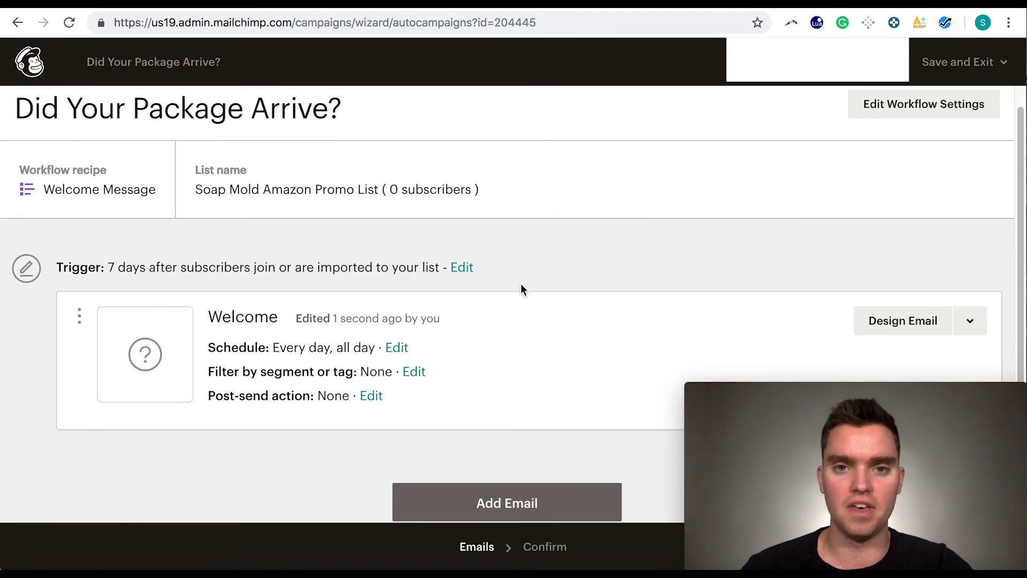
{"action": "scroll", "coordinate": [522, 285], "scroll_direction": "up", "scroll_amount": 1}
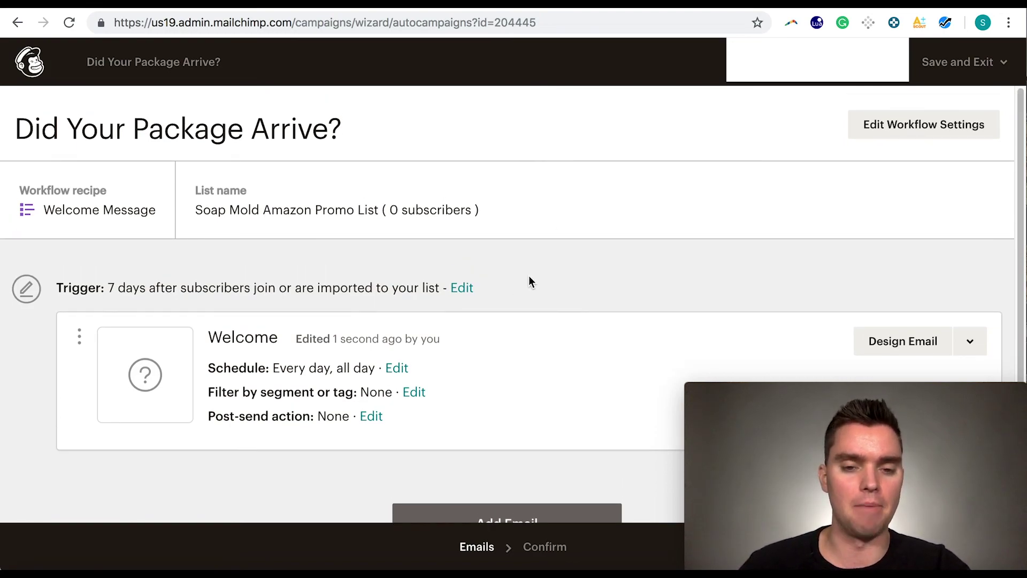
{"action": "left_click", "coordinate": [892, 350]}
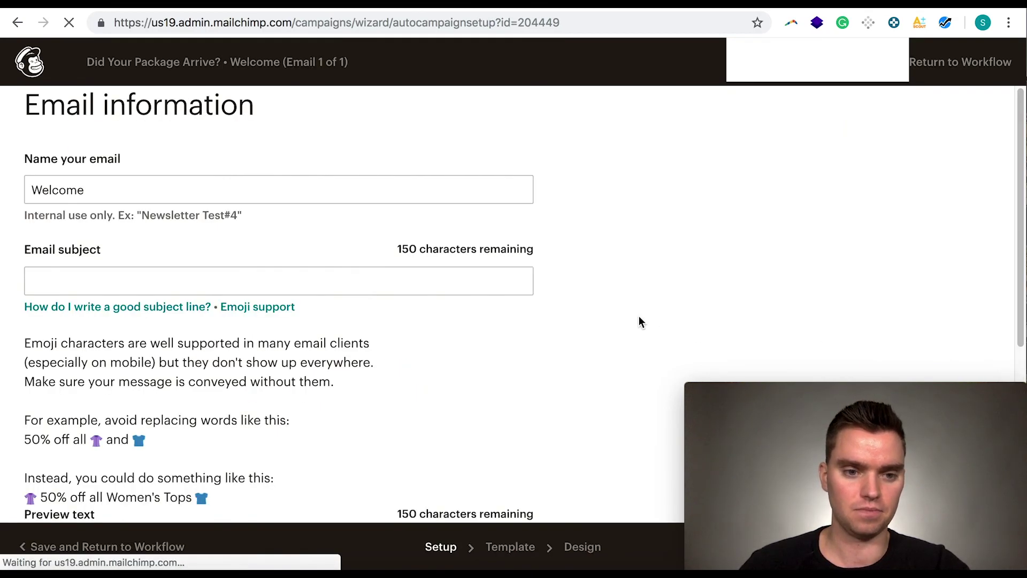
{"action": "left_click", "coordinate": [117, 189]}
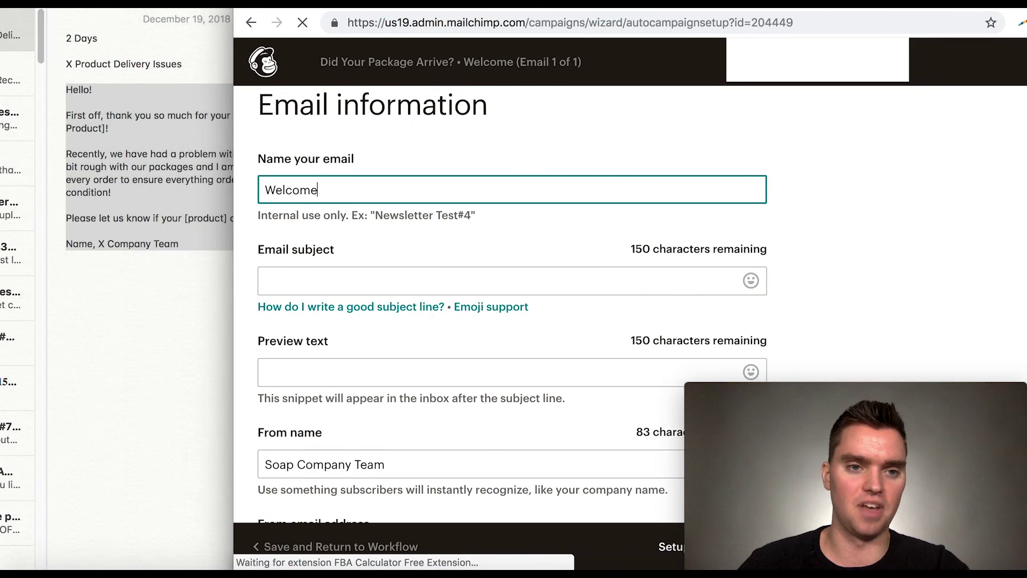
{"action": "left_click", "coordinate": [9, 77]}
{"action": "left_click", "coordinate": [9, 79]}
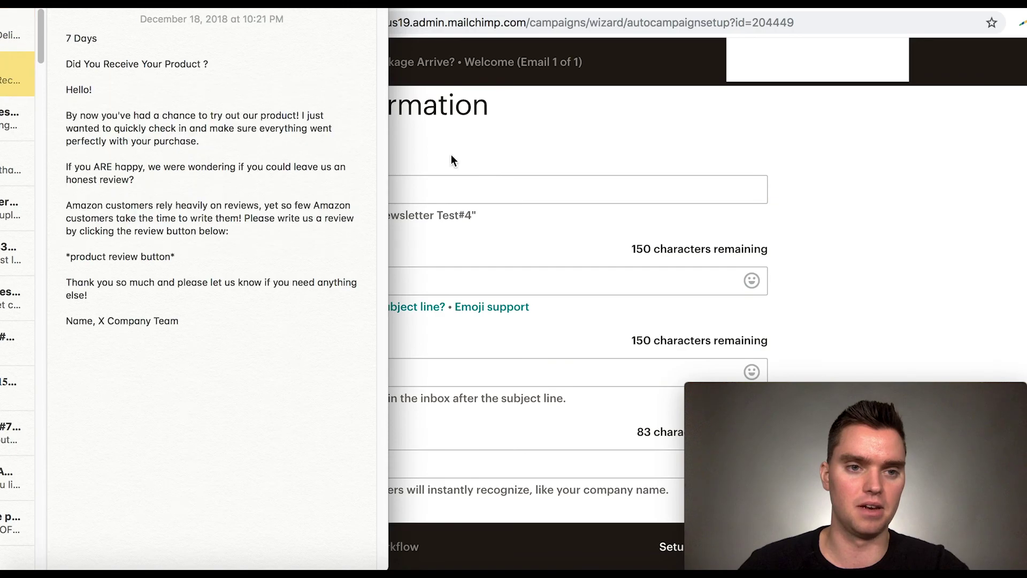
Back in the browser, name the email "Did You Receive Your Product?", correcting the spelling of "Receive"
{"action": "left_click", "coordinate": [507, 182]}
{"action": "left_click_drag", "start_coordinate": [369, 192], "coordinate": [259, 193]}
{"action": "type", "text": "Did You Recieve Your Pr"}
{"action": "type", "text": "oduct?"}
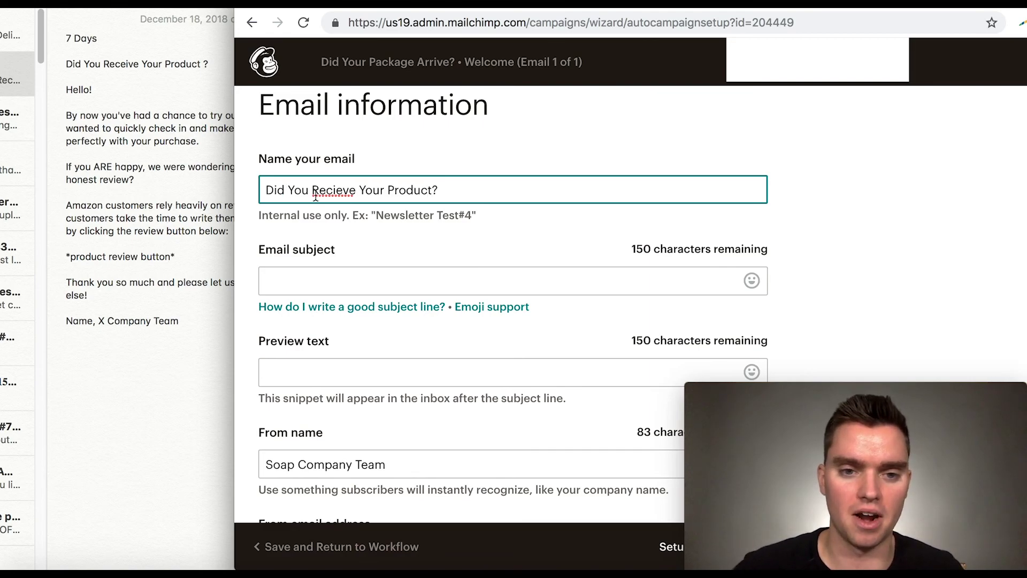
{"action": "right_click", "coordinate": [315, 195]}
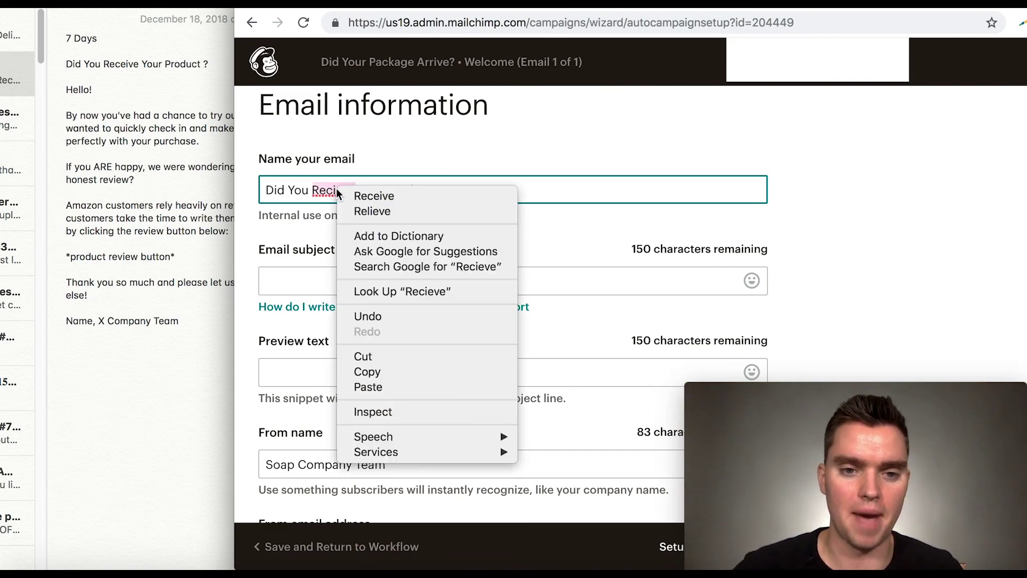
{"action": "left_click", "coordinate": [365, 195]}
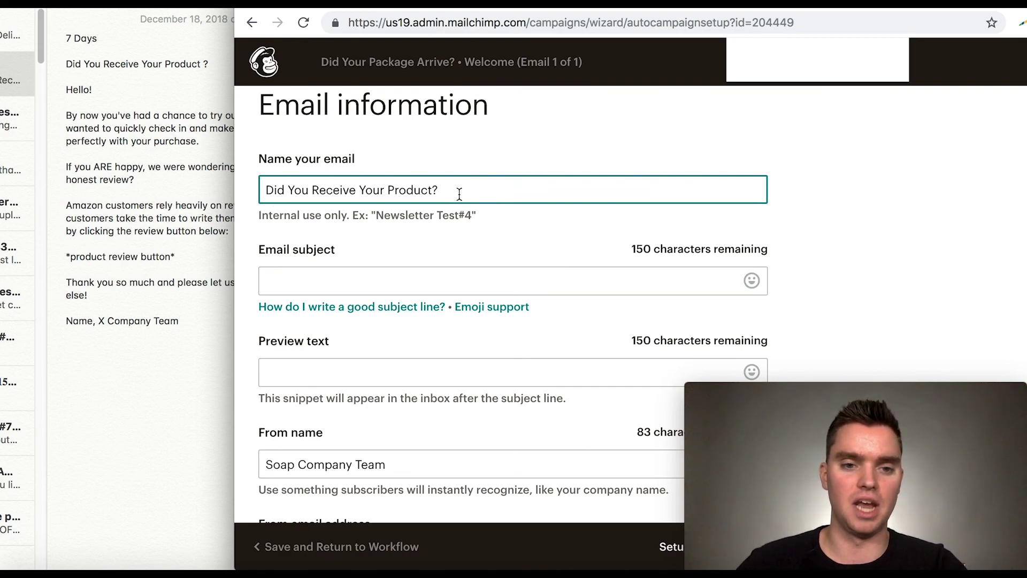
Copy the email name into the email subject as "Did You Receive Your Product?"
{"action": "left_click_drag", "start_coordinate": [458, 196], "coordinate": [209, 202]}
{"action": "key", "text": "ctrl+c"}
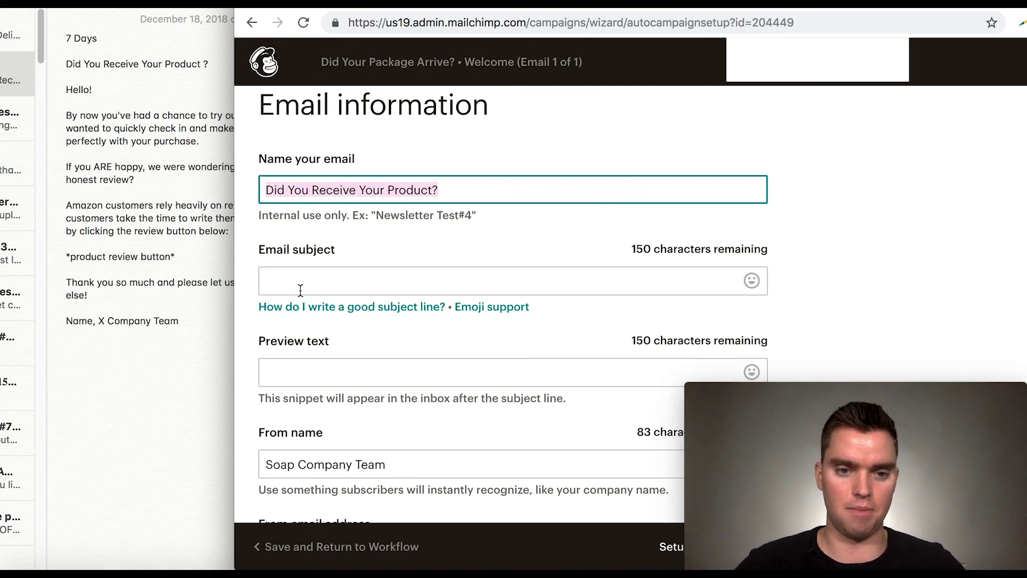
{"action": "left_click", "coordinate": [299, 287]}
{"action": "key", "text": "ctrl+v"}
{"action": "left_click", "coordinate": [426, 250]}
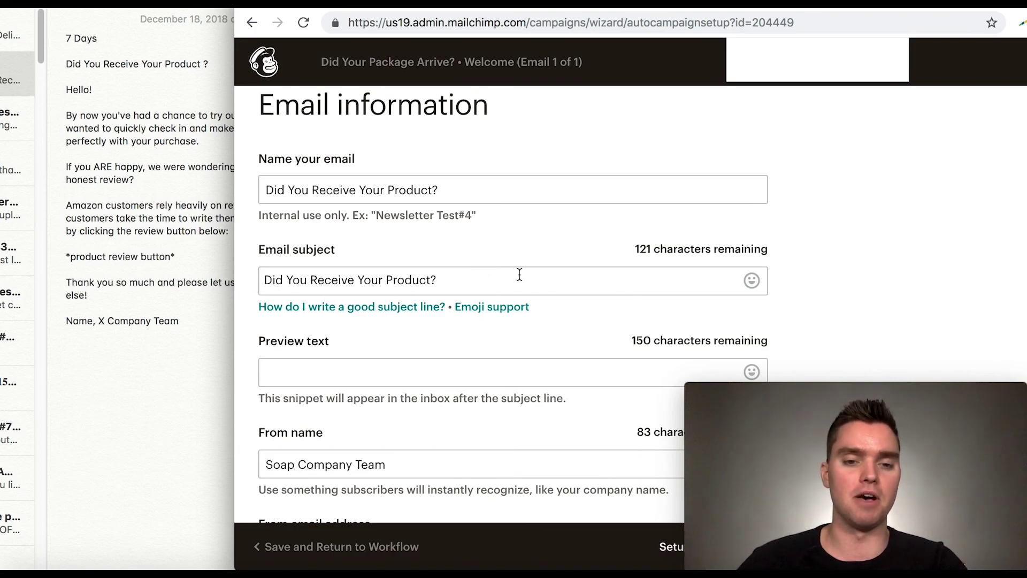
Skip the domain verification and choose a simple text layout as the email's template
{"action": "scroll", "coordinate": [378, 333], "scroll_direction": "down", "scroll_amount": 1}
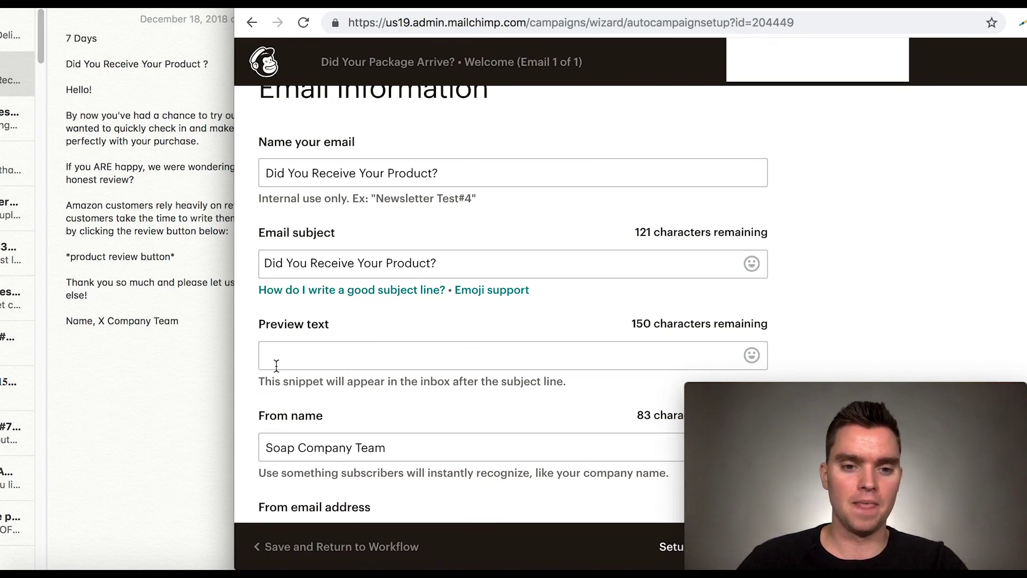
{"action": "scroll", "coordinate": [337, 325], "scroll_direction": "down", "scroll_amount": 3}
{"action": "left_click", "coordinate": [392, 351]}
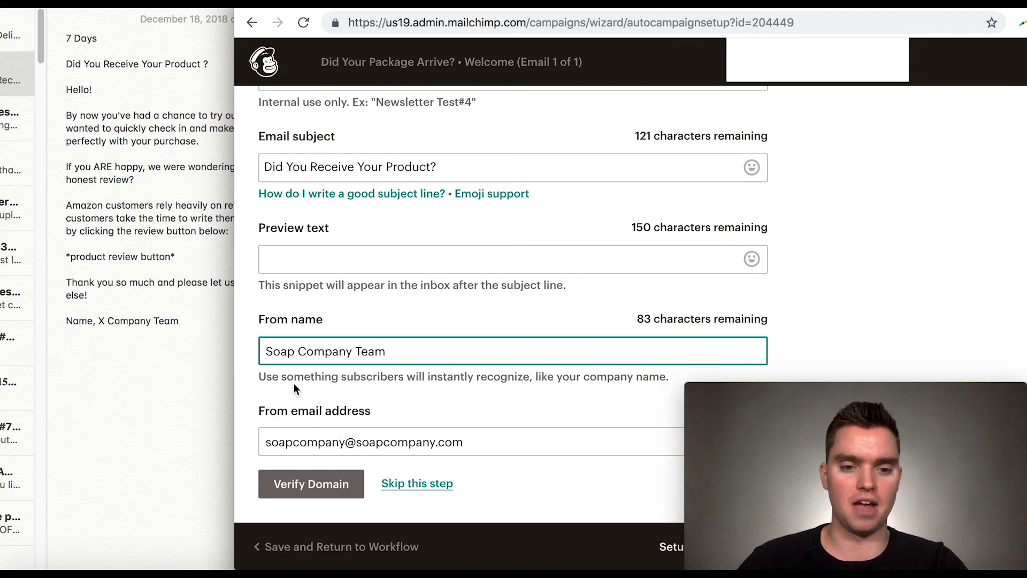
{"action": "left_click", "coordinate": [426, 494]}
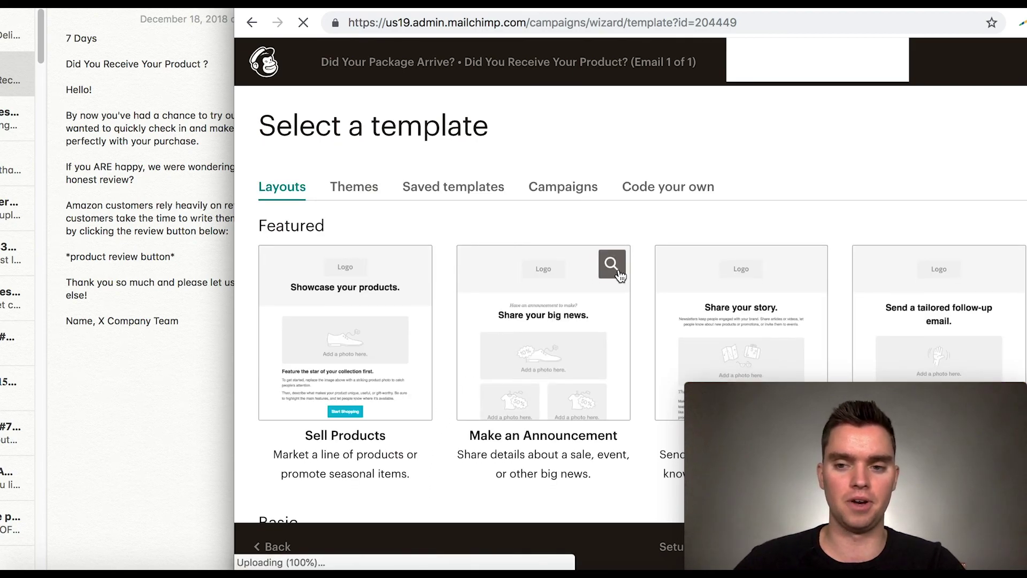
{"action": "scroll", "coordinate": [682, 255], "scroll_direction": "down", "scroll_amount": 10}
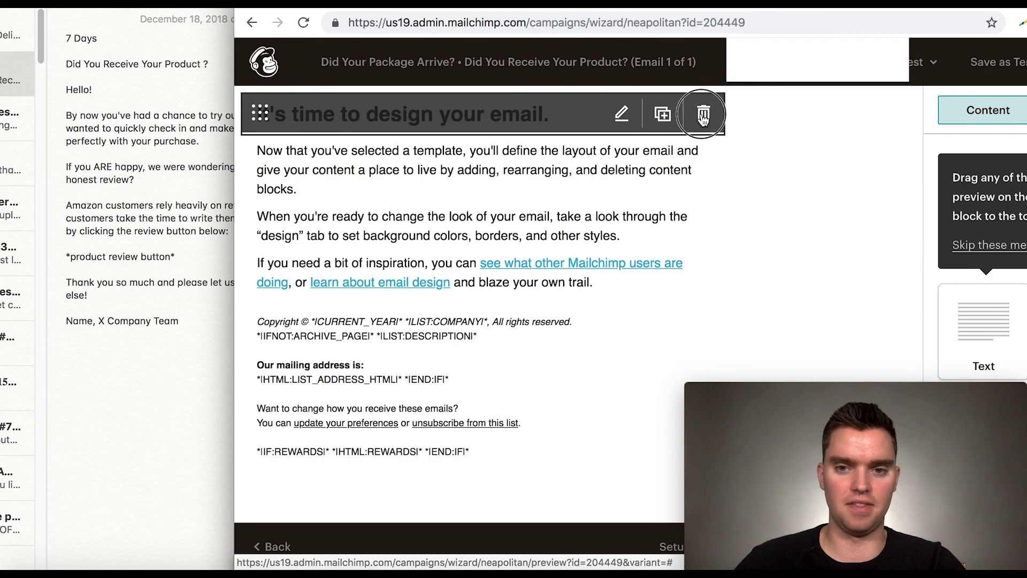
Delete the "It's time to design your email." heading block and the copyright footer block from the template
{"action": "left_click", "coordinate": [704, 118]}
{"action": "left_click", "coordinate": [571, 385]}
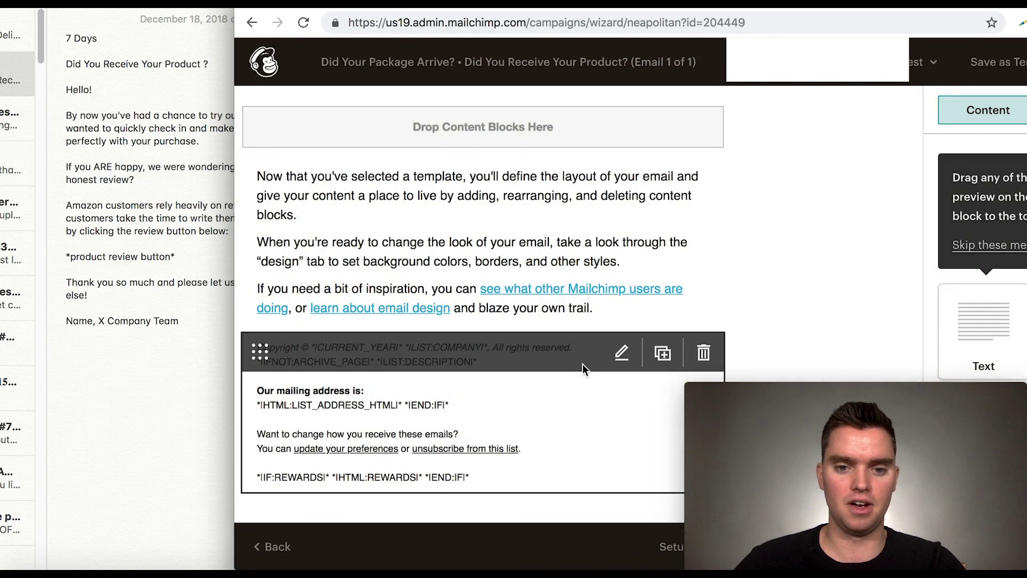
{"action": "left_click", "coordinate": [701, 352]}
{"action": "left_click", "coordinate": [558, 371]}
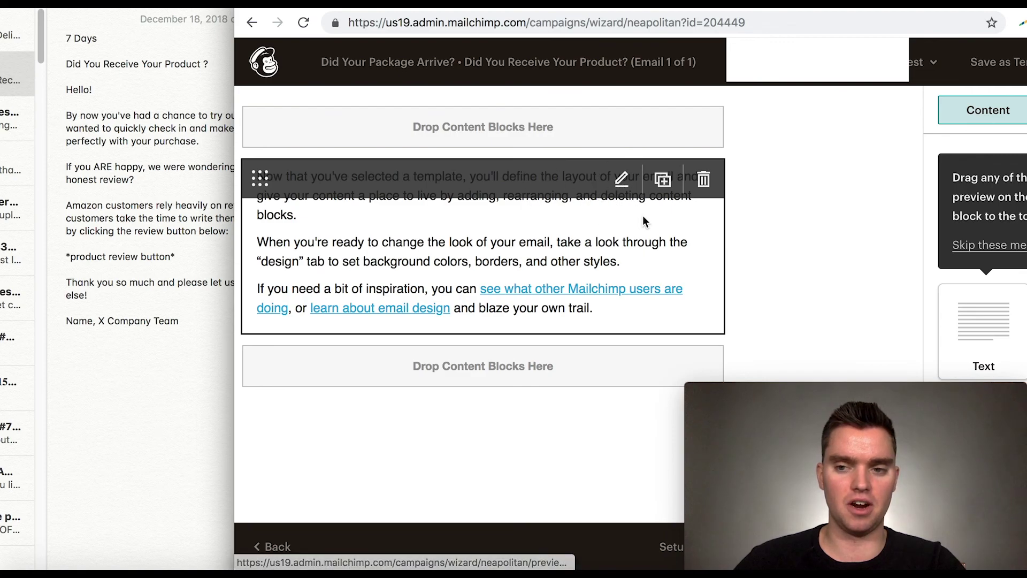
Open the body text block for editing and copy the 7-day message in Notes from "Hello!" through the sign-off
{"action": "left_click", "coordinate": [620, 182]}
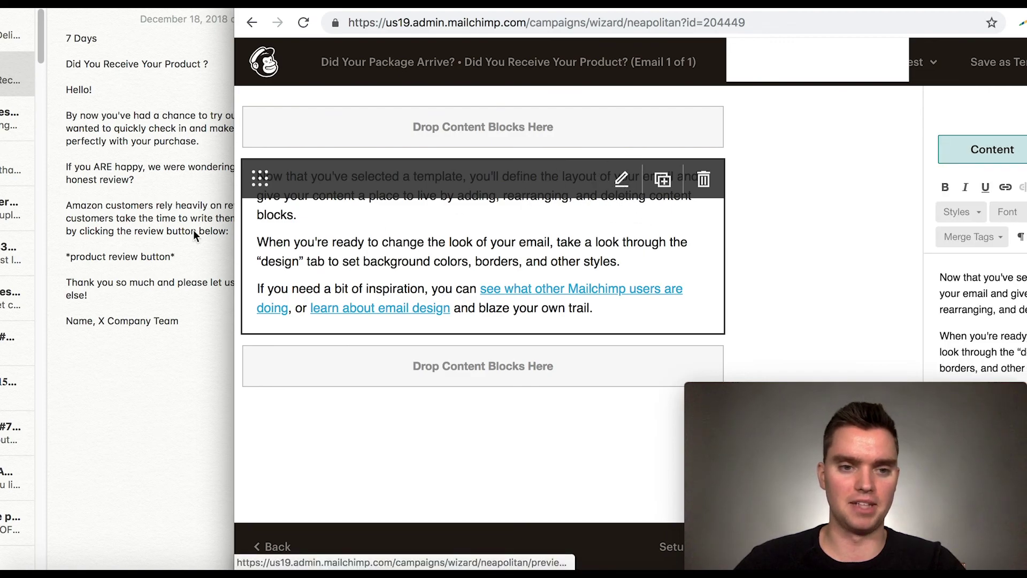
{"action": "left_click", "coordinate": [175, 309]}
{"action": "left_click", "coordinate": [200, 326]}
{"action": "left_click_drag", "start_coordinate": [200, 326], "coordinate": [63, 95]}
{"action": "right_click", "coordinate": [92, 134]}
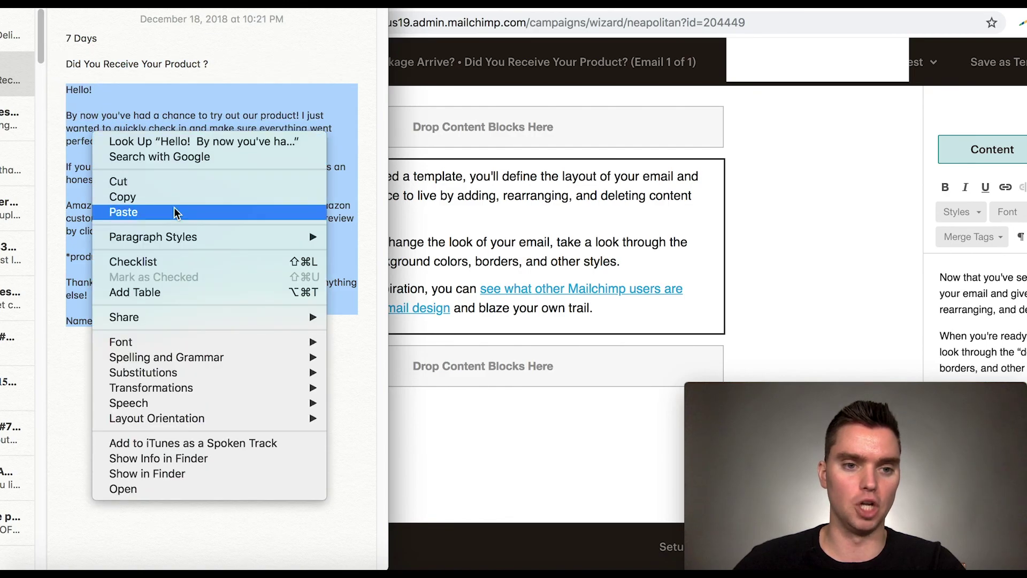
{"action": "left_click", "coordinate": [173, 198]}
Return to the browser, bring the text editor into view, and replace all placeholder text with the copied message
{"action": "left_click", "coordinate": [912, 207]}
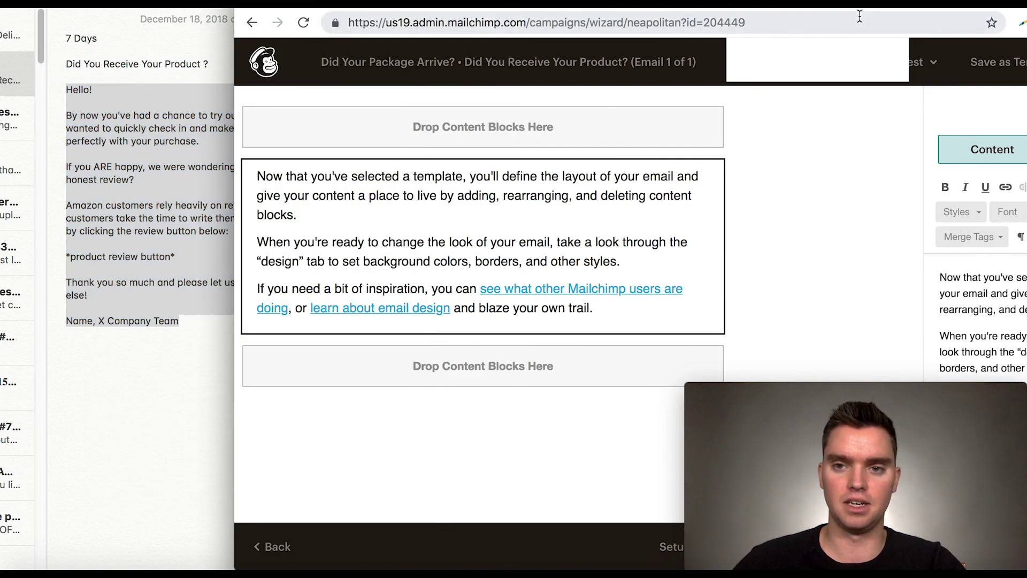
{"action": "left_click_drag", "start_coordinate": [859, 9], "coordinate": [640, 10]}
{"action": "scroll", "coordinate": [882, 331], "scroll_direction": "down", "scroll_amount": 1}
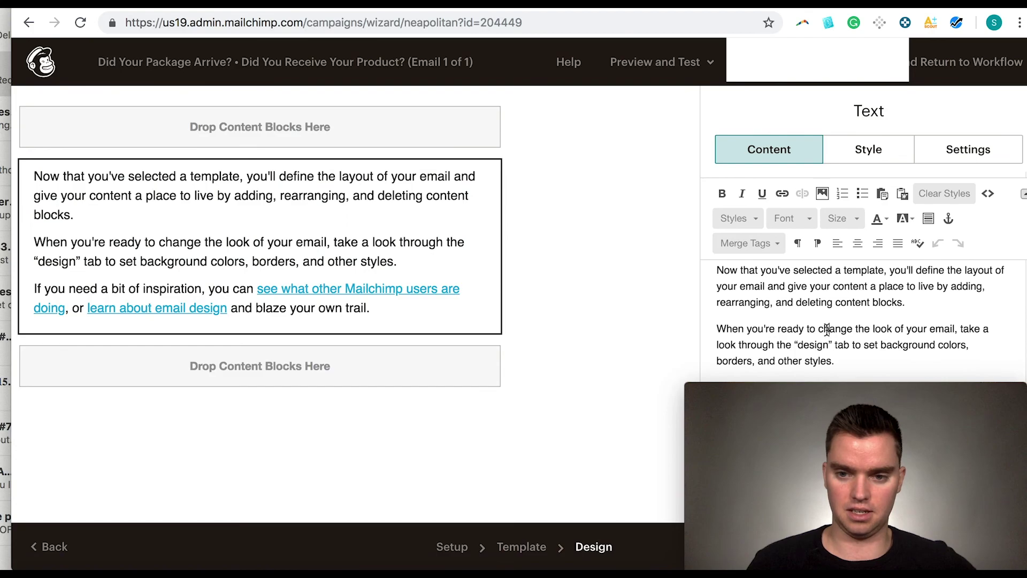
{"action": "key", "text": "super+a"}
{"action": "key", "text": "super+v"}
Remove the blank lines between the paragraphs from "Hello!" down to "Amazon customers rely heavily on reviews" in the email text
{"action": "scroll", "coordinate": [802, 315], "scroll_direction": "up", "scroll_amount": 5}
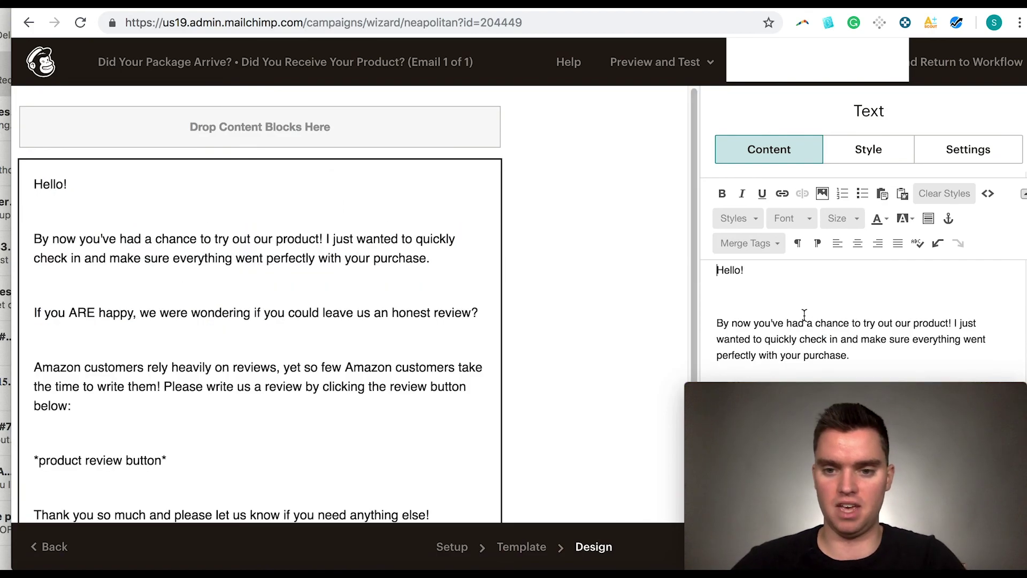
{"action": "left_click", "coordinate": [746, 305]}
{"action": "key", "text": "BackSpace"}
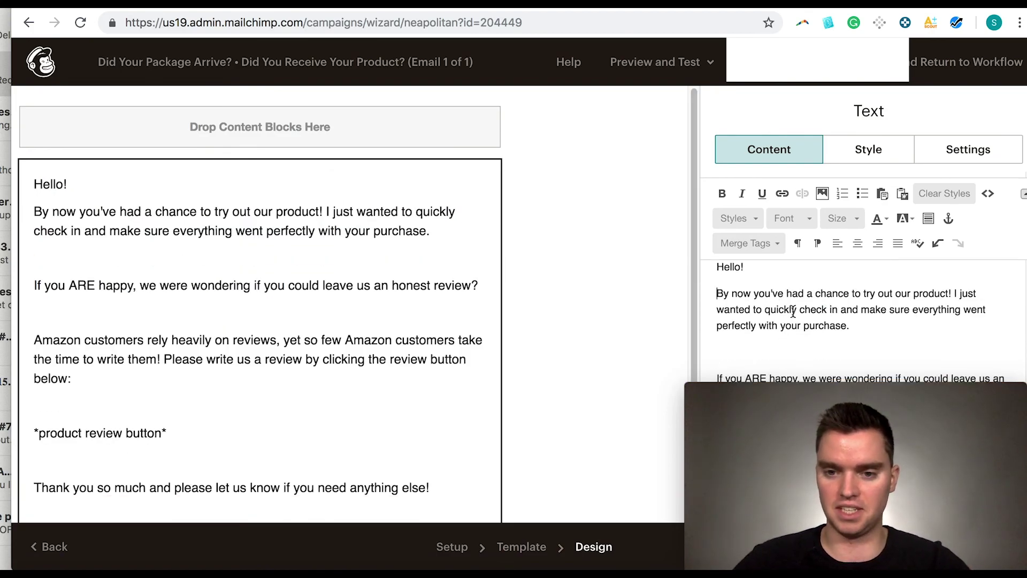
{"action": "scroll", "coordinate": [711, 350], "scroll_direction": "down", "scroll_amount": 2}
{"action": "left_click", "coordinate": [717, 363]}
{"action": "key", "text": "BackSpace"}
{"action": "scroll", "coordinate": [749, 347], "scroll_direction": "down", "scroll_amount": 2}
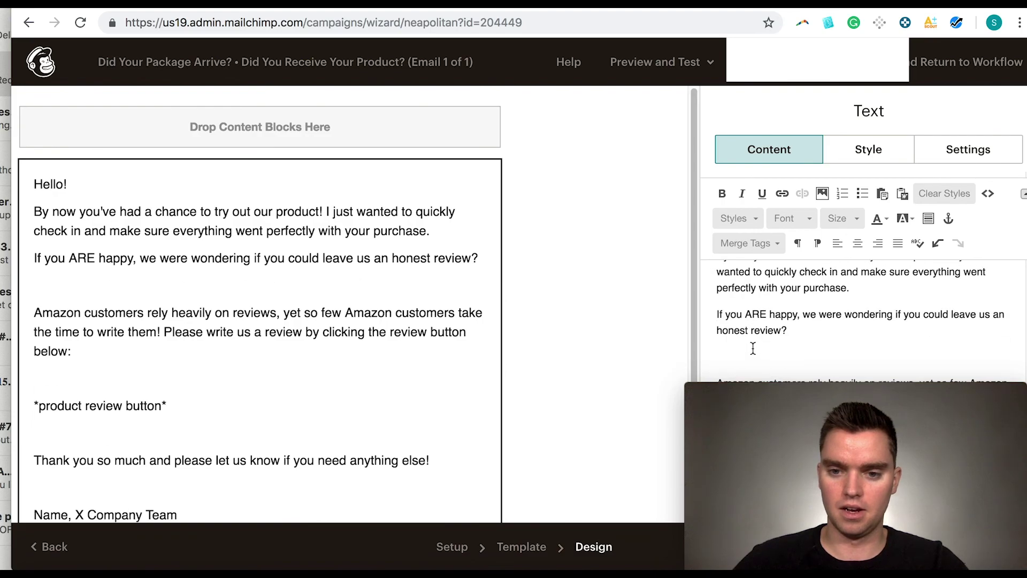
{"action": "left_click", "coordinate": [719, 373]}
{"action": "key", "text": "BackSpace"}
{"action": "scroll", "coordinate": [749, 342], "scroll_direction": "down", "scroll_amount": 3}
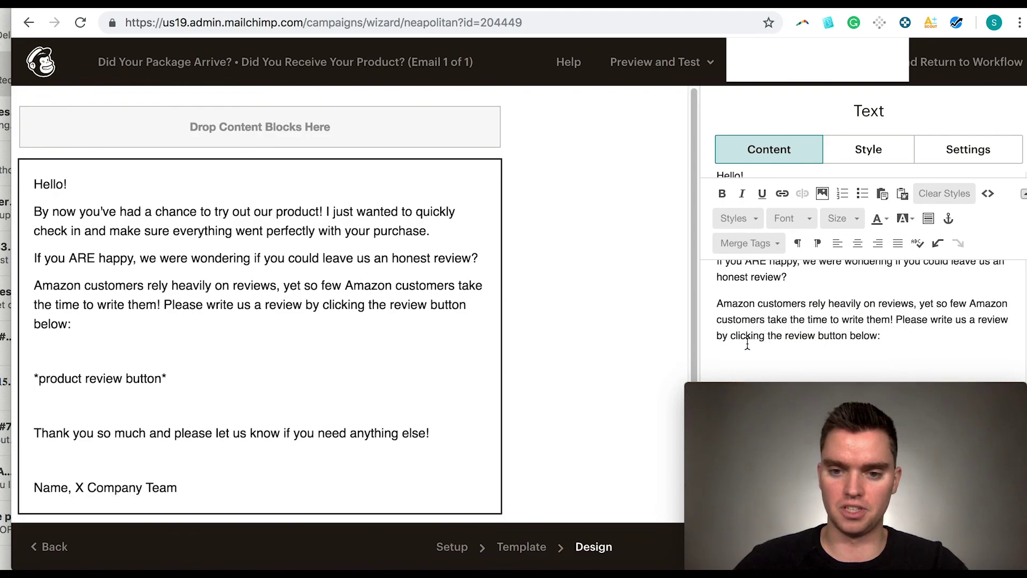
Remove the blank lines above and below "*product review button*" and save the text block
{"action": "left_click", "coordinate": [717, 368]}
{"action": "key", "text": "BackSpace"}
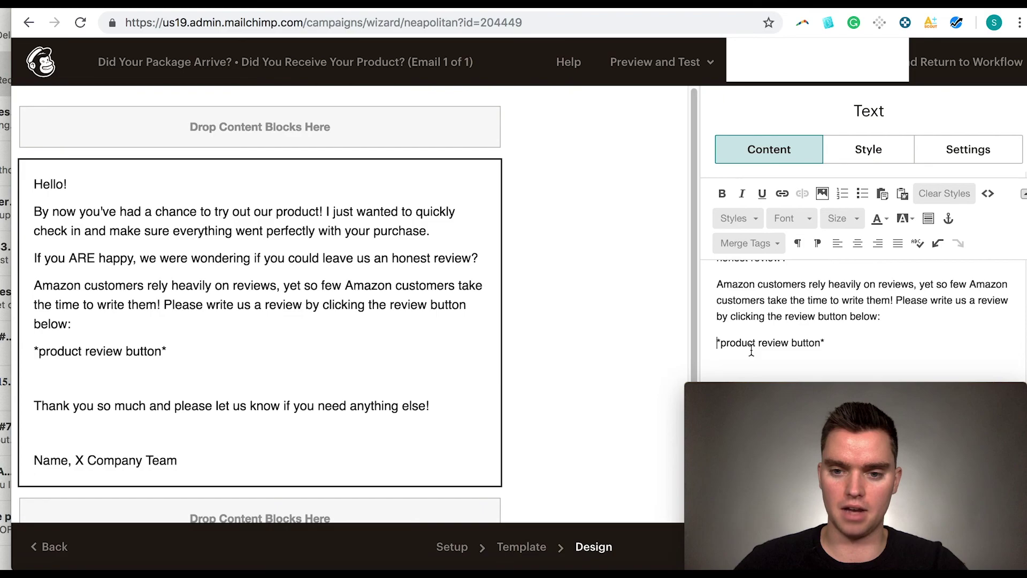
{"action": "scroll", "coordinate": [747, 352], "scroll_direction": "down", "scroll_amount": 2}
{"action": "left_click", "coordinate": [717, 371]}
{"action": "key", "text": "BackSpace"}
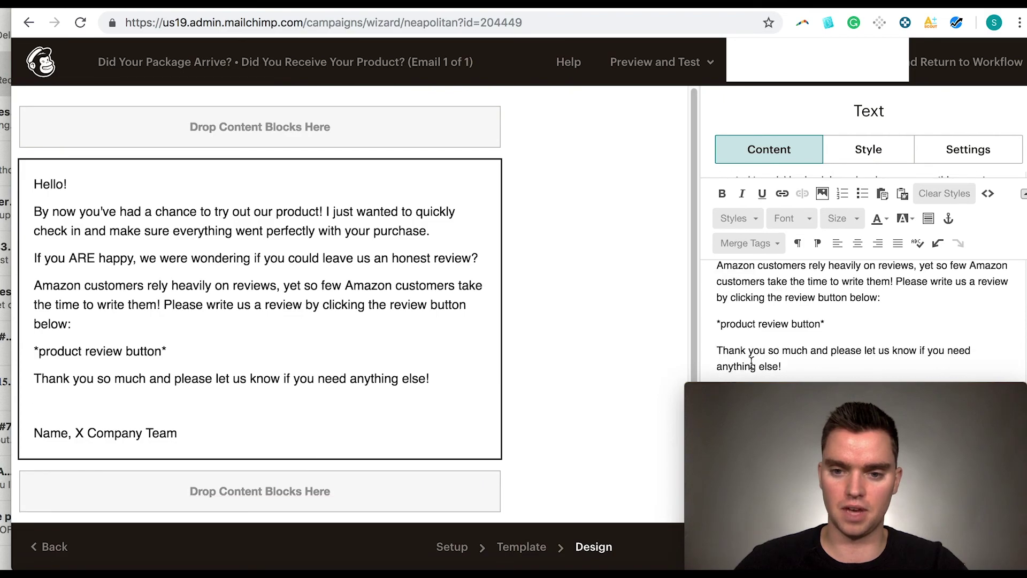
{"action": "left_click_drag", "start_coordinate": [859, 393], "coordinate": [525, 391]}
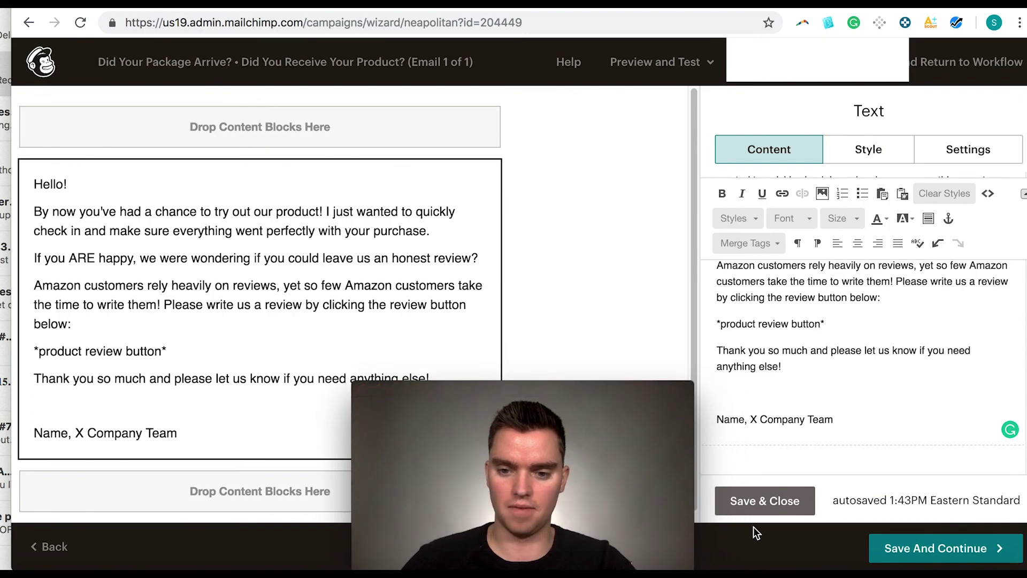
{"action": "left_click", "coordinate": [767, 502]}
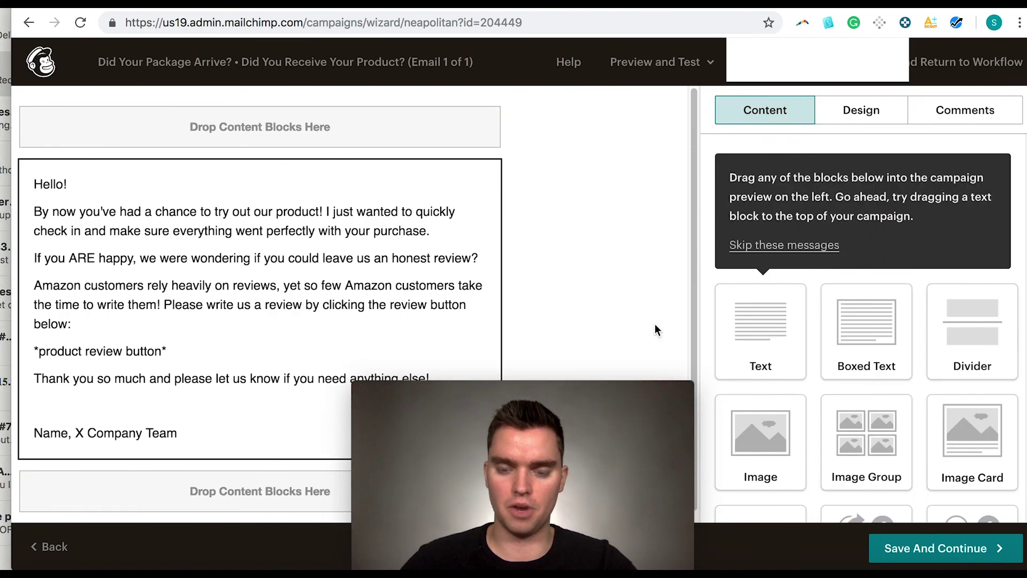
Reopen the text block for editing and remove the blank line above the "Name, X Company Team" sign-off
{"action": "scroll", "coordinate": [561, 251], "scroll_direction": "down", "scroll_amount": 1}
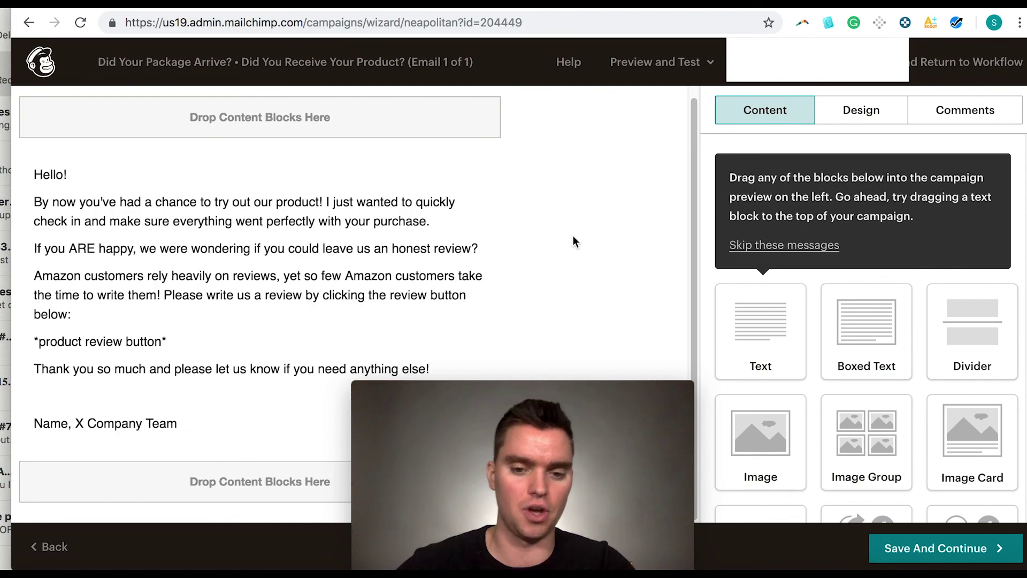
{"action": "mouse_move", "coordinate": [330, 278]}
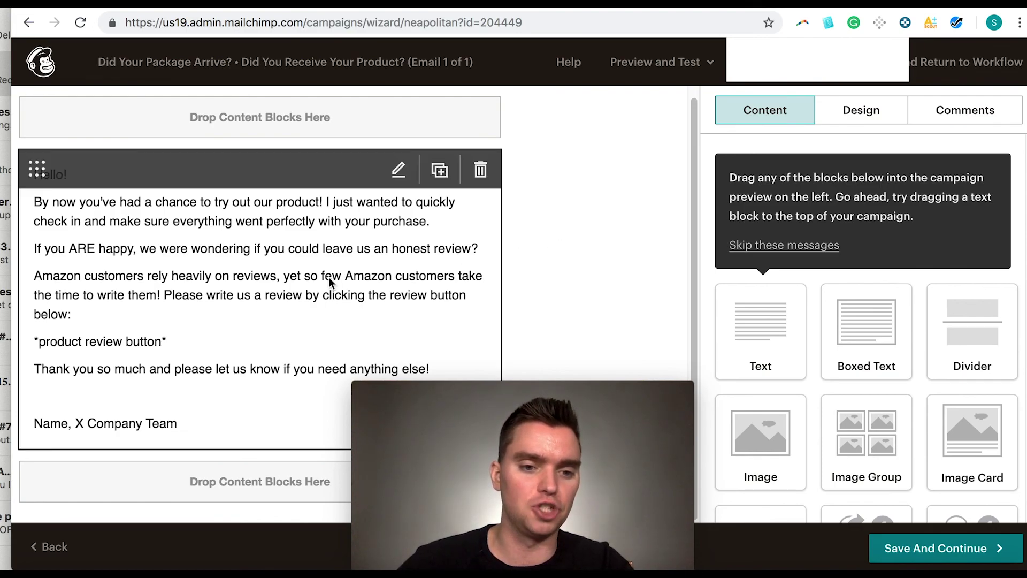
{"action": "left_click", "coordinate": [37, 428]}
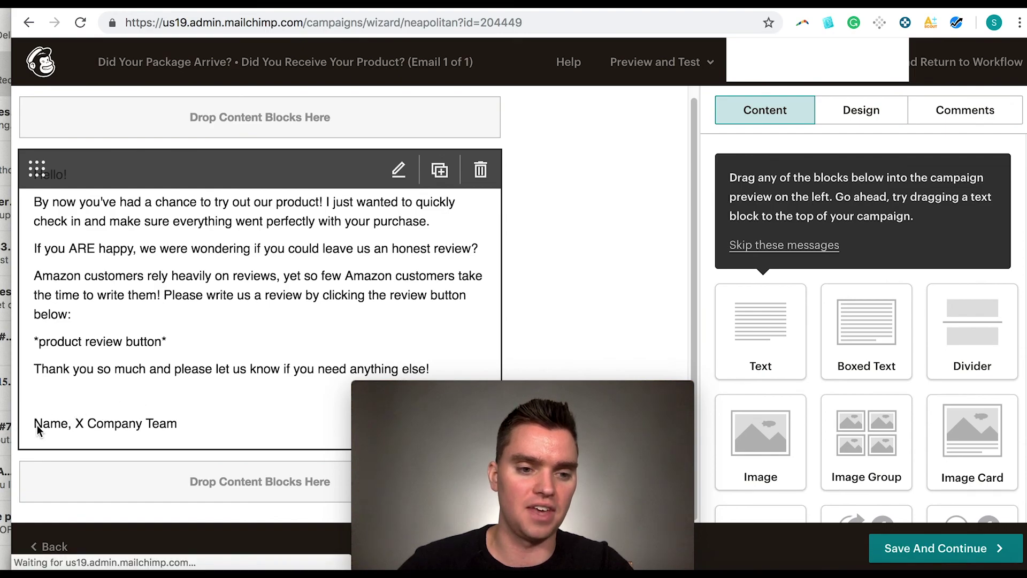
{"action": "scroll", "coordinate": [750, 428], "scroll_direction": "down", "scroll_amount": 3}
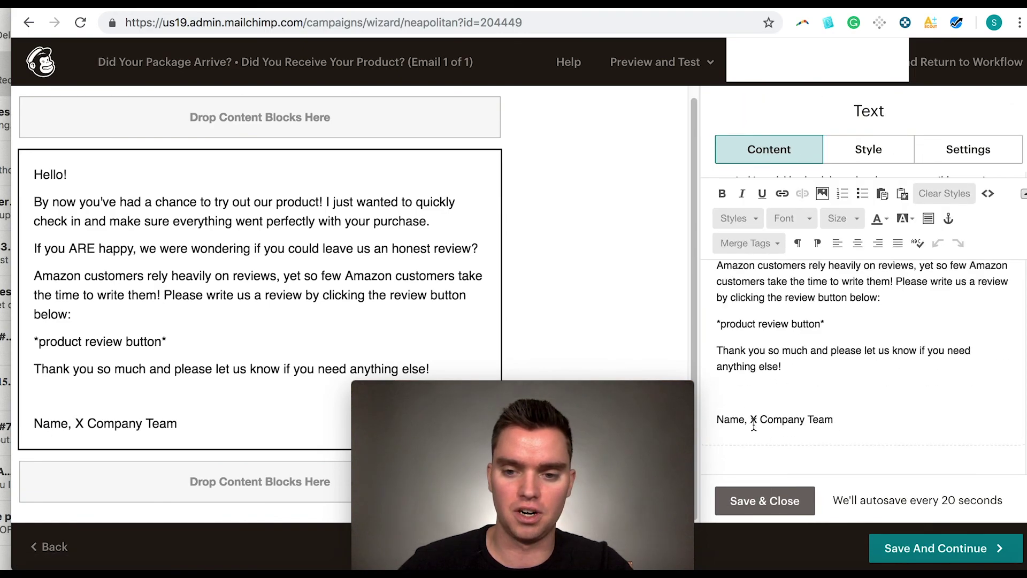
{"action": "left_click", "coordinate": [734, 401]}
{"action": "key", "text": "BackSpace"}
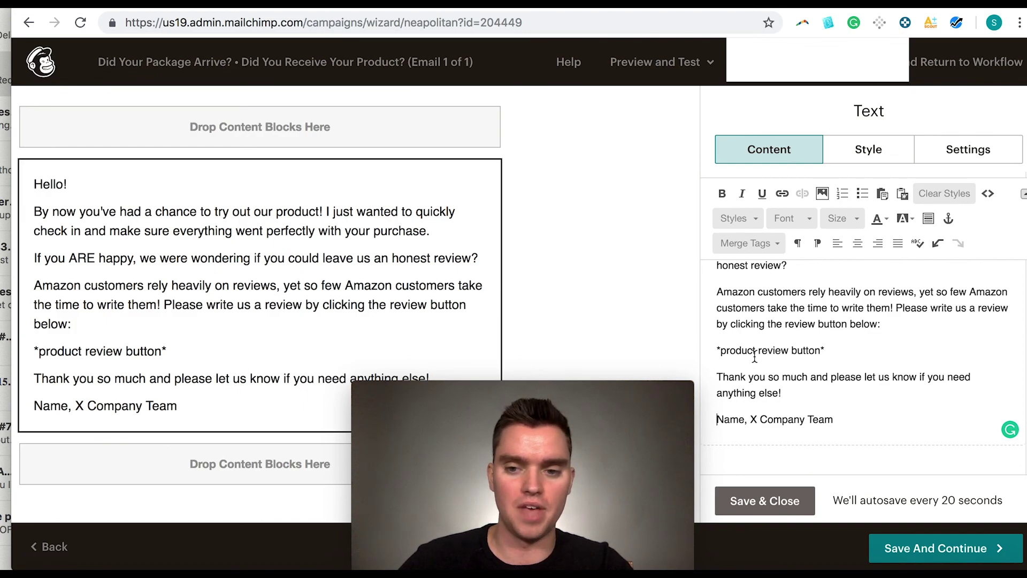
Delete the "*product review button*" placeholder from the message text
{"action": "scroll", "coordinate": [793, 370], "scroll_direction": "up", "scroll_amount": 1}
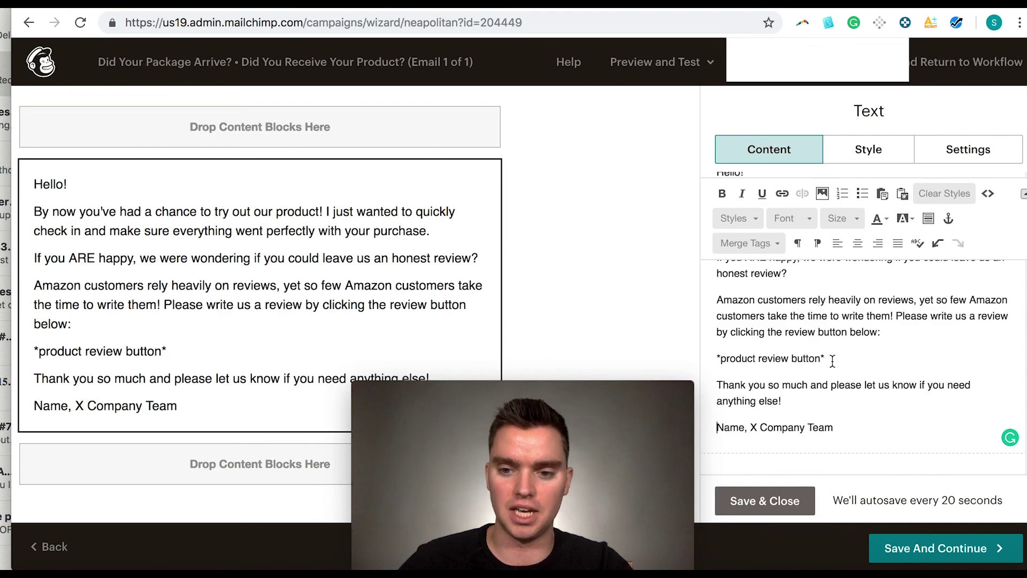
{"action": "left_click_drag", "start_coordinate": [829, 358], "coordinate": [716, 358]}
{"action": "key", "text": "BackSpace"}
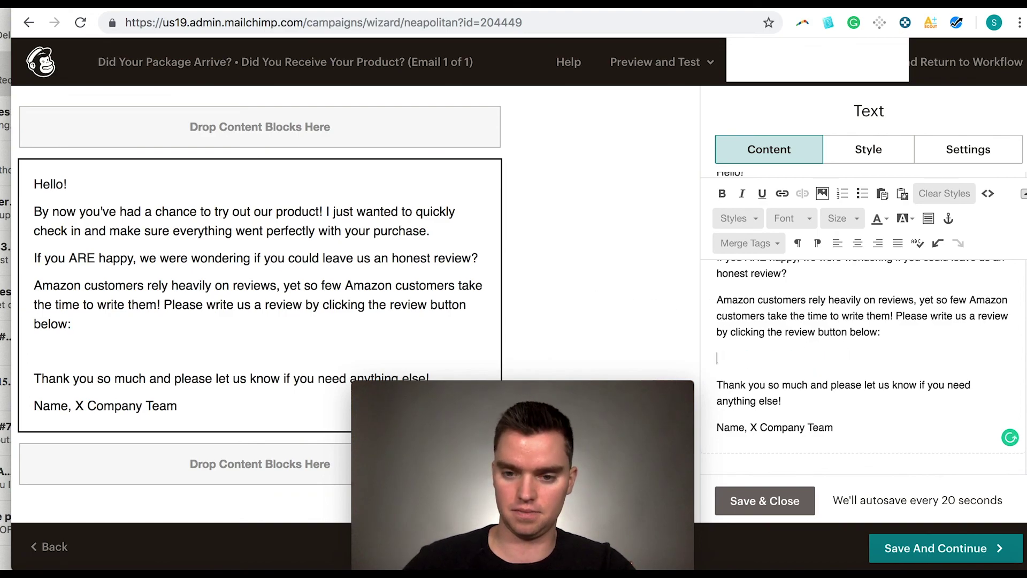
Copy the "Thank you so much" paragraph and sign-off, delete them with the empty line above, and save the text block
{"action": "left_click_drag", "start_coordinate": [847, 431], "coordinate": [724, 385]}
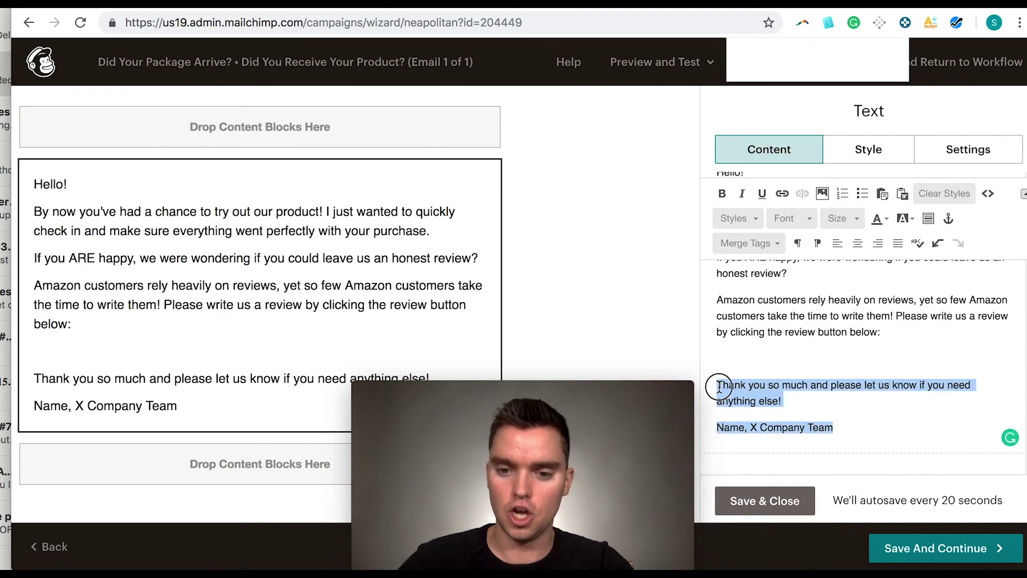
{"action": "right_click", "coordinate": [733, 397]}
{"action": "left_click", "coordinate": [829, 406]}
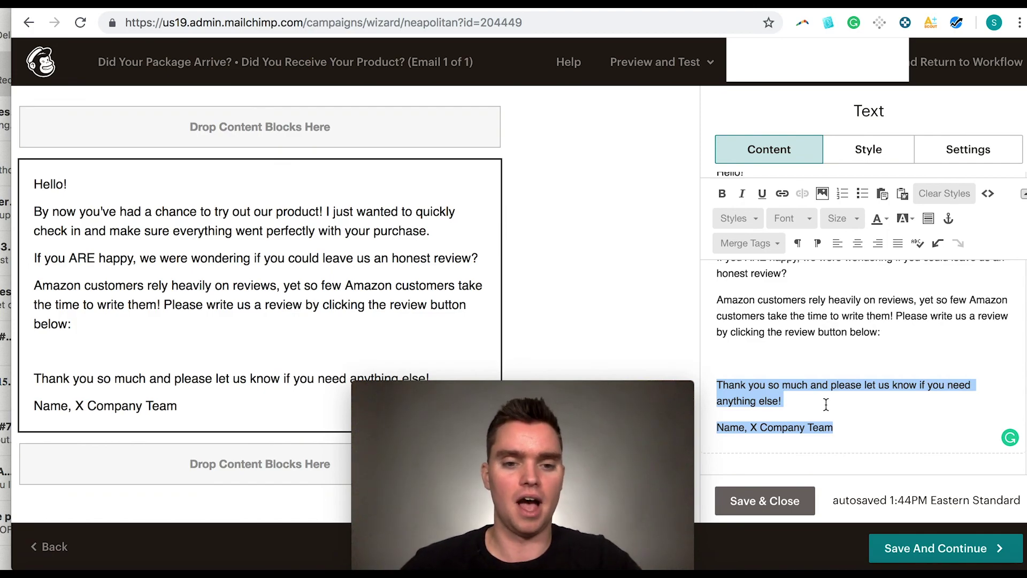
{"action": "left_click", "coordinate": [777, 388]}
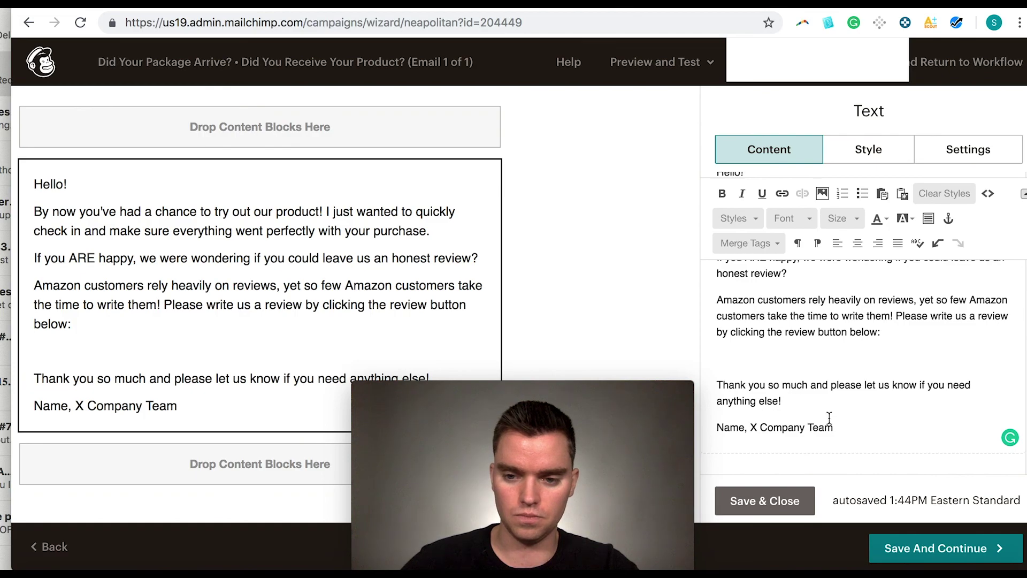
{"action": "left_click_drag", "start_coordinate": [834, 427], "coordinate": [712, 386]}
{"action": "right_click", "coordinate": [733, 393]}
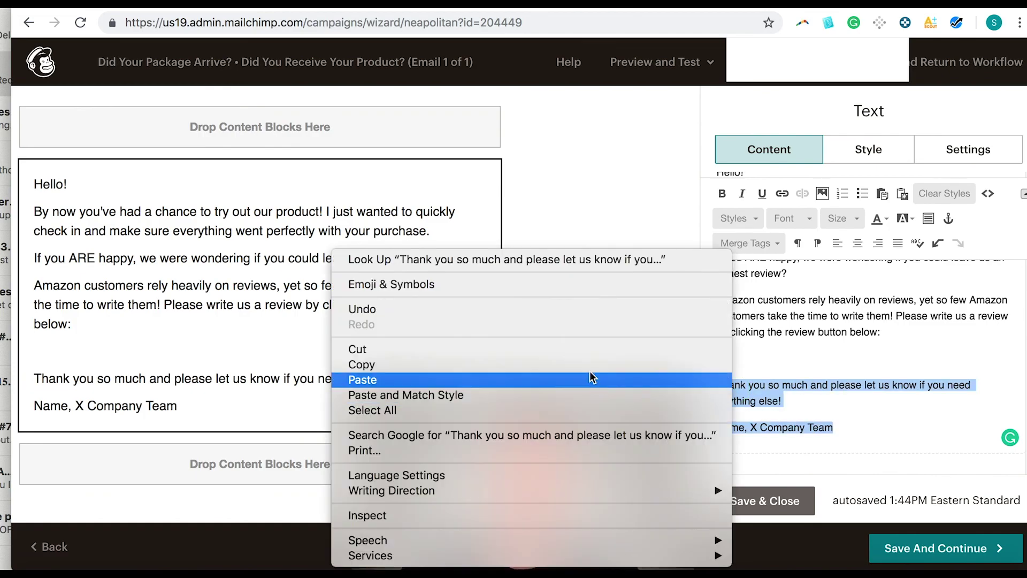
{"action": "left_click", "coordinate": [586, 367]}
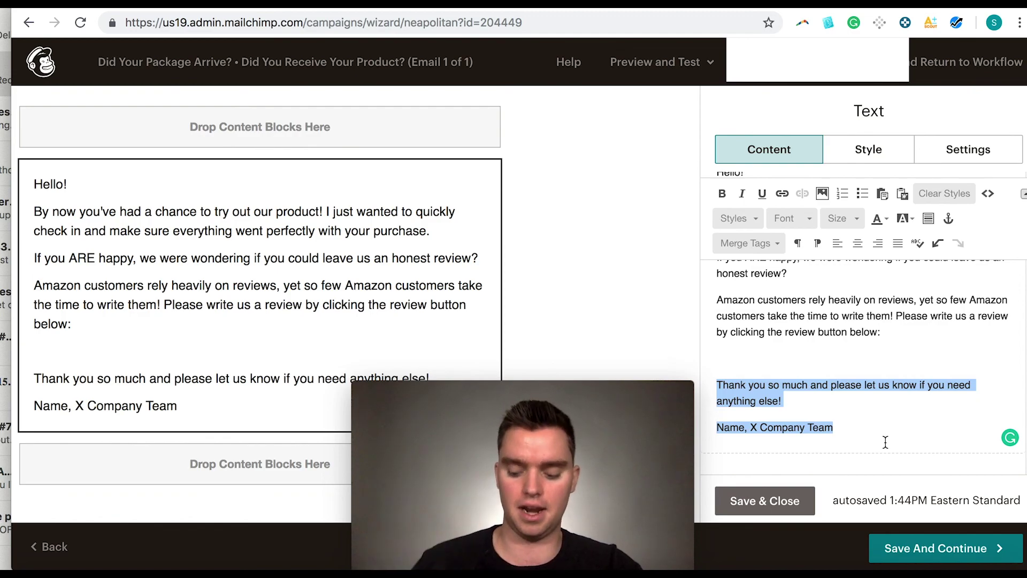
{"action": "key", "text": "BackSpace"}
{"action": "key", "text": "BackSpace"}
{"action": "key", "text": "BackSpace"}
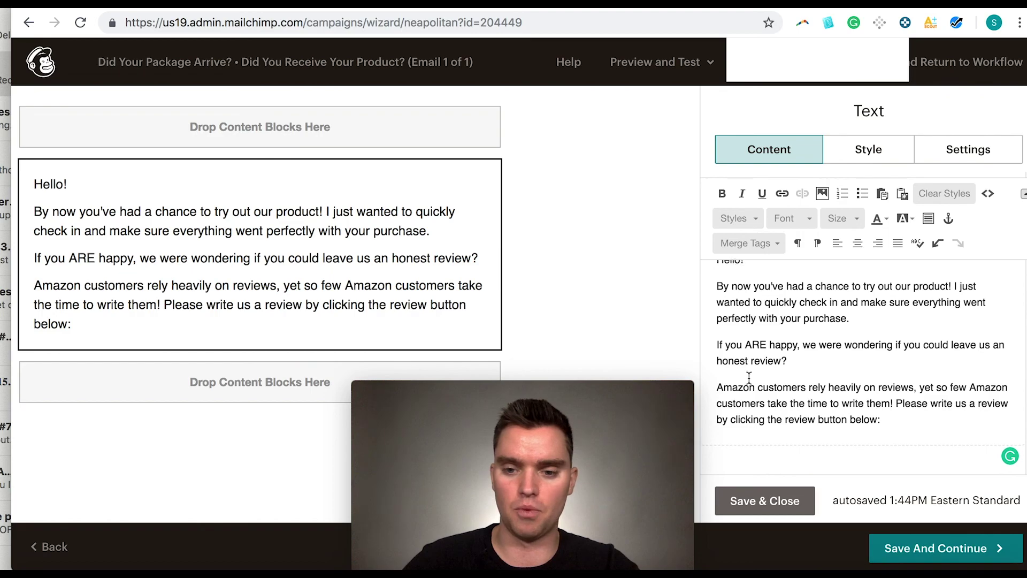
{"action": "left_click", "coordinate": [774, 501]}
Add a second text block below the message, replace its placeholder with the copied thank-you and sign-off, and save it
{"action": "left_click_drag", "start_coordinate": [783, 357], "coordinate": [263, 353]}
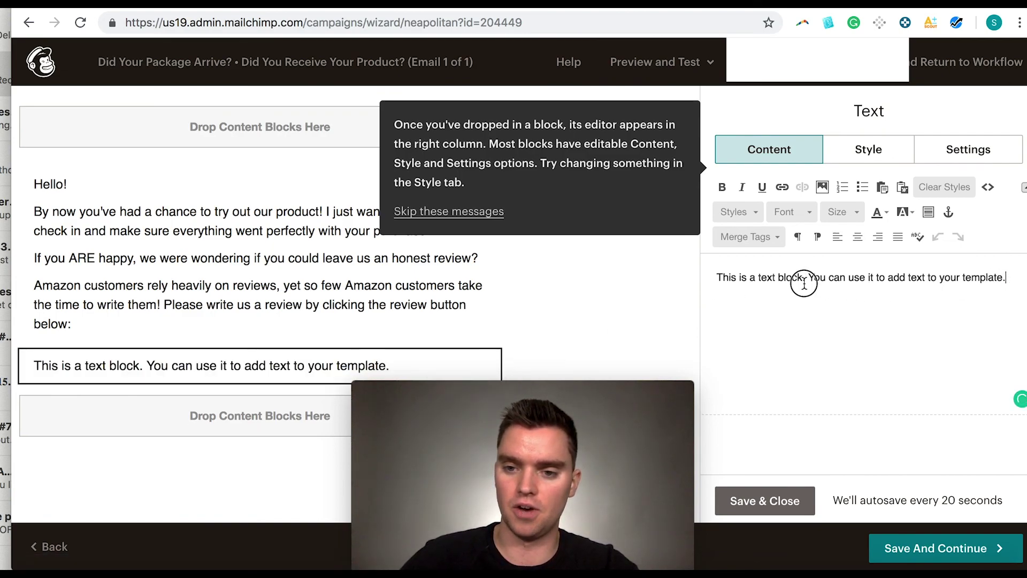
{"action": "triple_click", "coordinate": [718, 278]}
{"action": "key", "text": "super+v"}
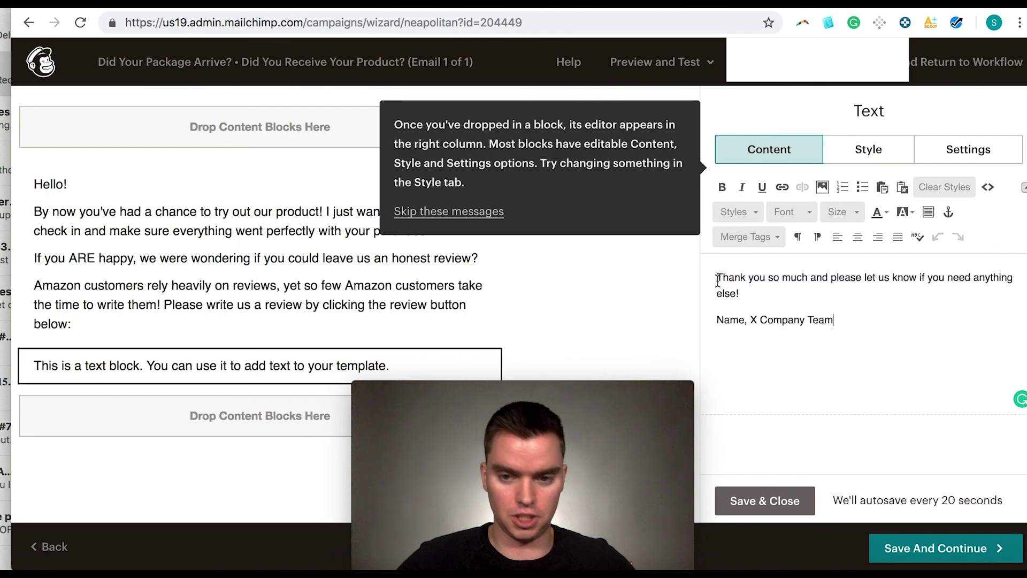
{"action": "left_click", "coordinate": [777, 498]}
Insert a button block between the two text blocks, label it "Leave Us A Review", and save it
{"action": "scroll", "coordinate": [894, 360], "scroll_direction": "down", "scroll_amount": 3}
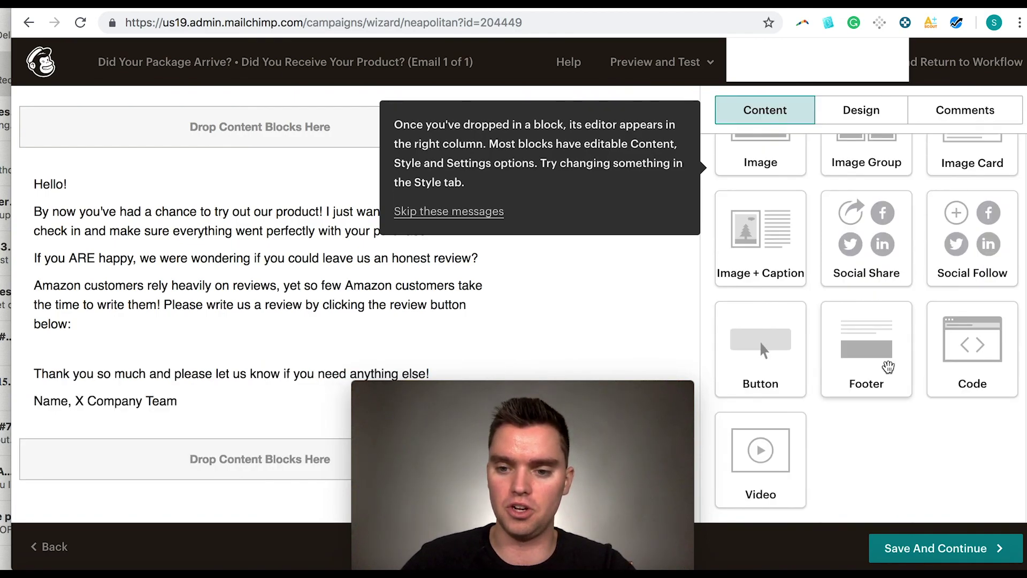
{"action": "left_click_drag", "start_coordinate": [755, 372], "coordinate": [253, 355]}
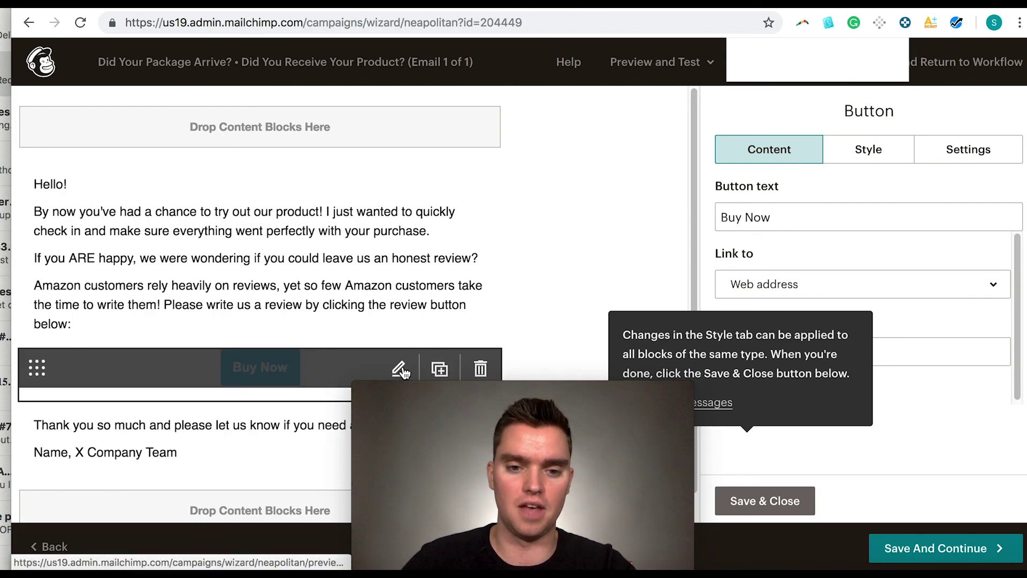
{"action": "left_click", "coordinate": [823, 216]}
{"action": "left_click_drag", "start_coordinate": [823, 216], "coordinate": [711, 218]}
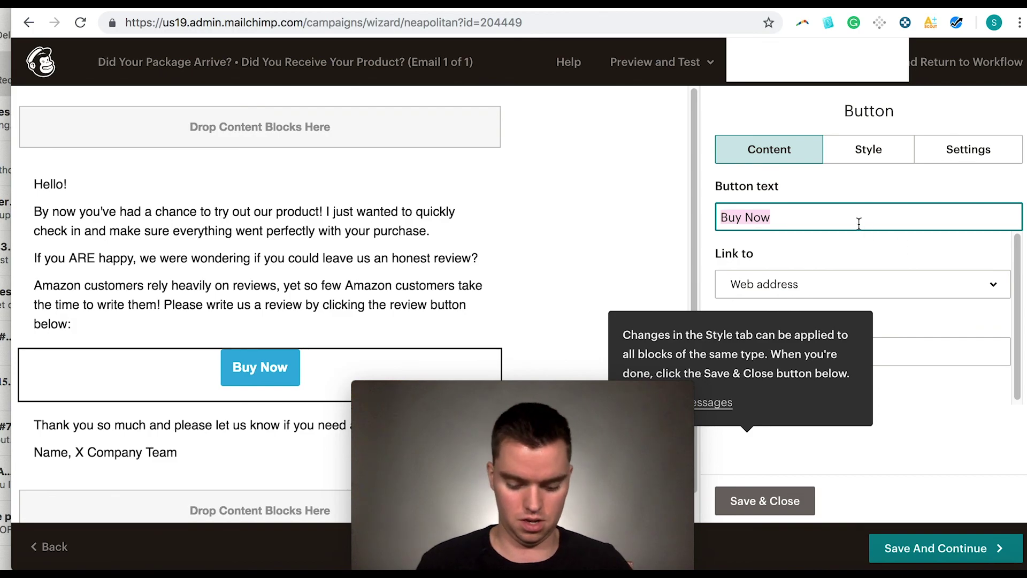
{"action": "type", "text": "Leave Us "}
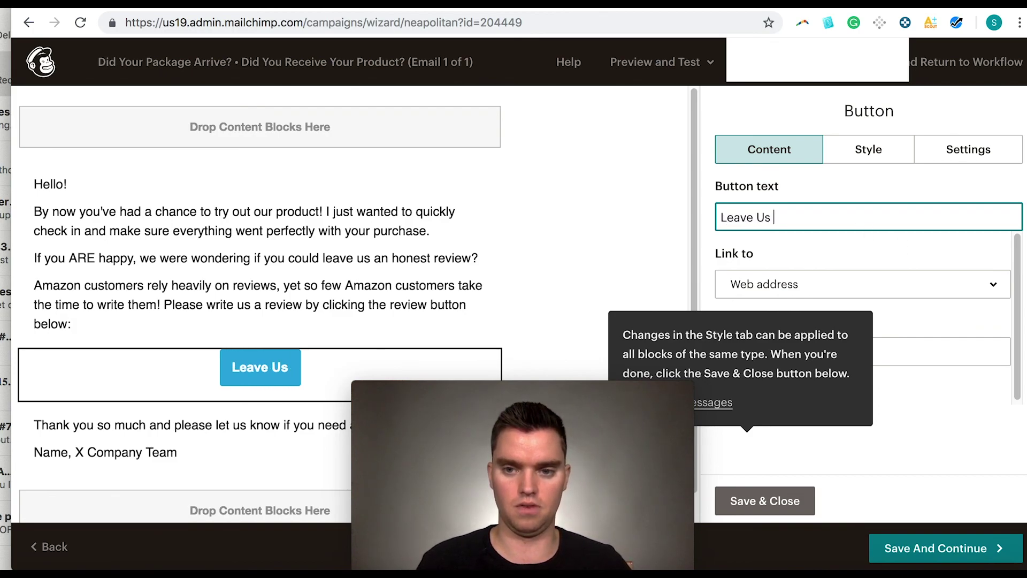
{"action": "type", "text": "A Review"}
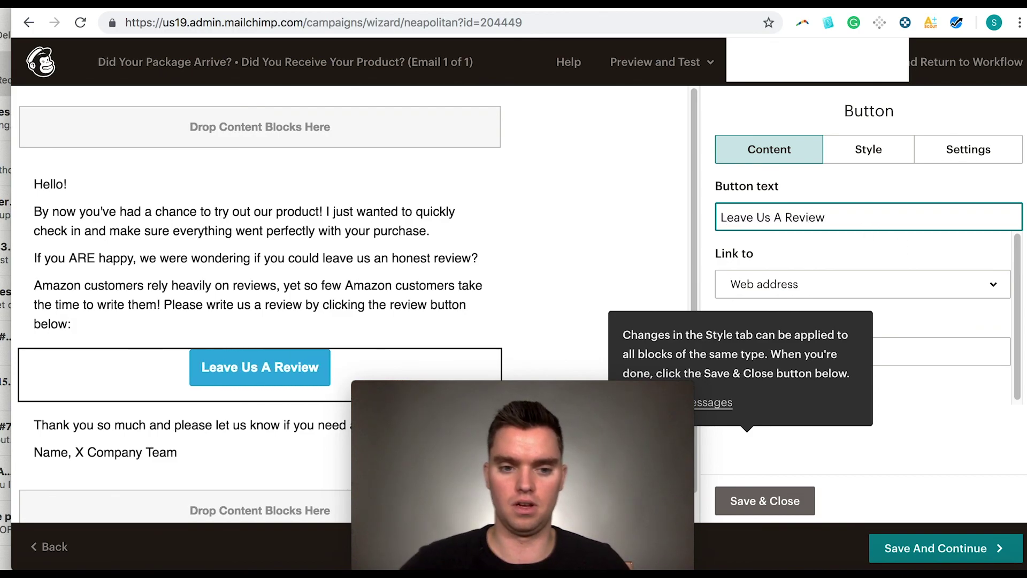
{"action": "left_click", "coordinate": [834, 246]}
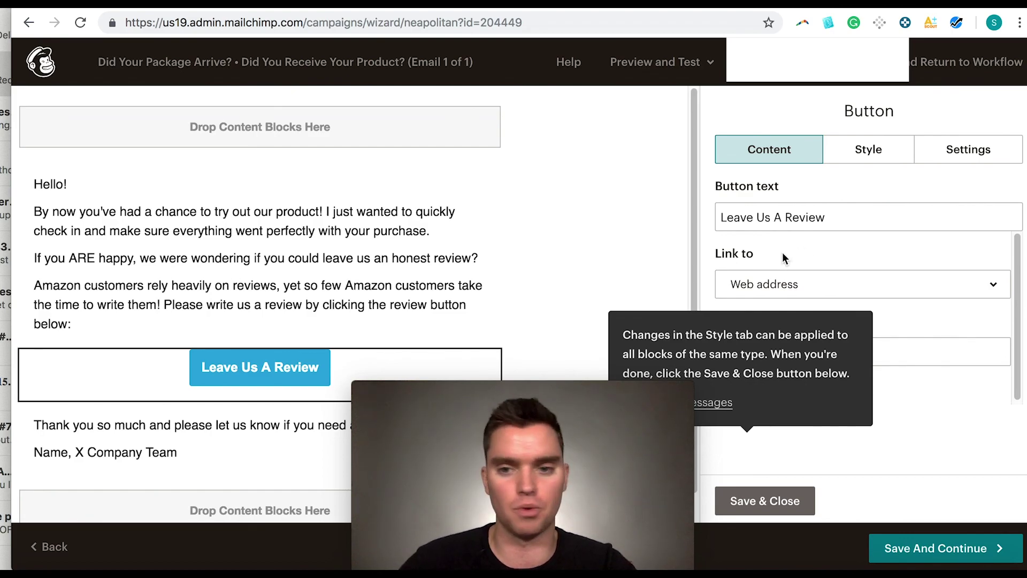
{"action": "scroll", "coordinate": [787, 278], "scroll_direction": "down", "scroll_amount": 1}
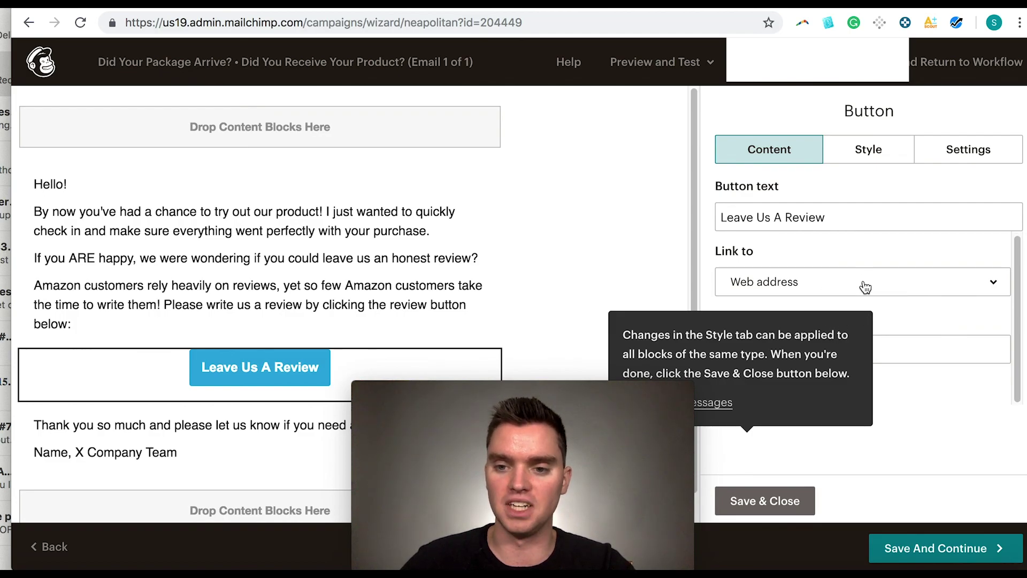
{"action": "left_click", "coordinate": [767, 501]}
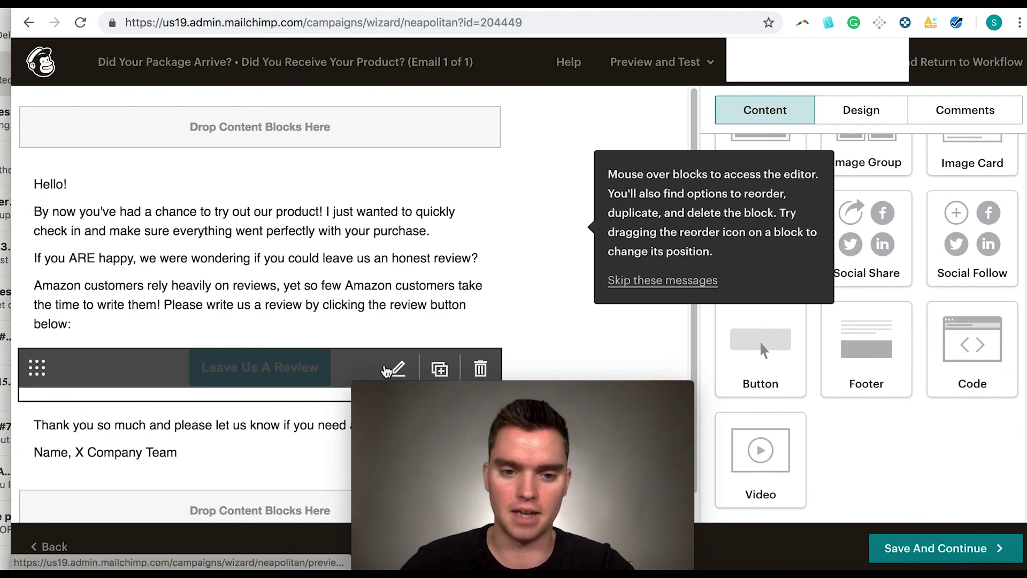
Open the "Leave Us A Review" button block for editing, skip the tip messages, and activate its Web address (URL) field
{"action": "left_click", "coordinate": [289, 372]}
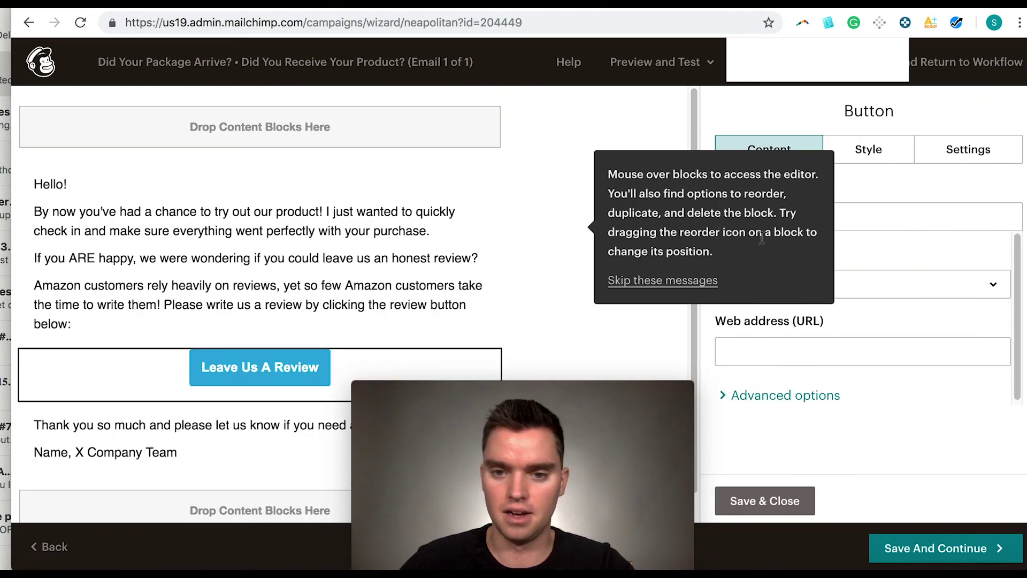
{"action": "left_click", "coordinate": [650, 280]}
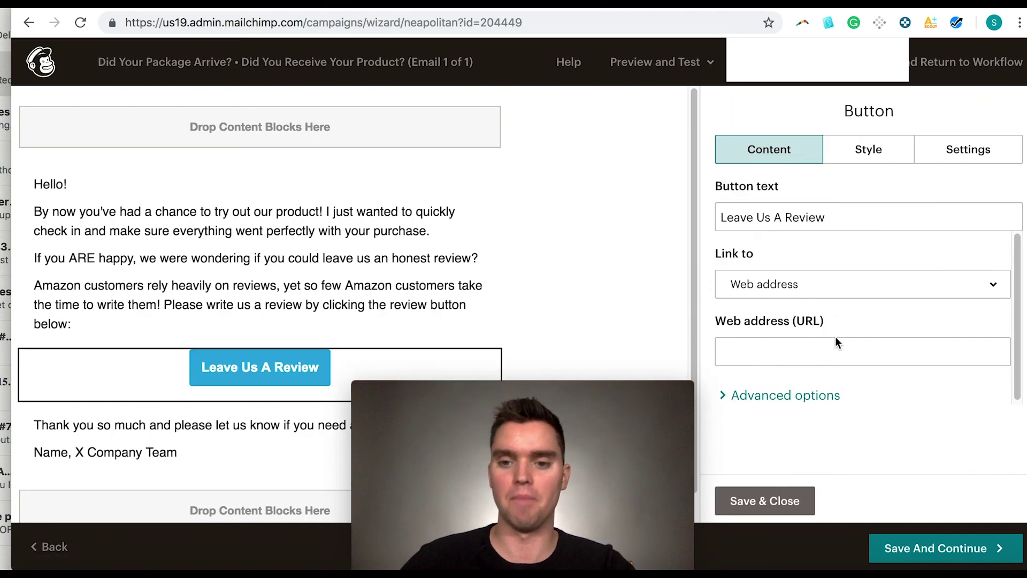
{"action": "left_click", "coordinate": [767, 354]}
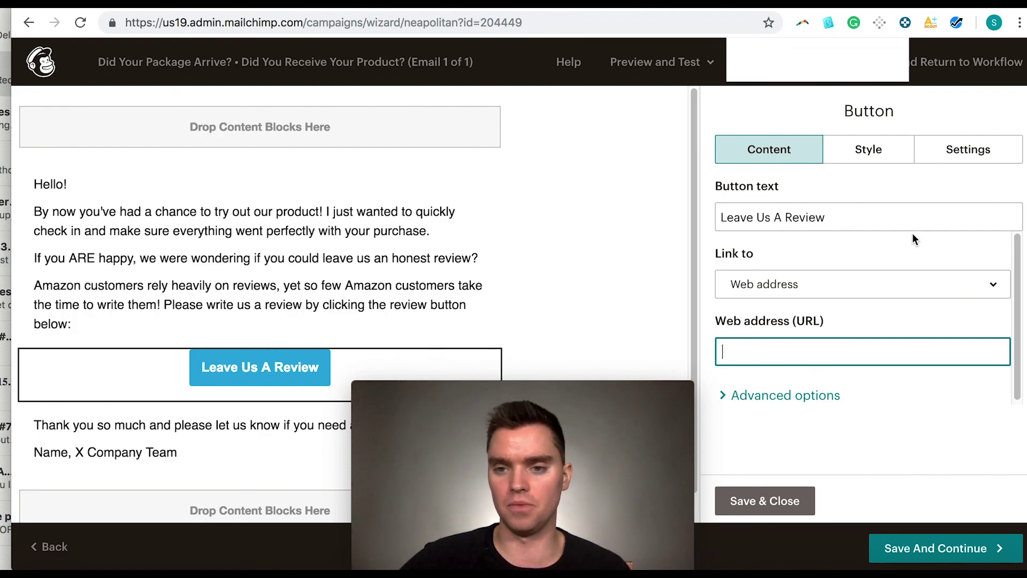
Set the review button's background colour to orange #ffaa00 and save the block
{"action": "left_click", "coordinate": [872, 156]}
{"action": "scroll", "coordinate": [900, 324], "scroll_direction": "down", "scroll_amount": 3}
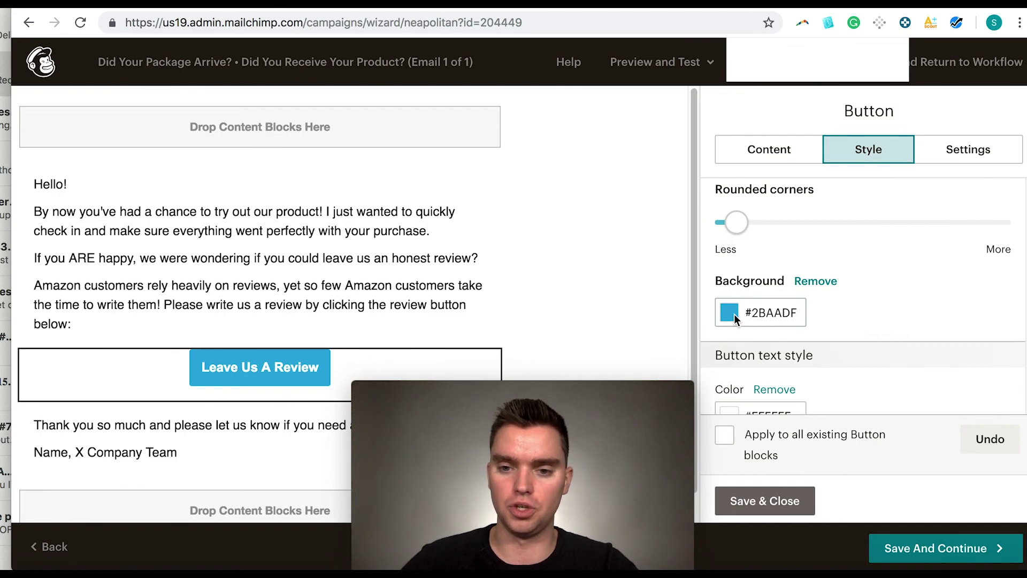
{"action": "left_click", "coordinate": [734, 314]}
{"action": "left_click_drag", "start_coordinate": [825, 306], "coordinate": [861, 280]}
{"action": "left_click", "coordinate": [862, 279]}
{"action": "left_click", "coordinate": [733, 234]}
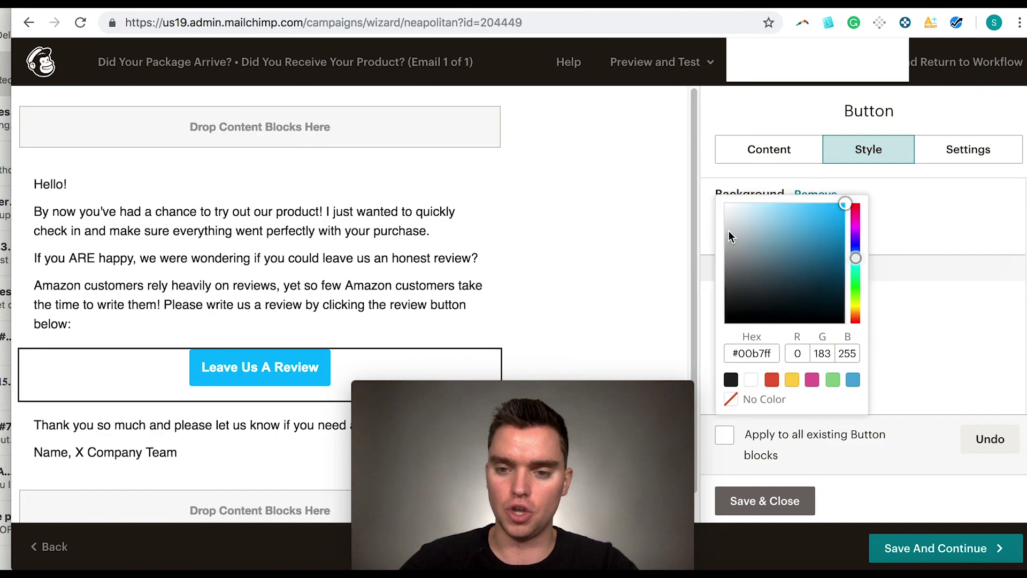
{"action": "left_click_drag", "start_coordinate": [860, 271], "coordinate": [861, 311]}
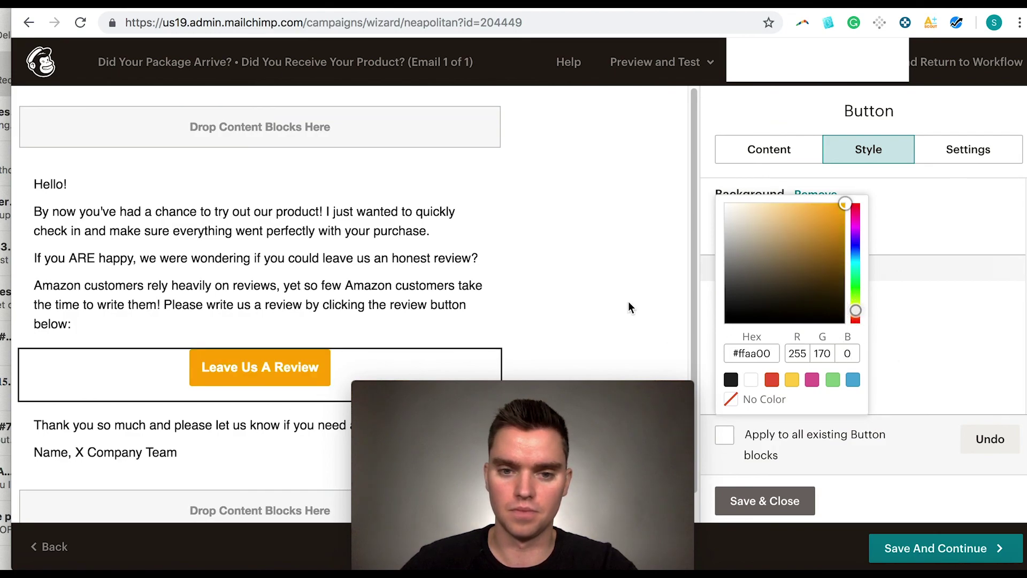
{"action": "left_click", "coordinate": [765, 501]}
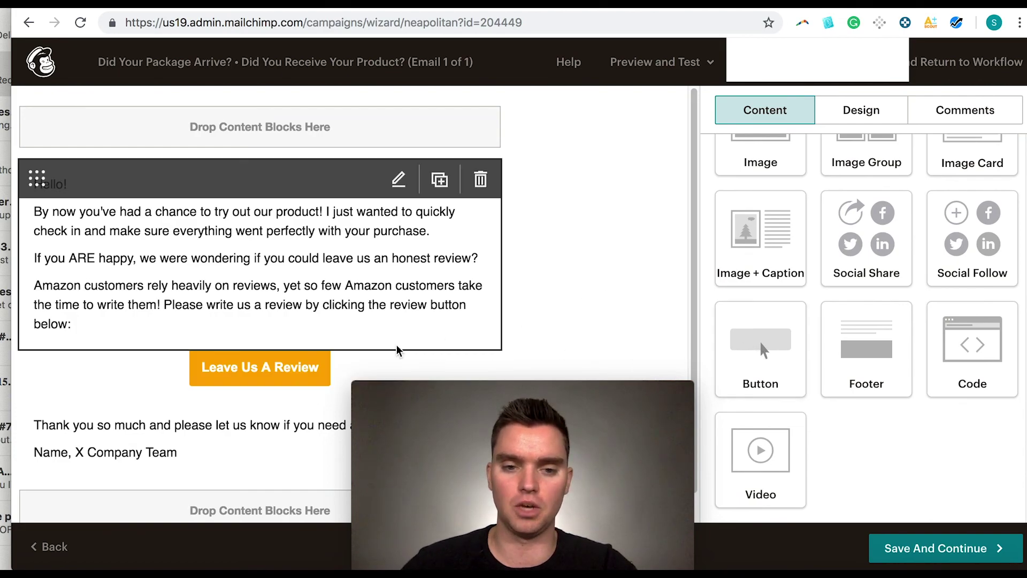
Reopen the review button block, check its alignment and width settings, and give the button slightly rounded corners
{"action": "left_click", "coordinate": [400, 368]}
{"action": "left_click", "coordinate": [869, 155]}
{"action": "left_click", "coordinate": [947, 159]}
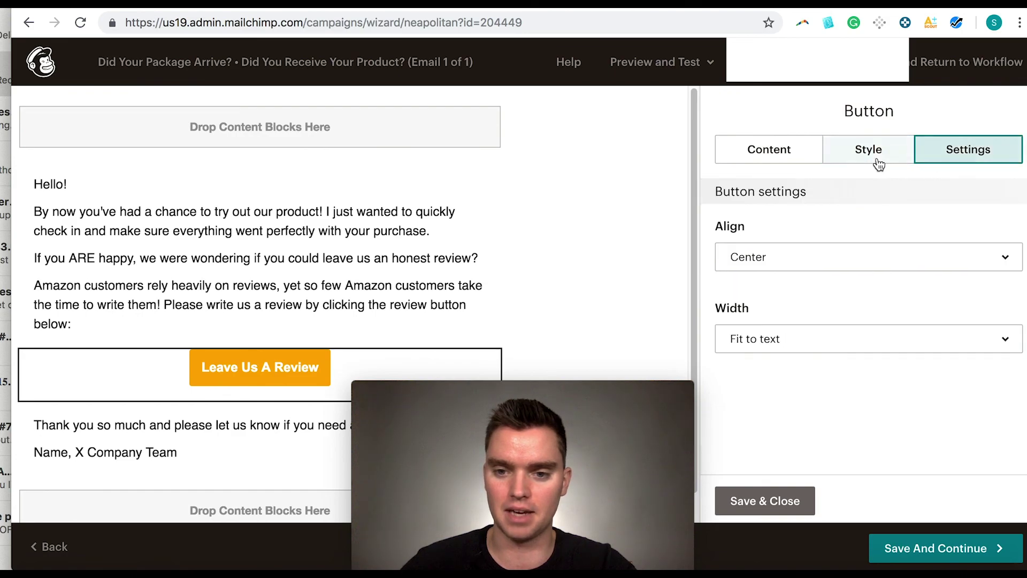
{"action": "left_click", "coordinate": [868, 161]}
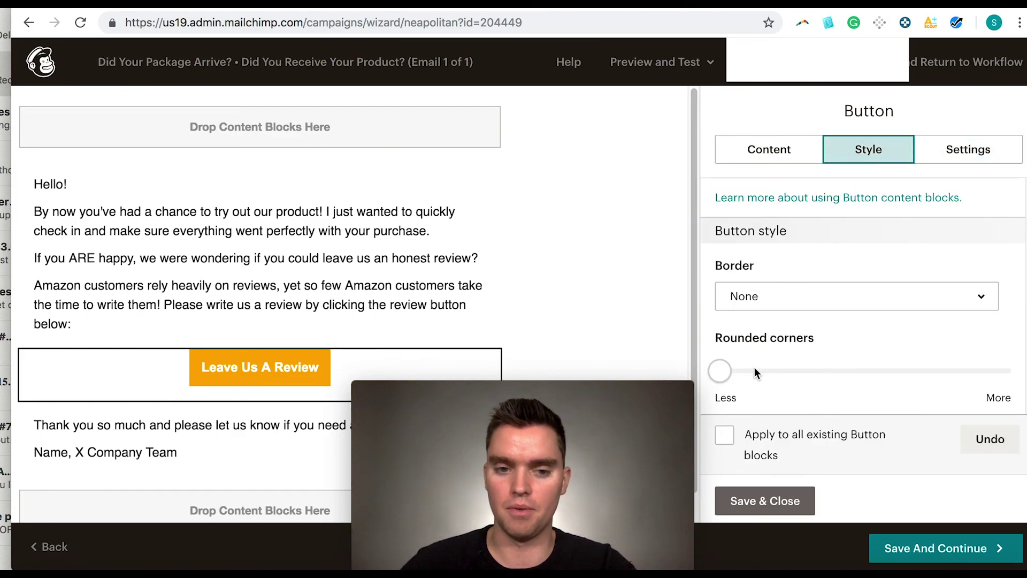
{"action": "left_click_drag", "start_coordinate": [722, 375], "coordinate": [736, 373]}
Set the review button's background colour to yellow-orange #ffb700 and save the block
{"action": "scroll", "coordinate": [836, 341], "scroll_direction": "down", "scroll_amount": 3}
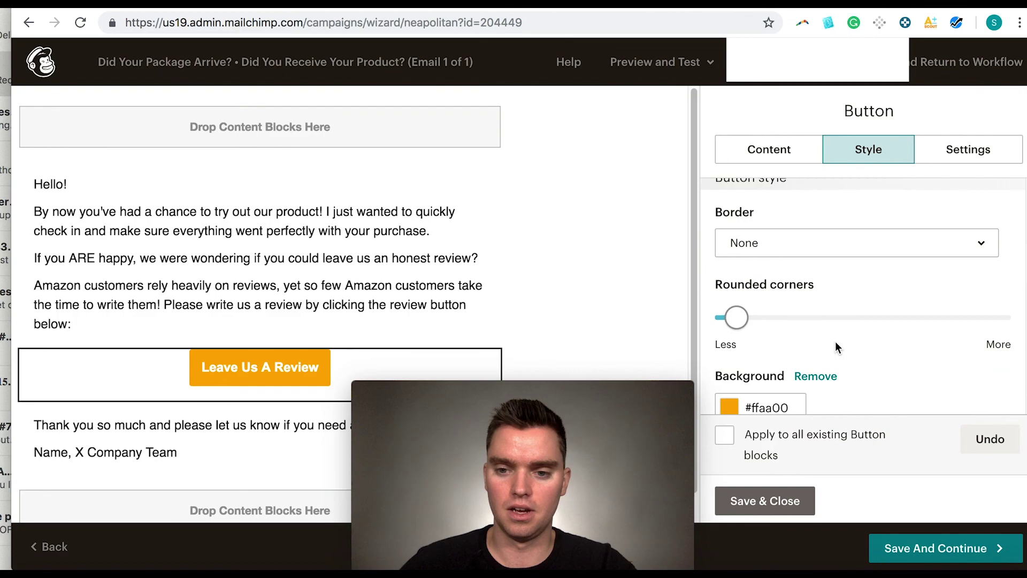
{"action": "scroll", "coordinate": [836, 341], "scroll_direction": "down", "scroll_amount": 1}
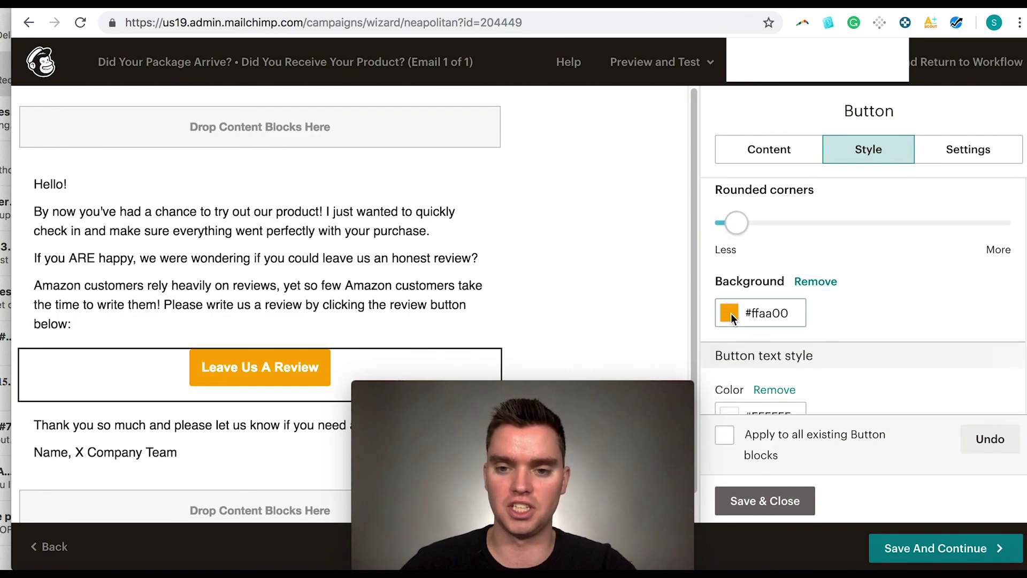
{"action": "left_click", "coordinate": [730, 314]}
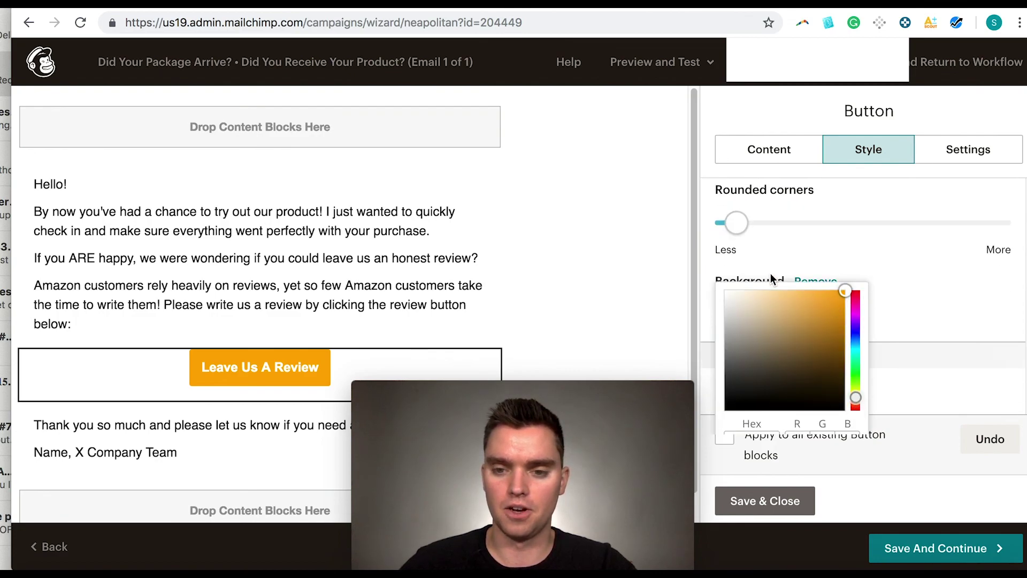
{"action": "left_click", "coordinate": [745, 293]}
{"action": "scroll", "coordinate": [745, 293], "scroll_direction": "down", "scroll_amount": 3}
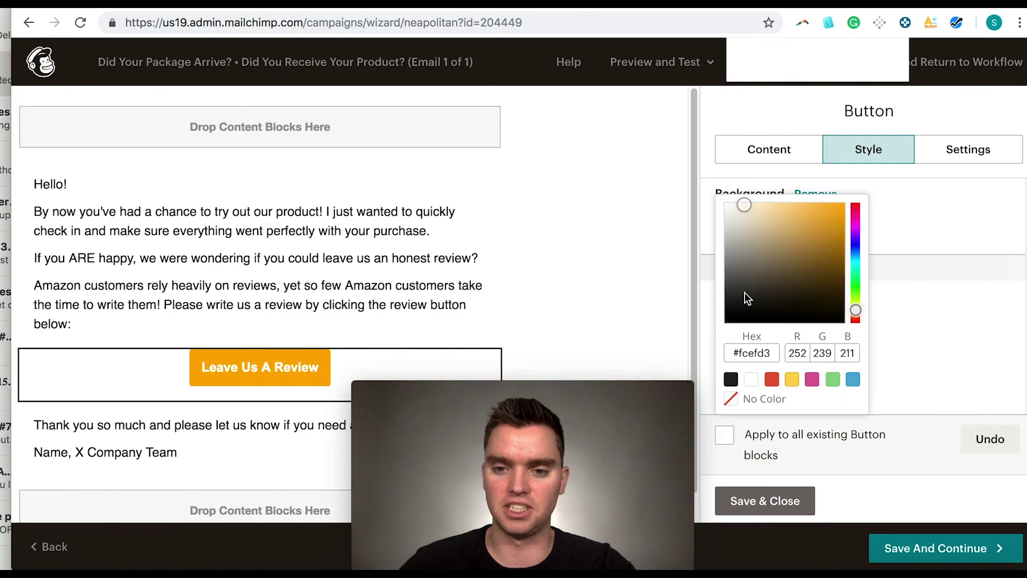
{"action": "left_click_drag", "start_coordinate": [742, 206], "coordinate": [850, 201]}
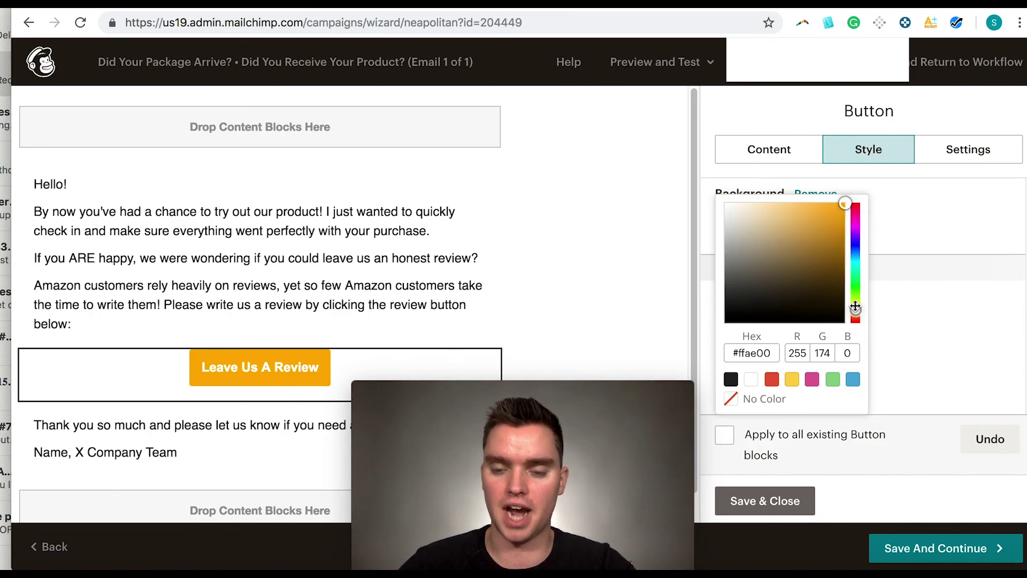
{"action": "left_click_drag", "start_coordinate": [856, 310], "coordinate": [930, 310]}
{"action": "left_click", "coordinate": [930, 310]}
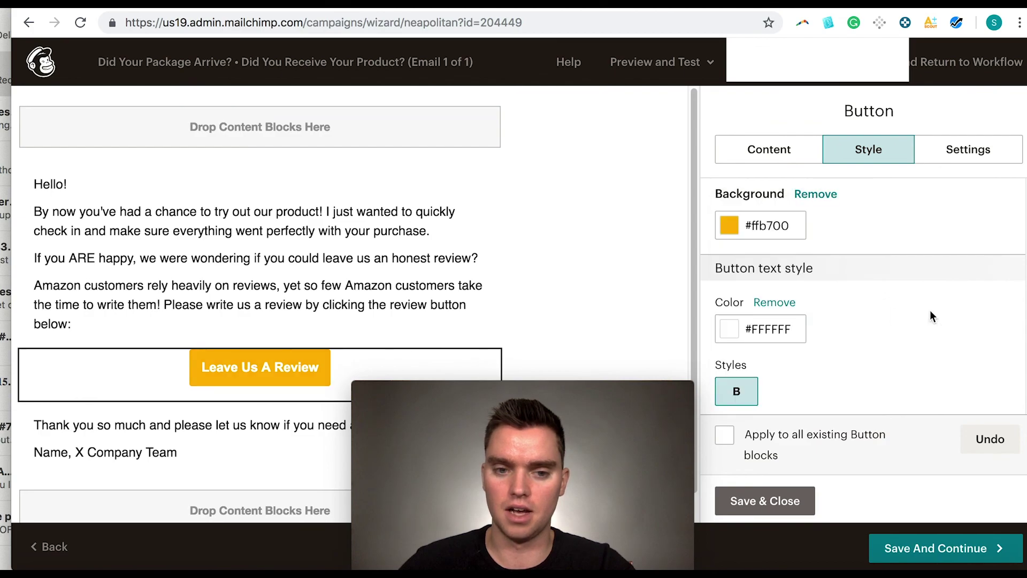
{"action": "scroll", "coordinate": [805, 329], "scroll_direction": "down", "scroll_amount": 3}
{"action": "scroll", "coordinate": [805, 331], "scroll_direction": "up", "scroll_amount": 3}
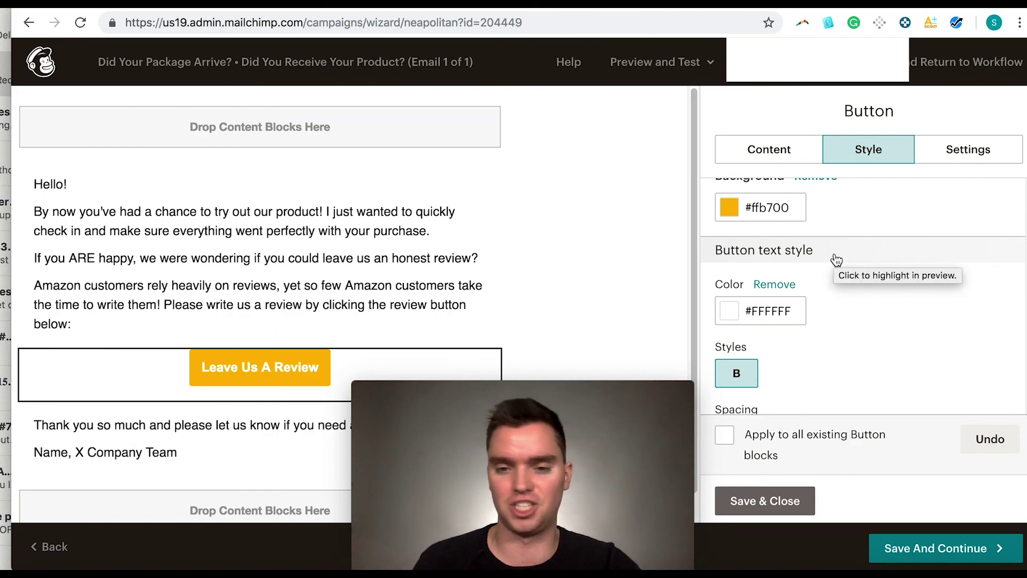
{"action": "scroll", "coordinate": [760, 246], "scroll_direction": "up", "scroll_amount": 1}
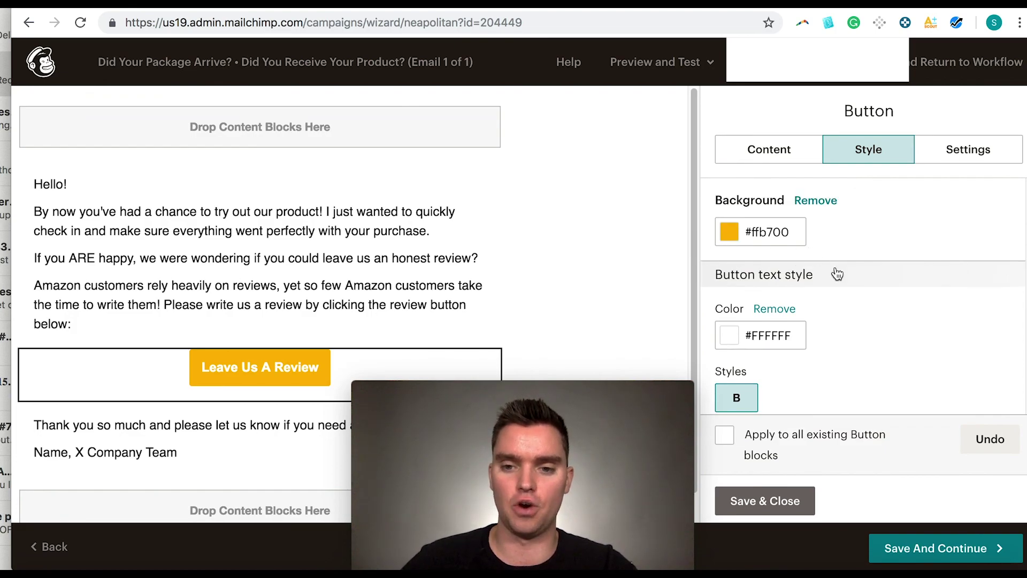
{"action": "scroll", "coordinate": [891, 340], "scroll_direction": "down", "scroll_amount": 2}
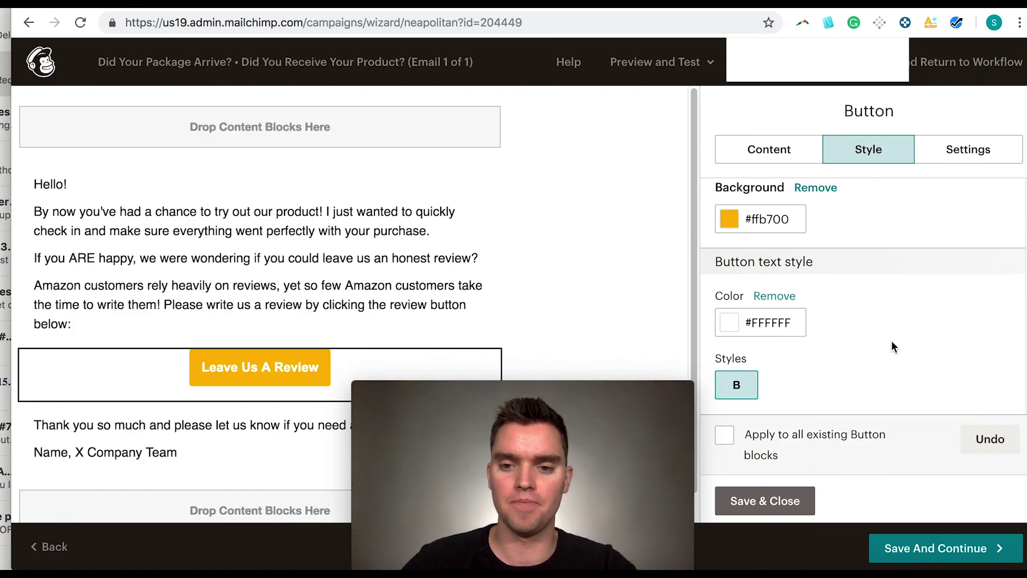
{"action": "left_click", "coordinate": [779, 503]}
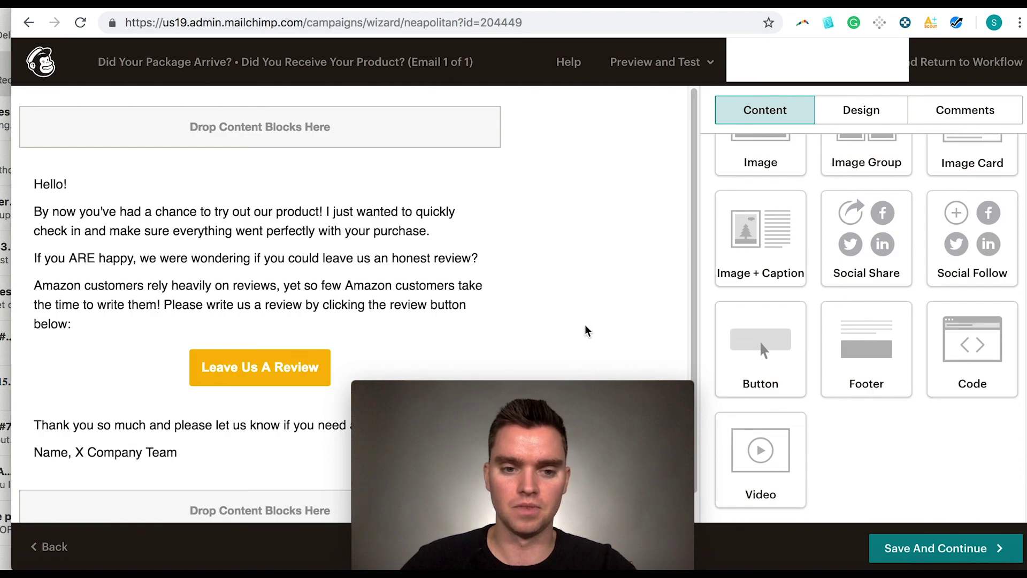
Review and save the finished email design, then continue through the workflow overview to the automation's confirmation checklist
{"action": "scroll", "coordinate": [532, 275], "scroll_direction": "down", "scroll_amount": 2}
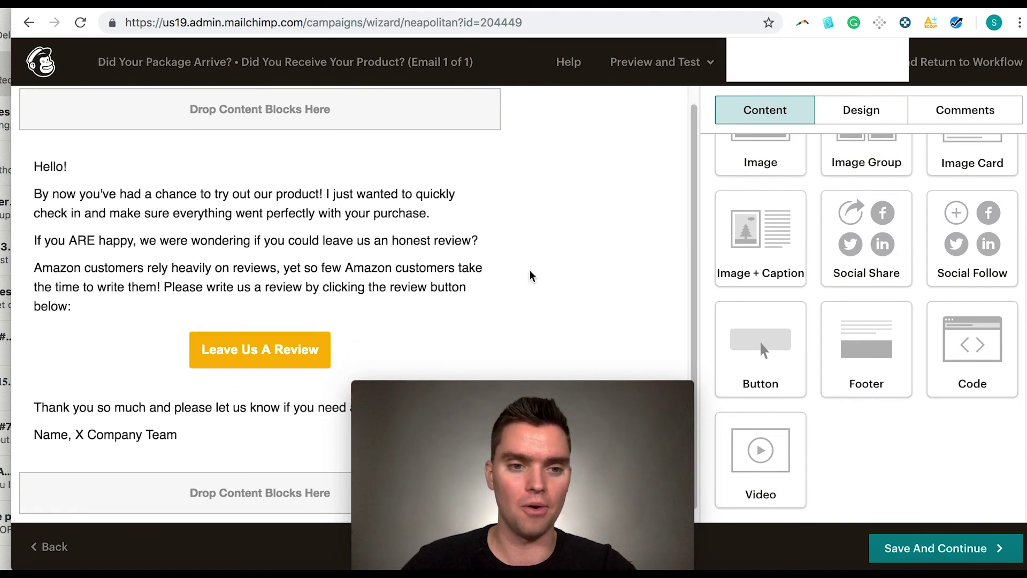
{"action": "scroll", "coordinate": [556, 273], "scroll_direction": "up", "scroll_amount": 1}
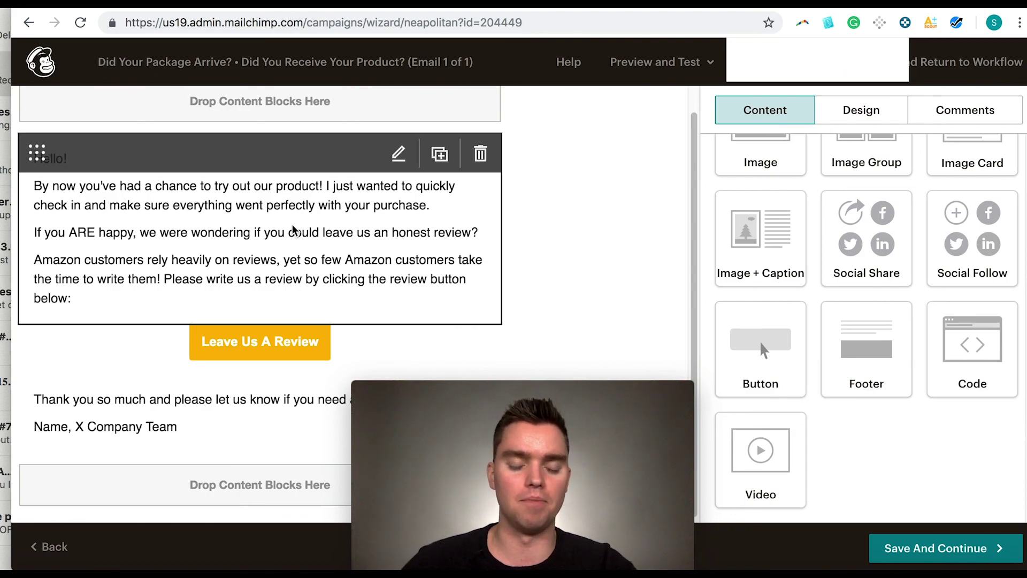
{"action": "scroll", "coordinate": [346, 332], "scroll_direction": "down", "scroll_amount": 1}
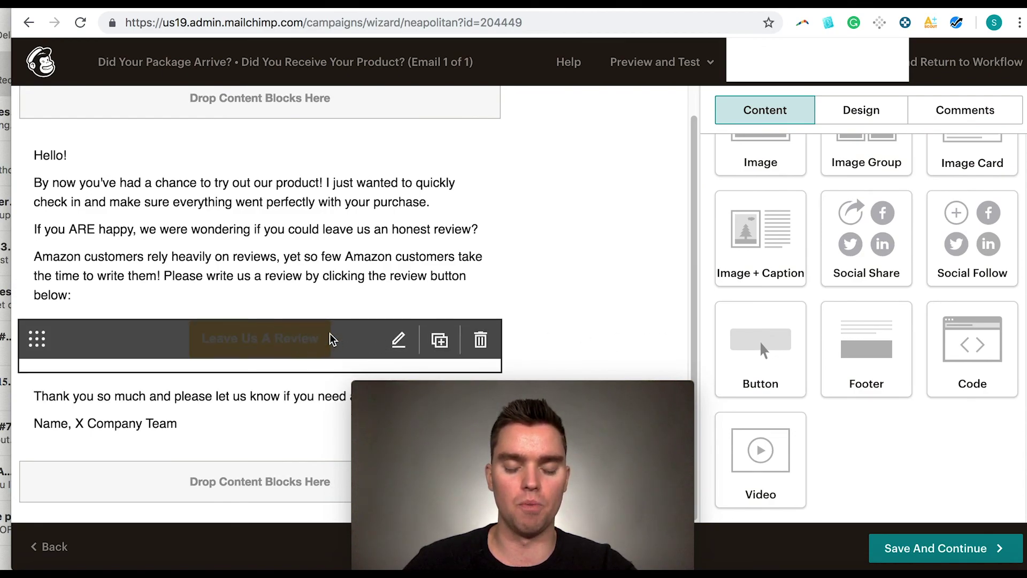
{"action": "left_click", "coordinate": [910, 547]}
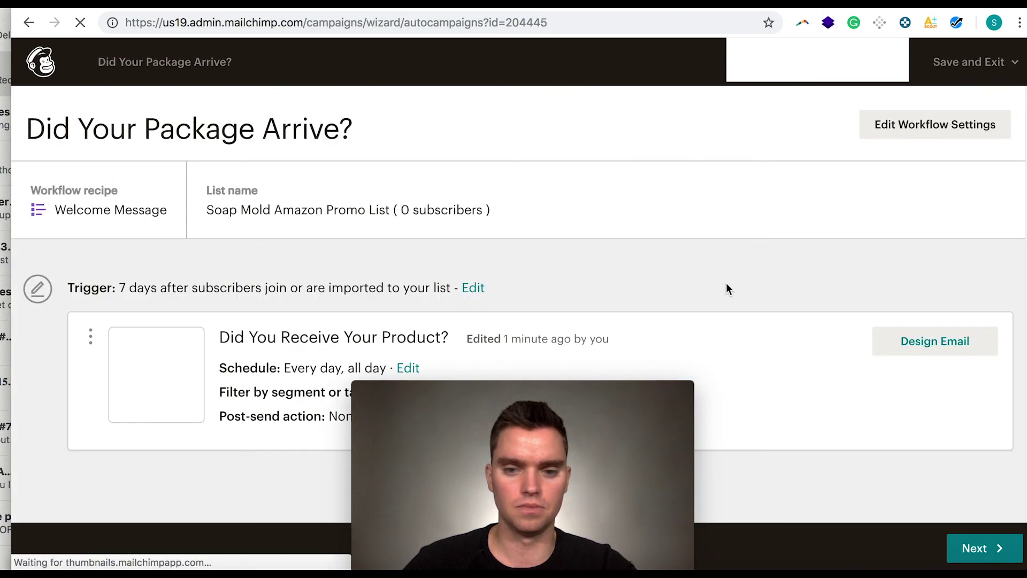
{"action": "scroll", "coordinate": [725, 292], "scroll_direction": "down", "scroll_amount": 1}
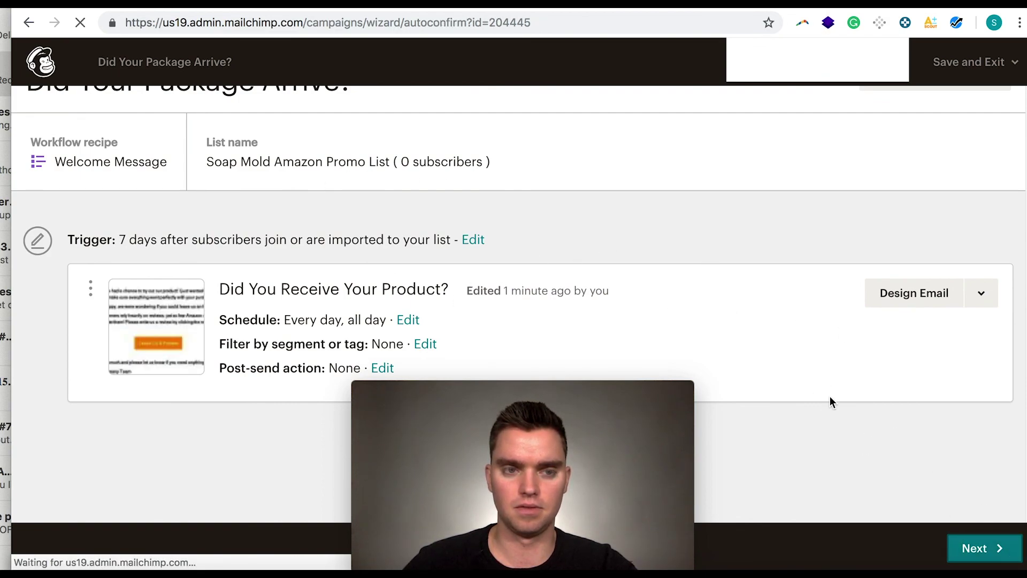
{"action": "scroll", "coordinate": [446, 284], "scroll_direction": "down", "scroll_amount": 6}
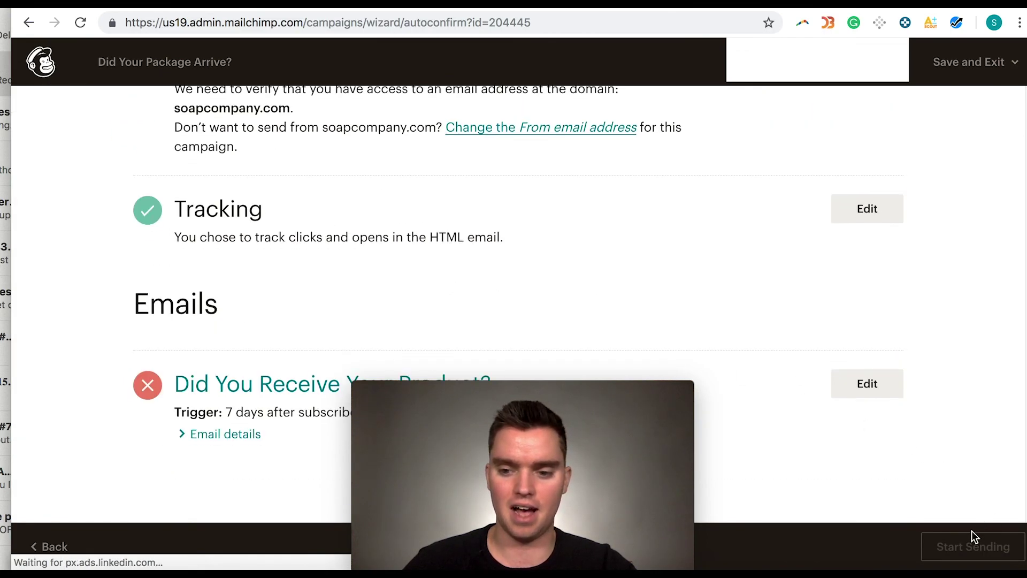
Save the automation as a draft and exit to the Campaigns page without starting it
{"action": "left_click", "coordinate": [968, 62]}
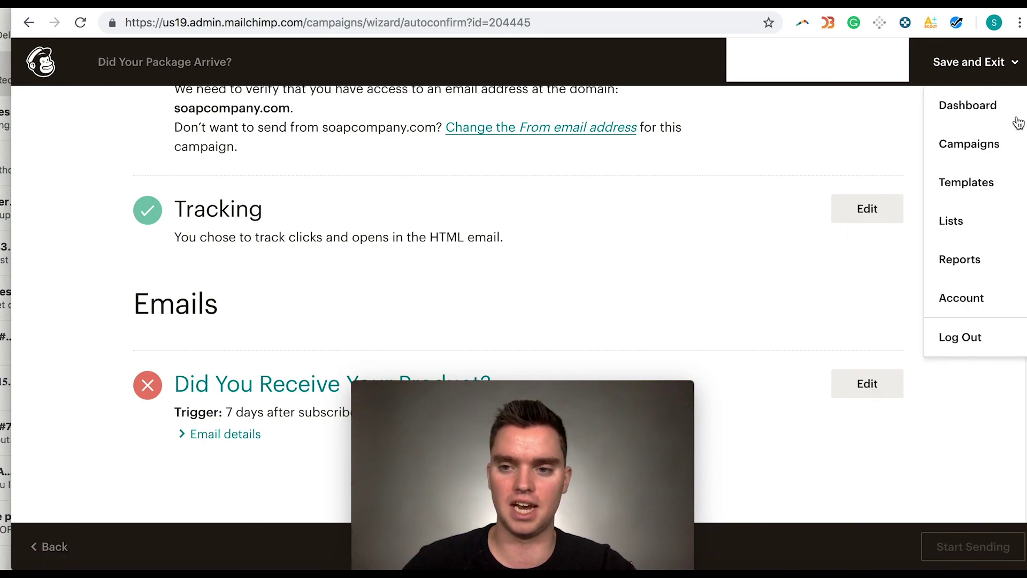
{"action": "left_click", "coordinate": [986, 150]}
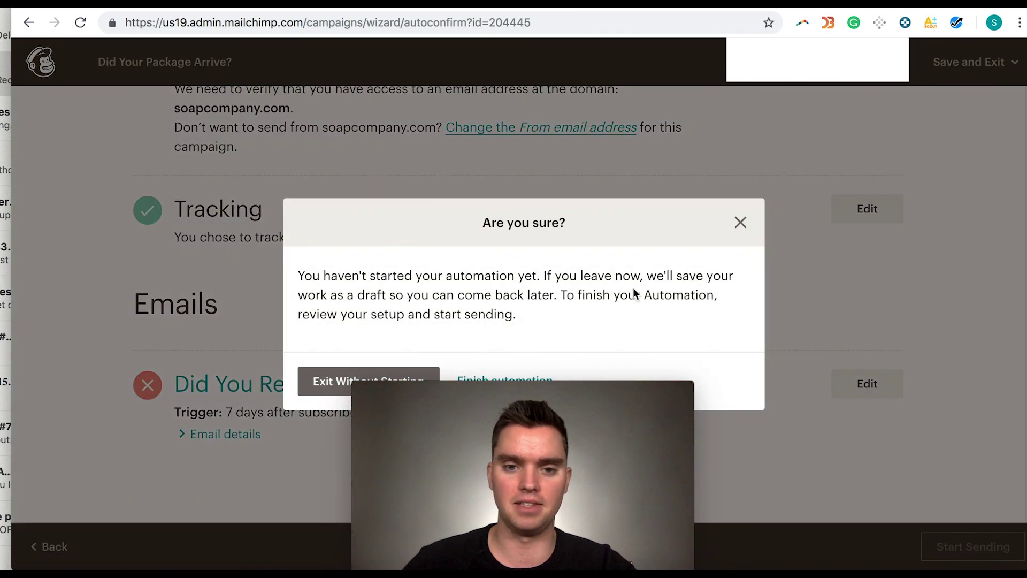
{"action": "left_click", "coordinate": [319, 391]}
{"action": "left_click_drag", "start_coordinate": [629, 389], "coordinate": [987, 404]}
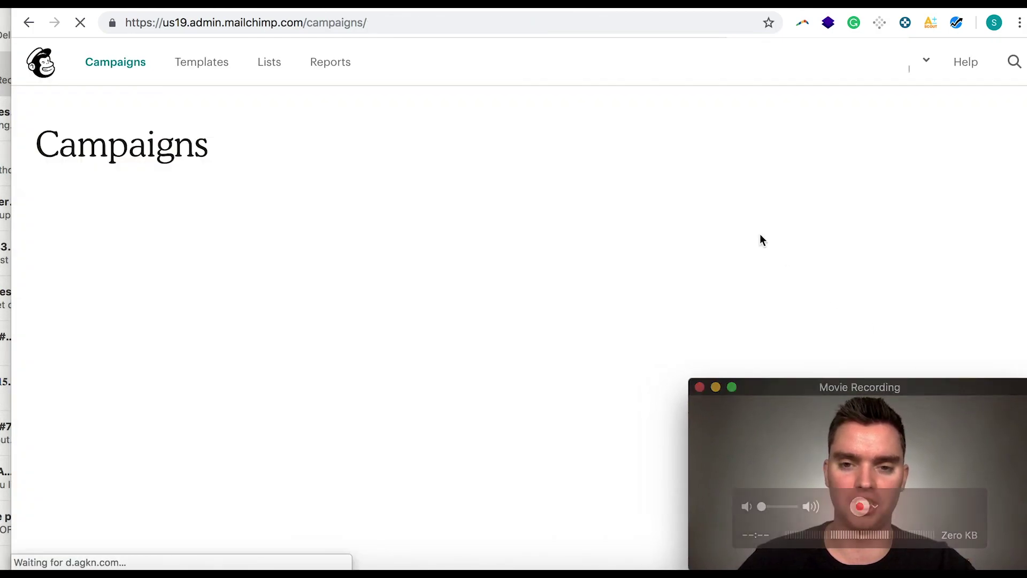